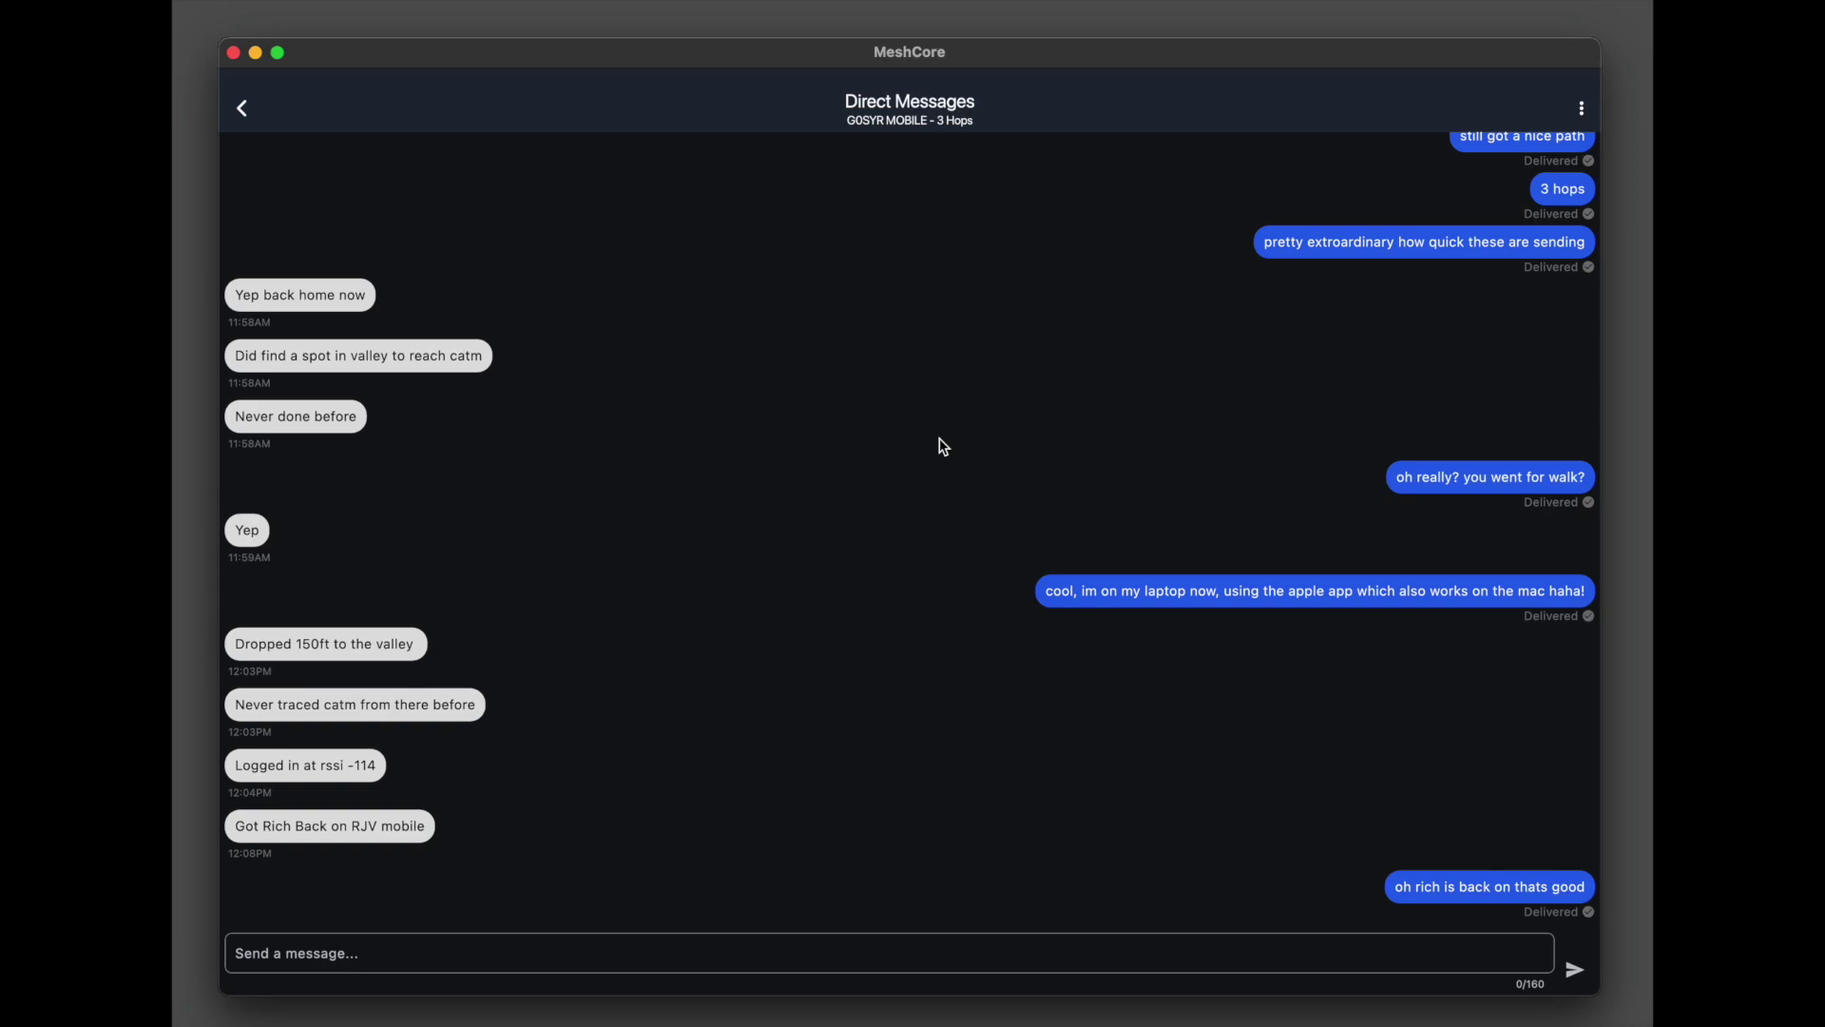
# Go back to the contacts list, switch to the node map and zoom around London
pyautogui.scroll(-2, 944, 447)
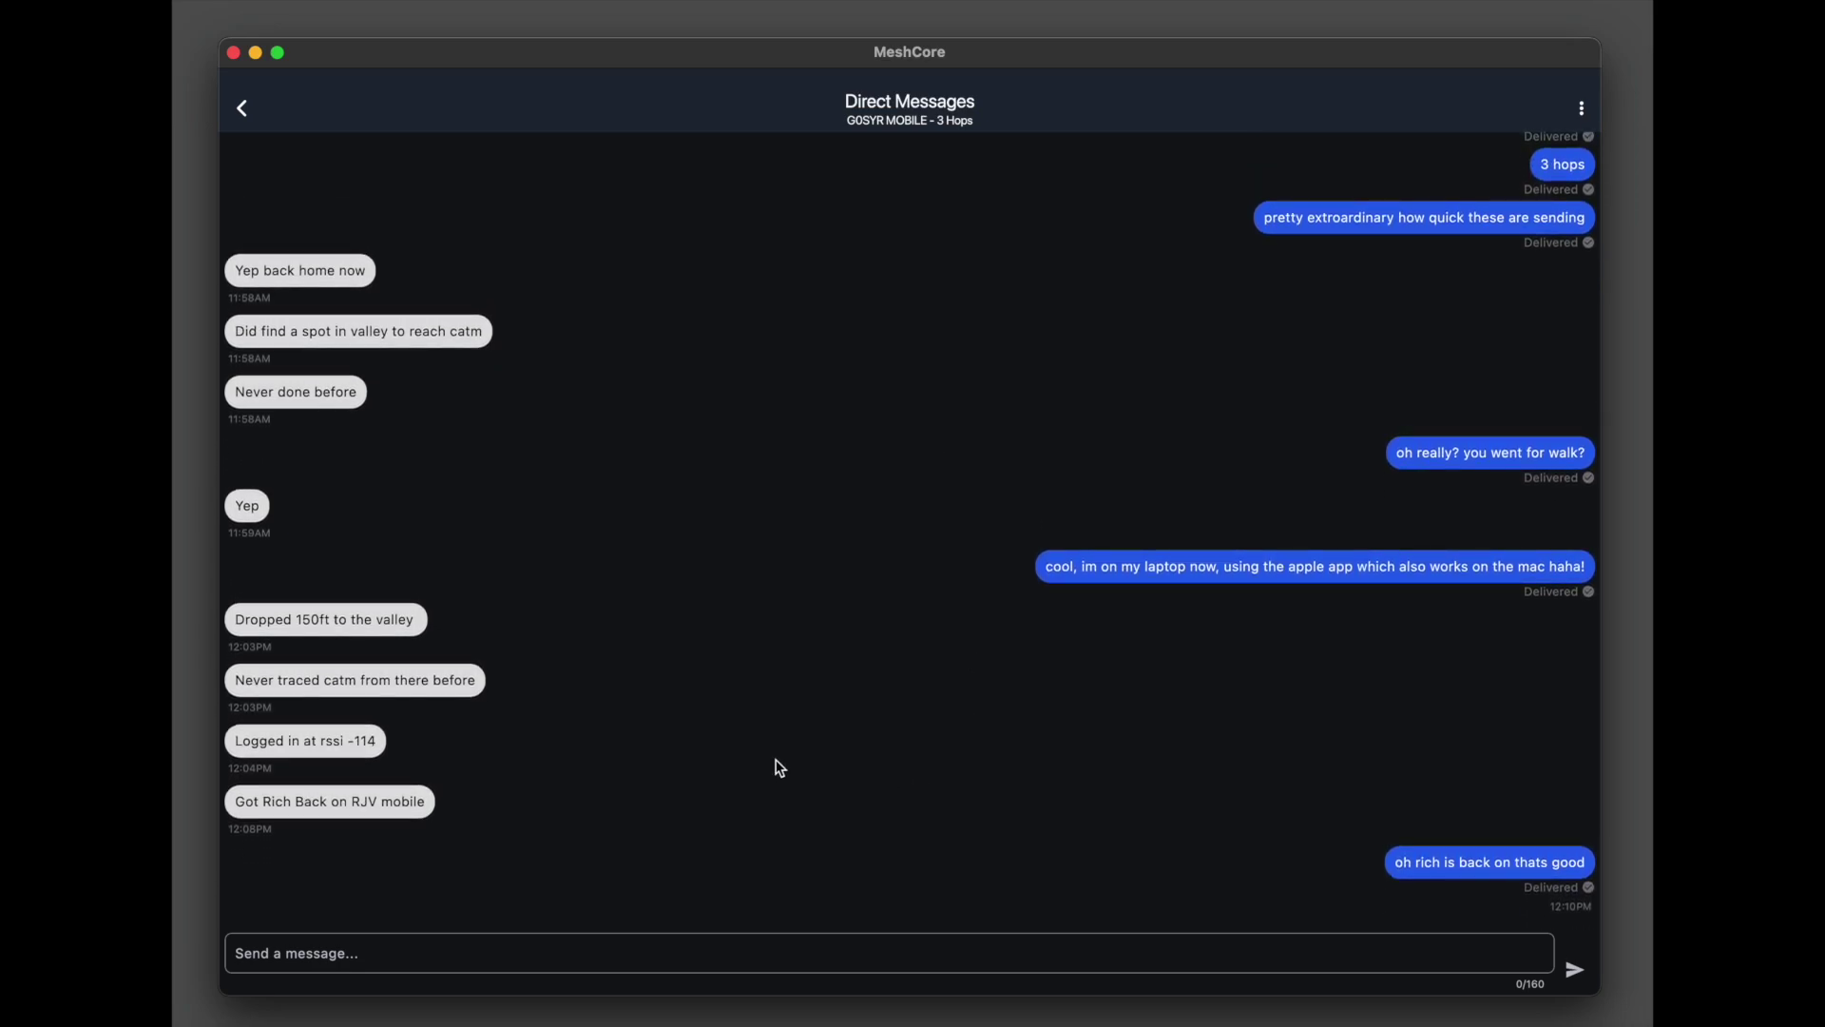
pyautogui.scroll(-2, 776, 767)
pyautogui.click(268, 130)
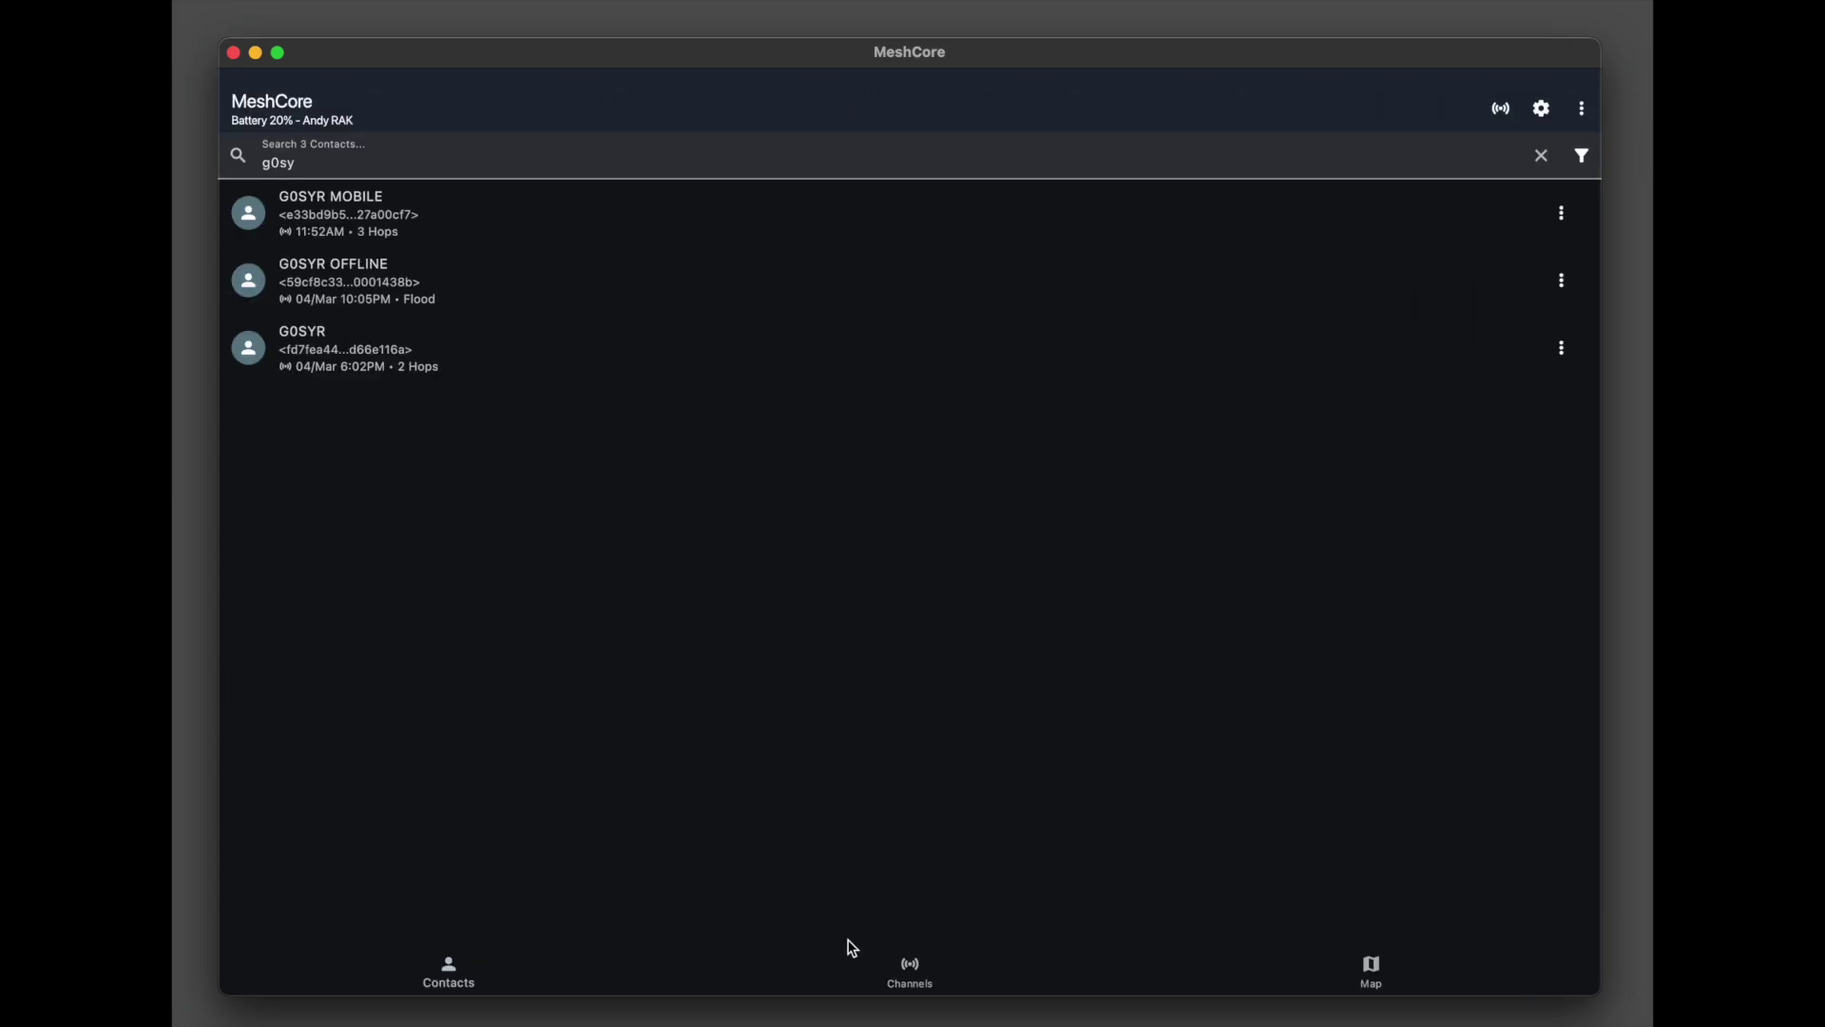
pyautogui.click(1386, 975)
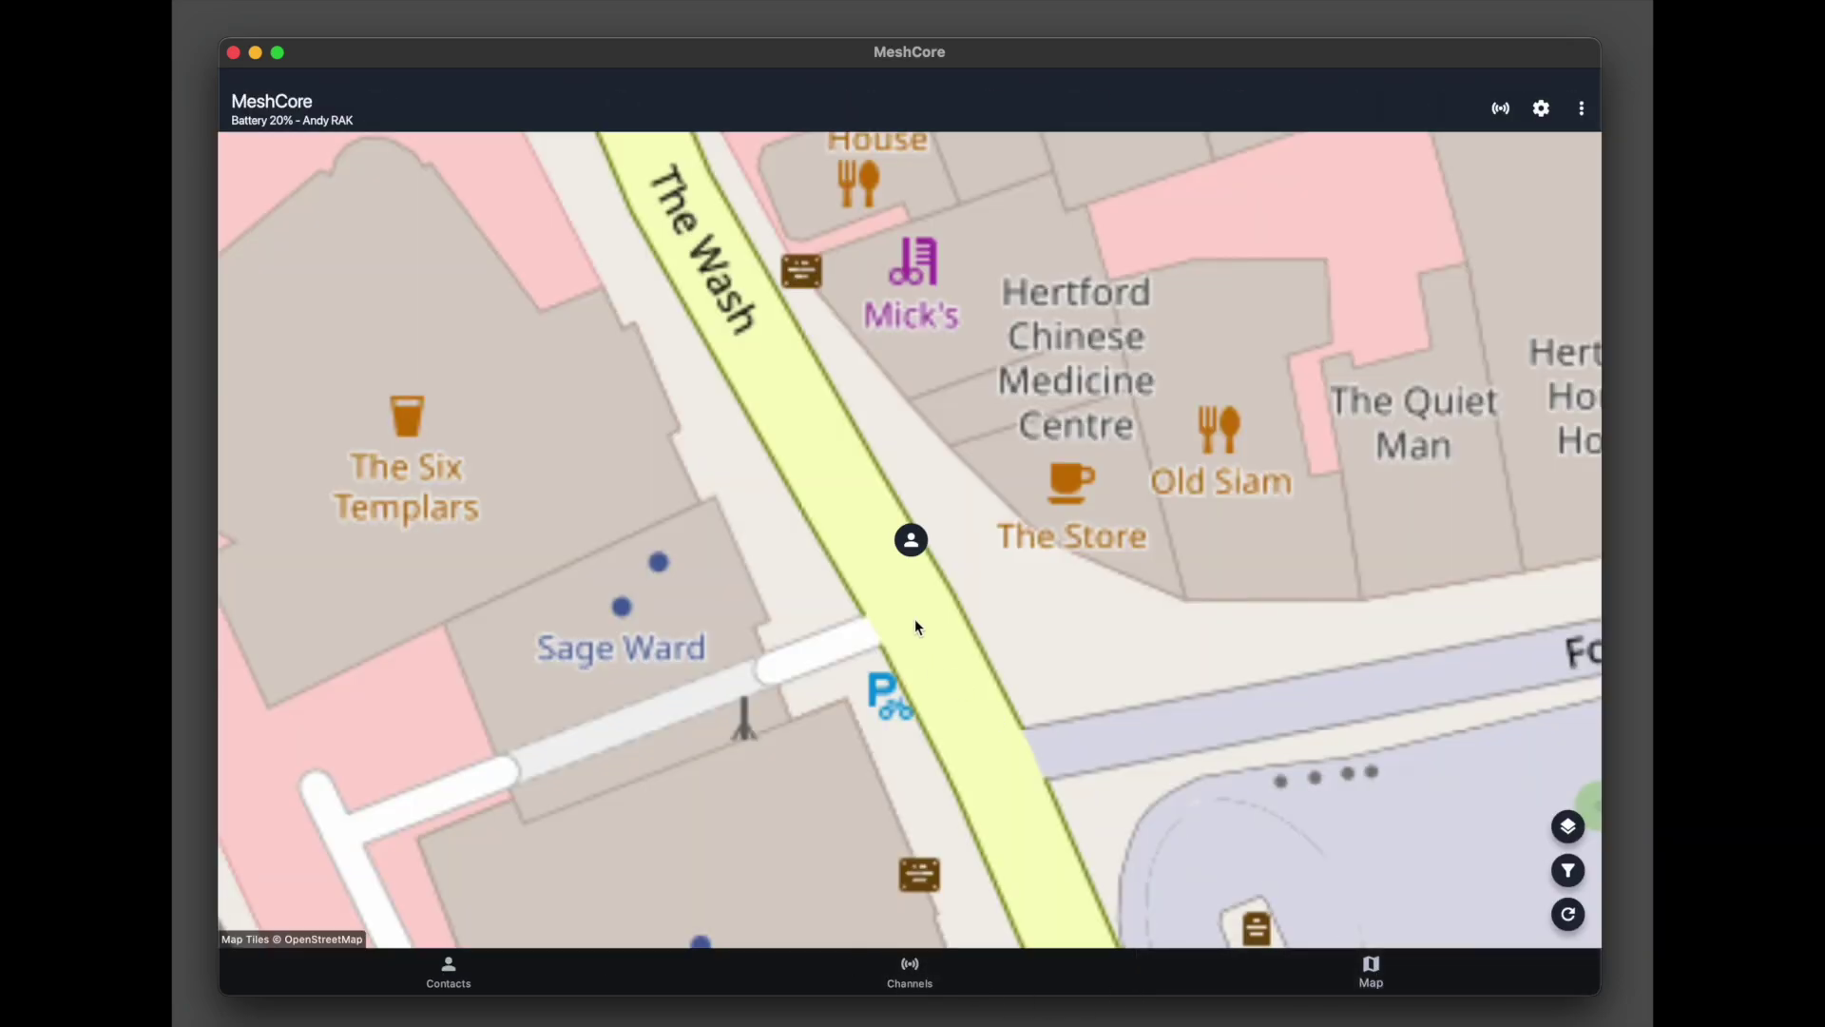
pyautogui.scroll(-5, 944, 590)
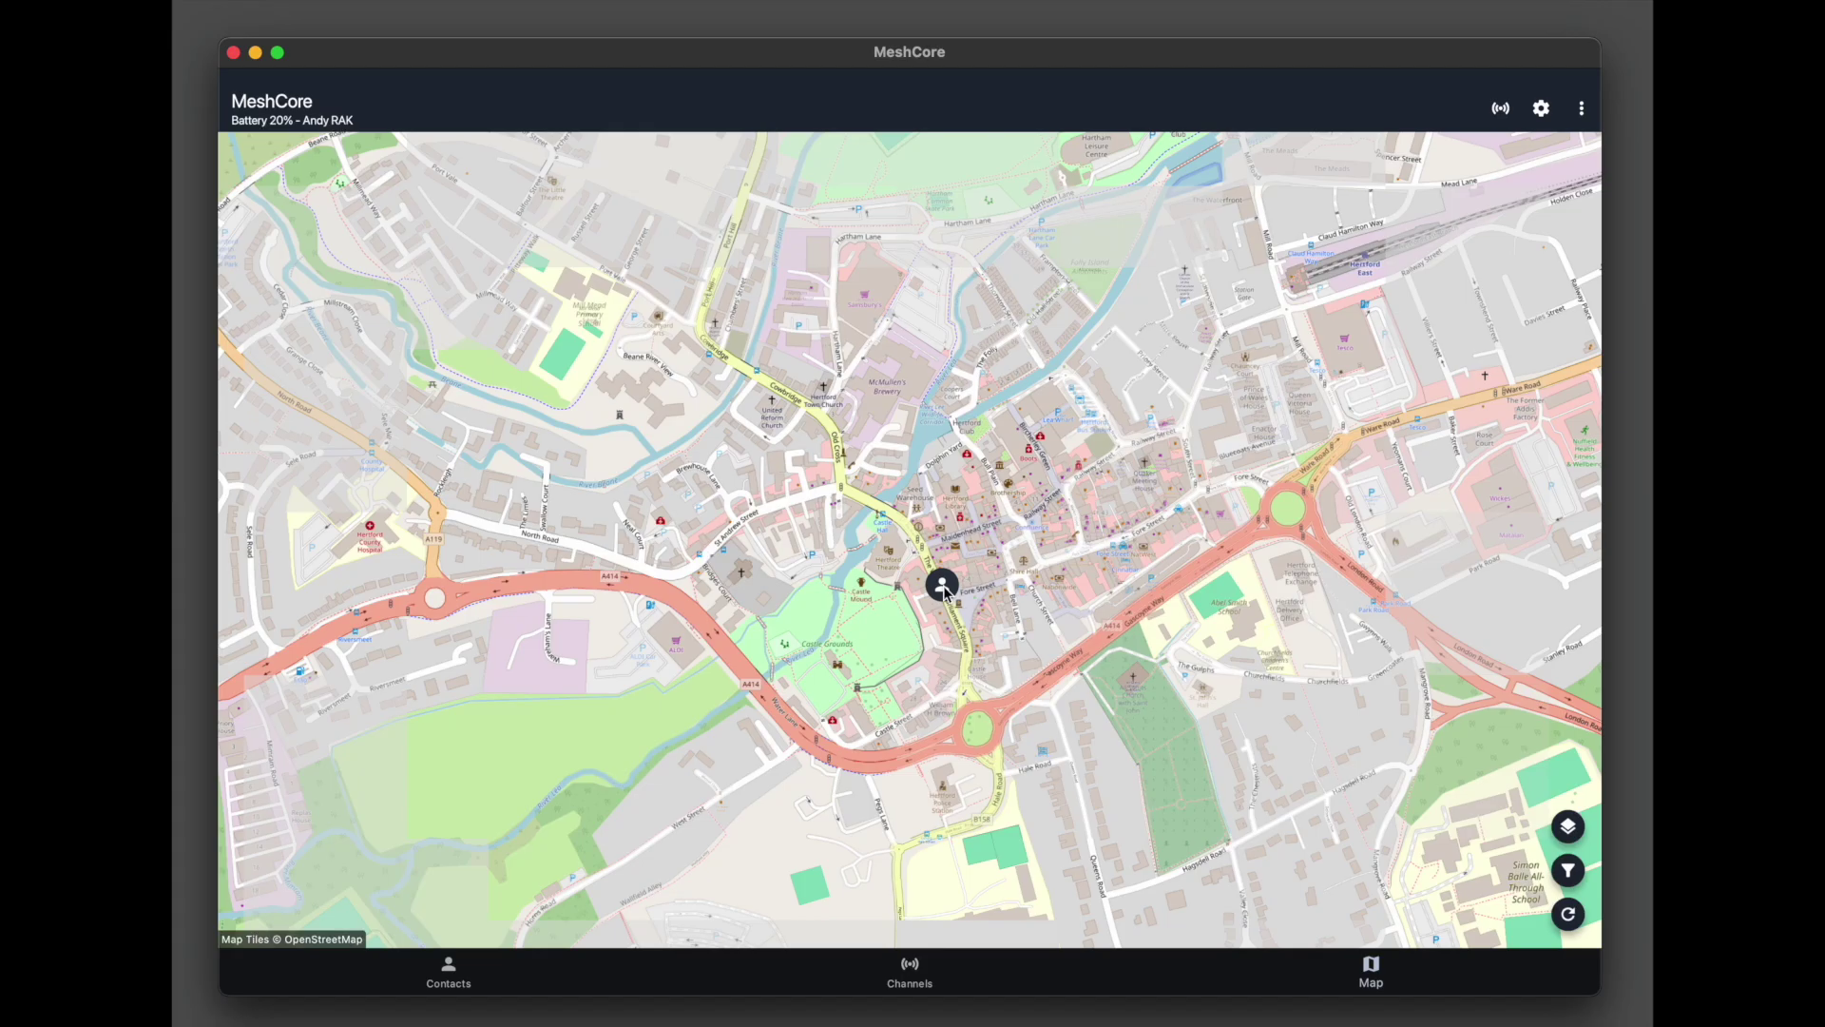
pyautogui.scroll(-8, 944, 591)
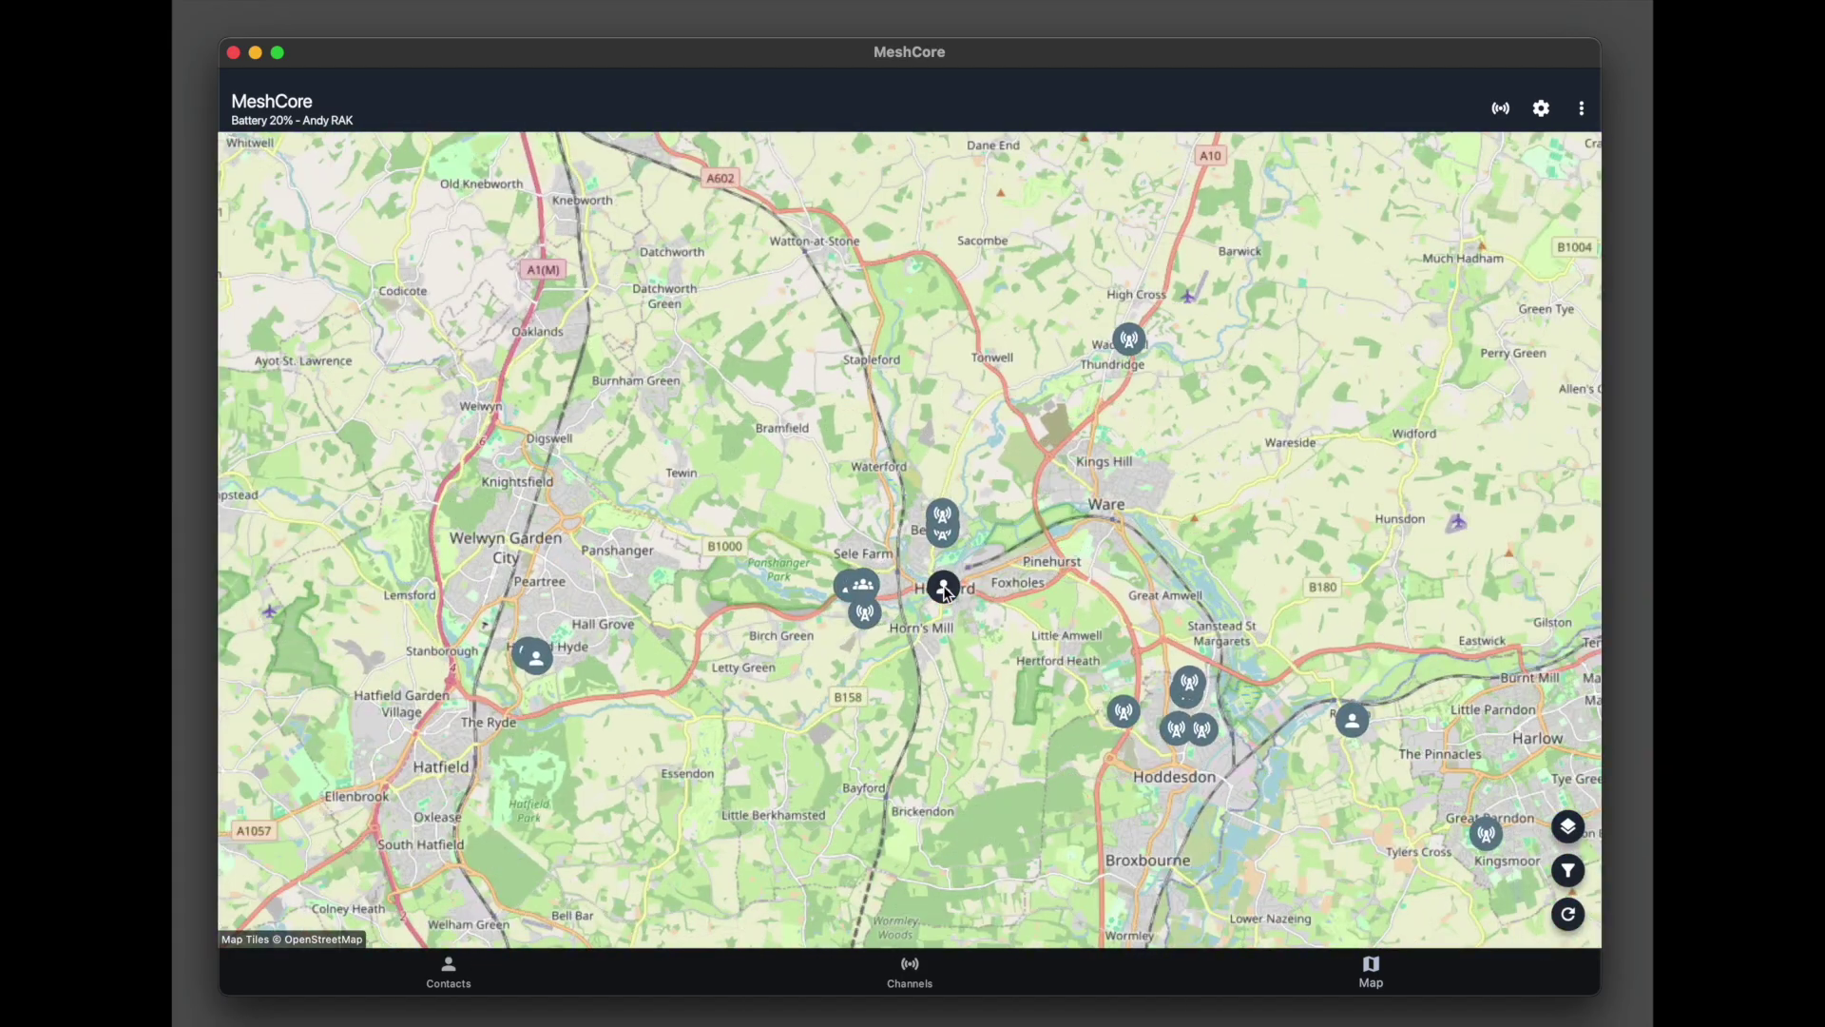
pyautogui.scroll(-8, 945, 591)
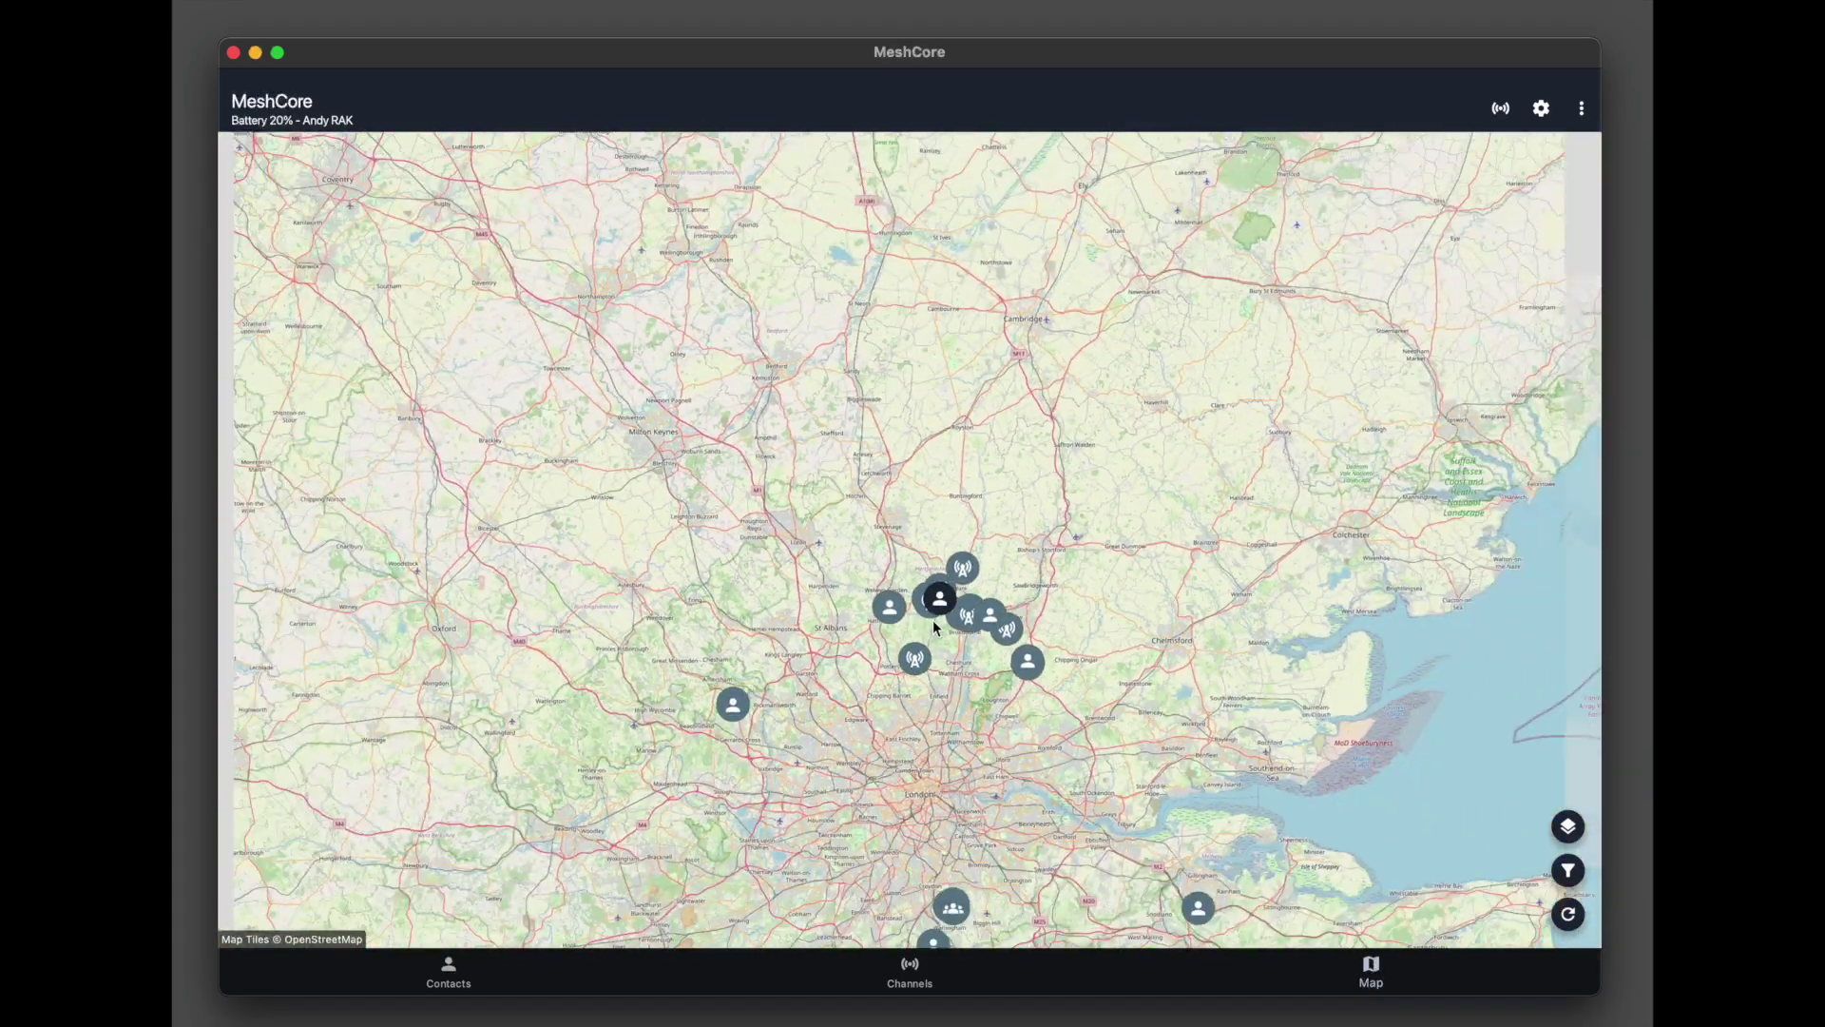
pyautogui.scroll(-4, 945, 694)
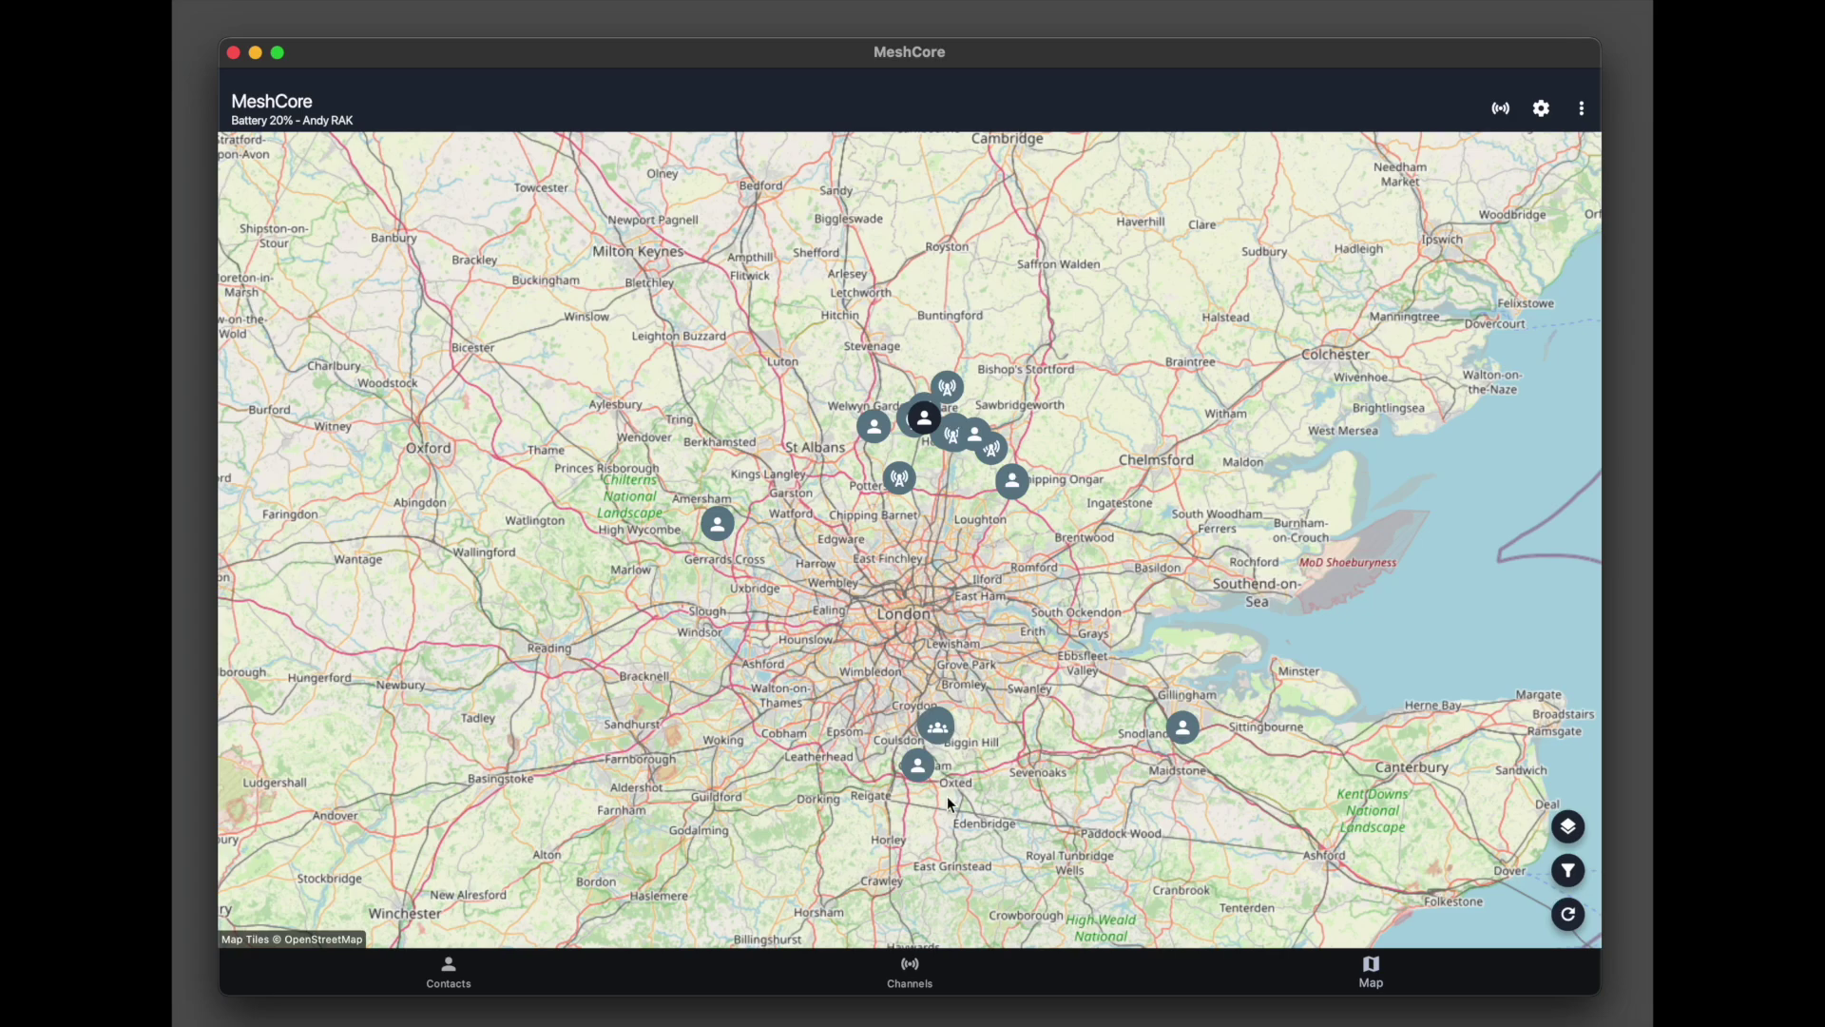
pyautogui.scroll(3, 1011, 729)
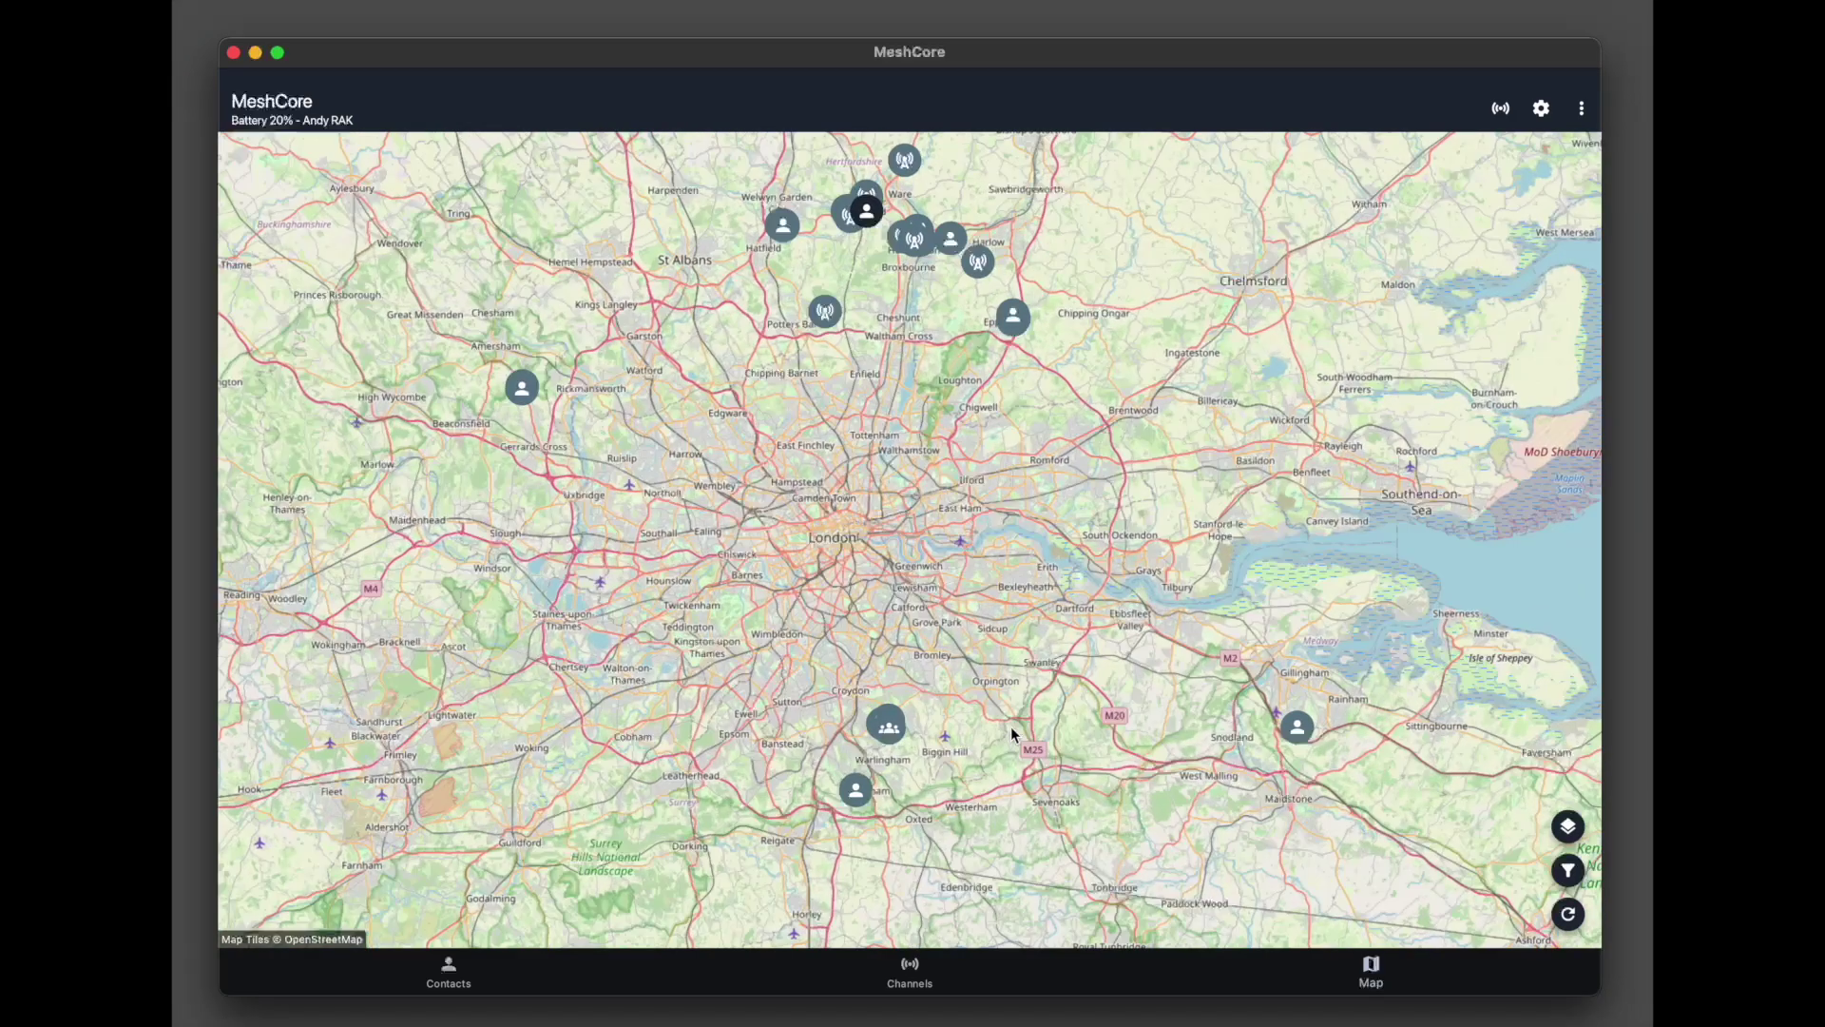
pyautogui.scroll(3, 1011, 730)
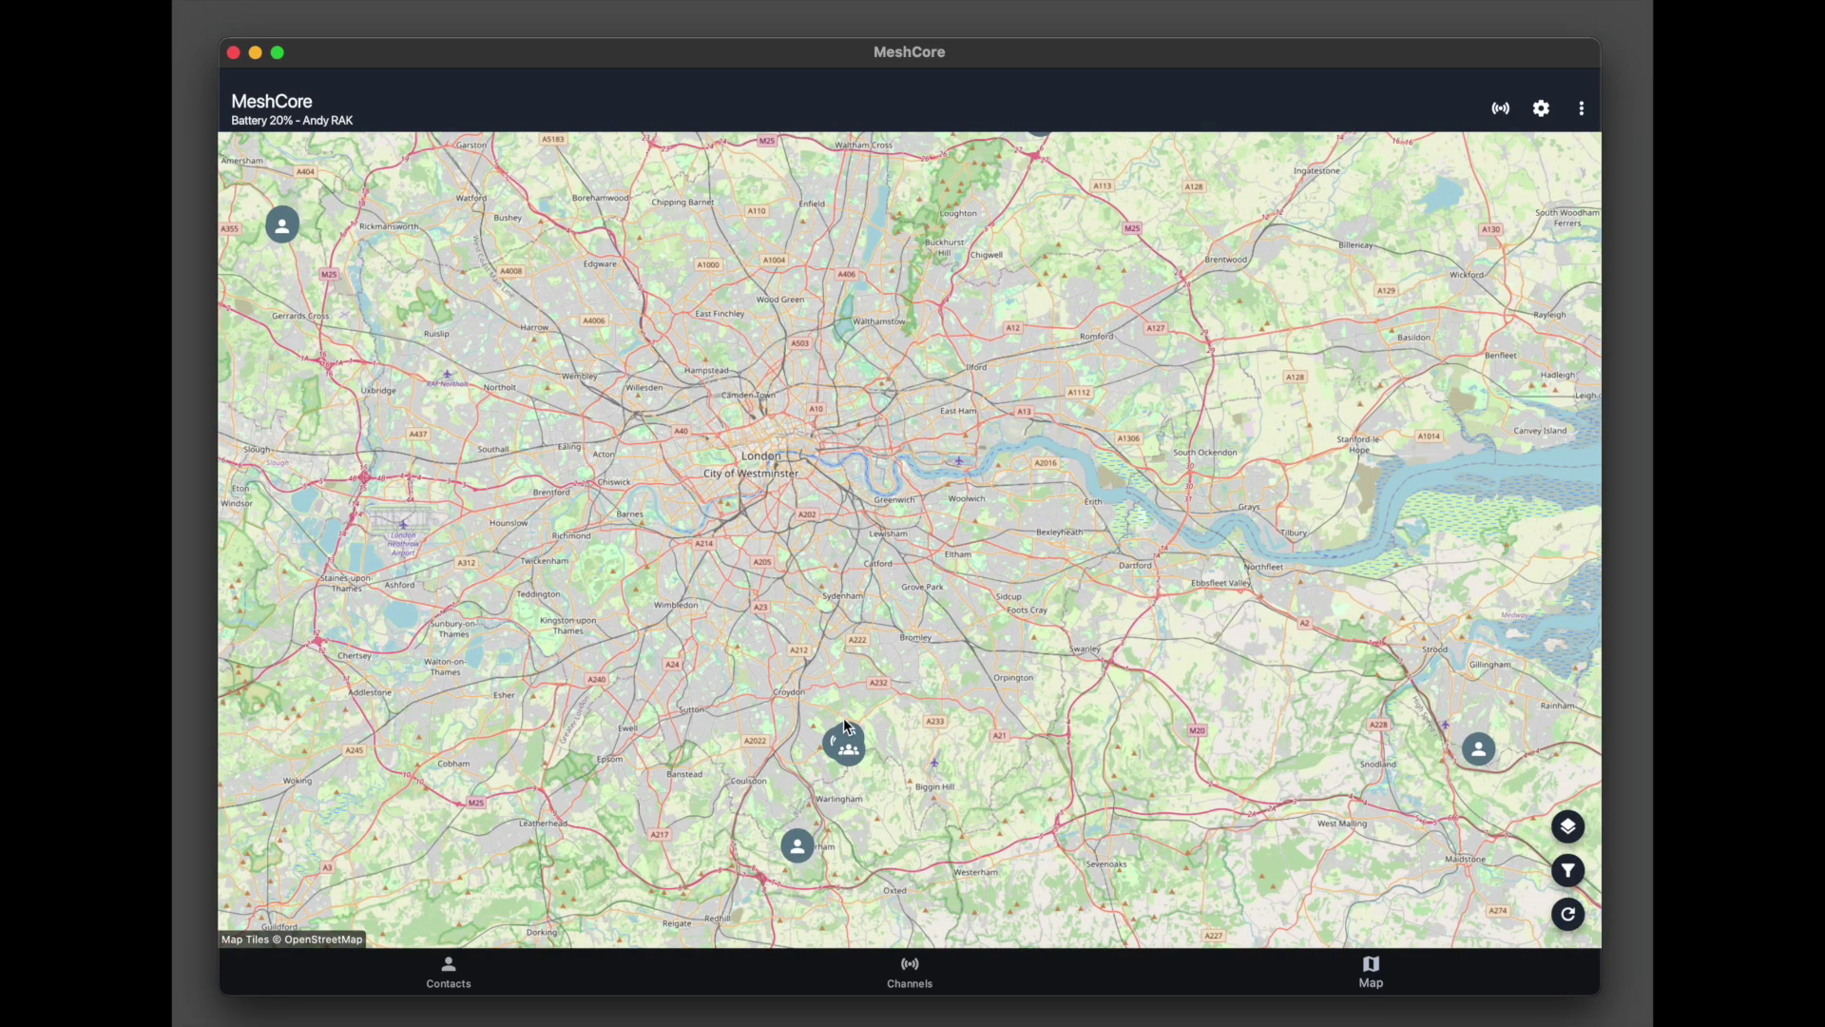
pyautogui.scroll(2, 842, 717)
# Pan to the Warlingham nodes and inspect a contact south of London
pyautogui.moveTo(770, 886); pyautogui.dragTo(772, 786)
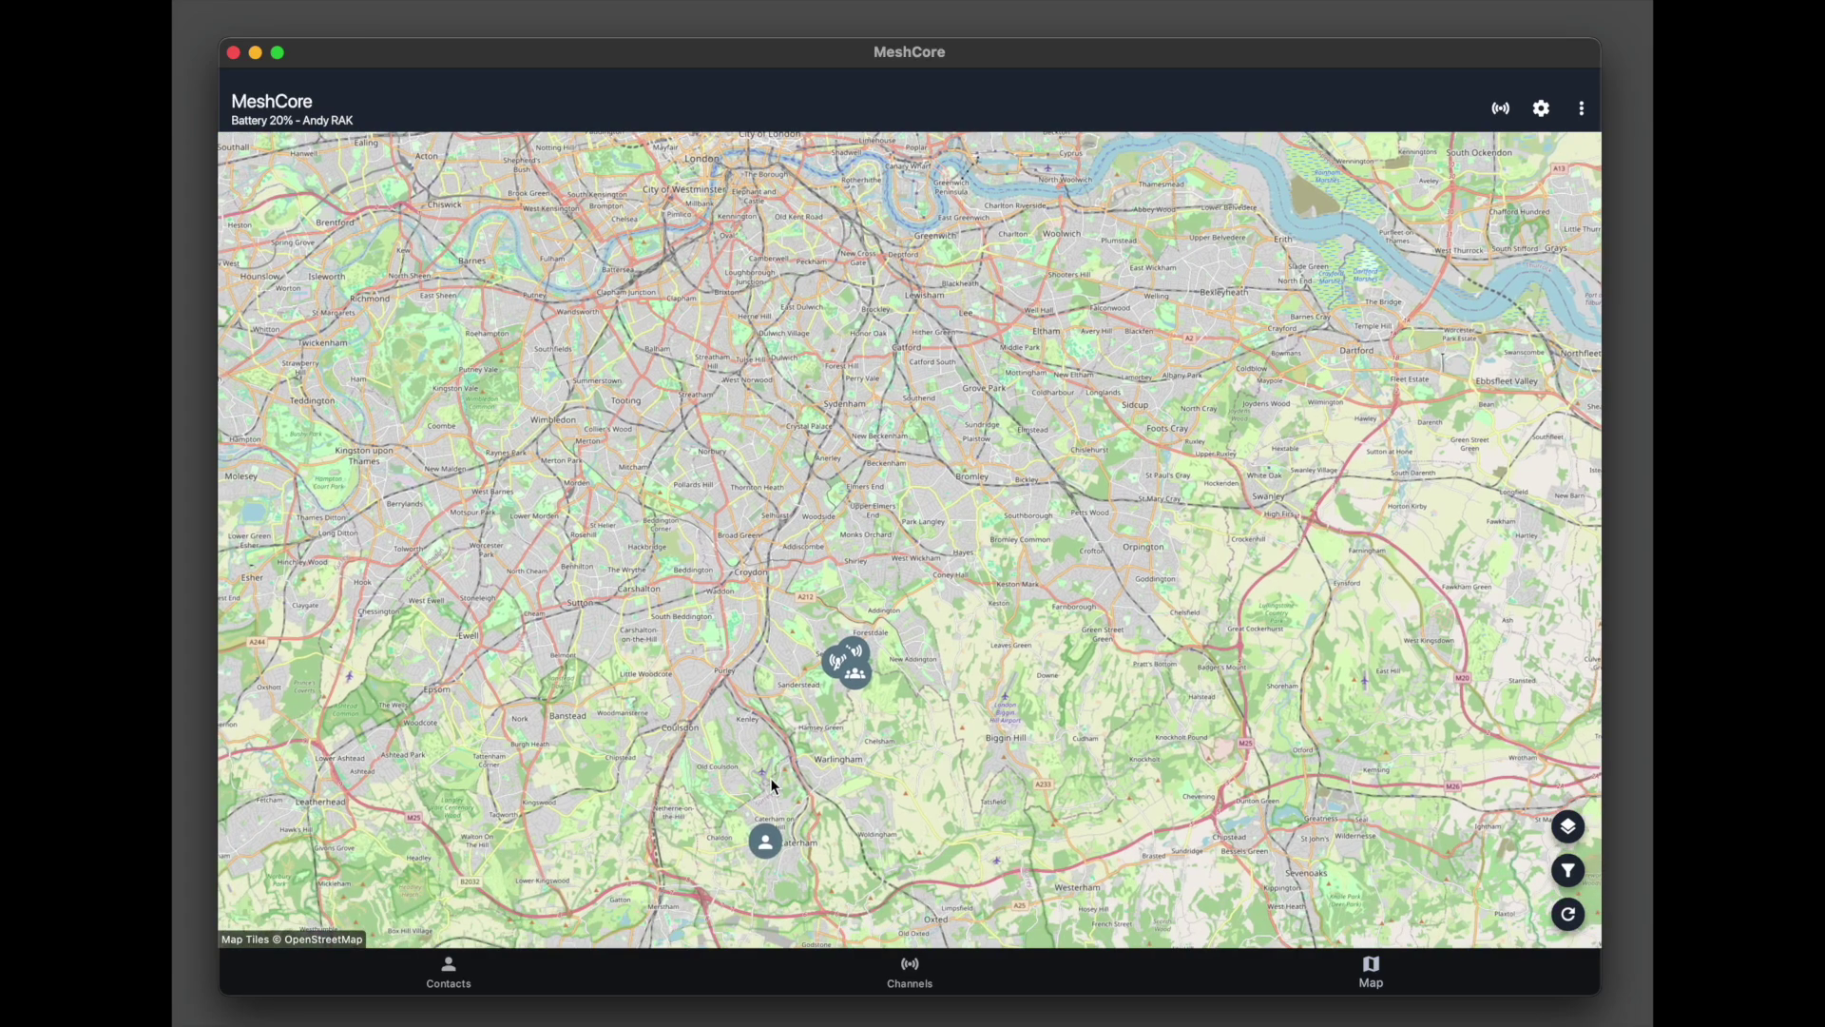
pyautogui.click(770, 833)
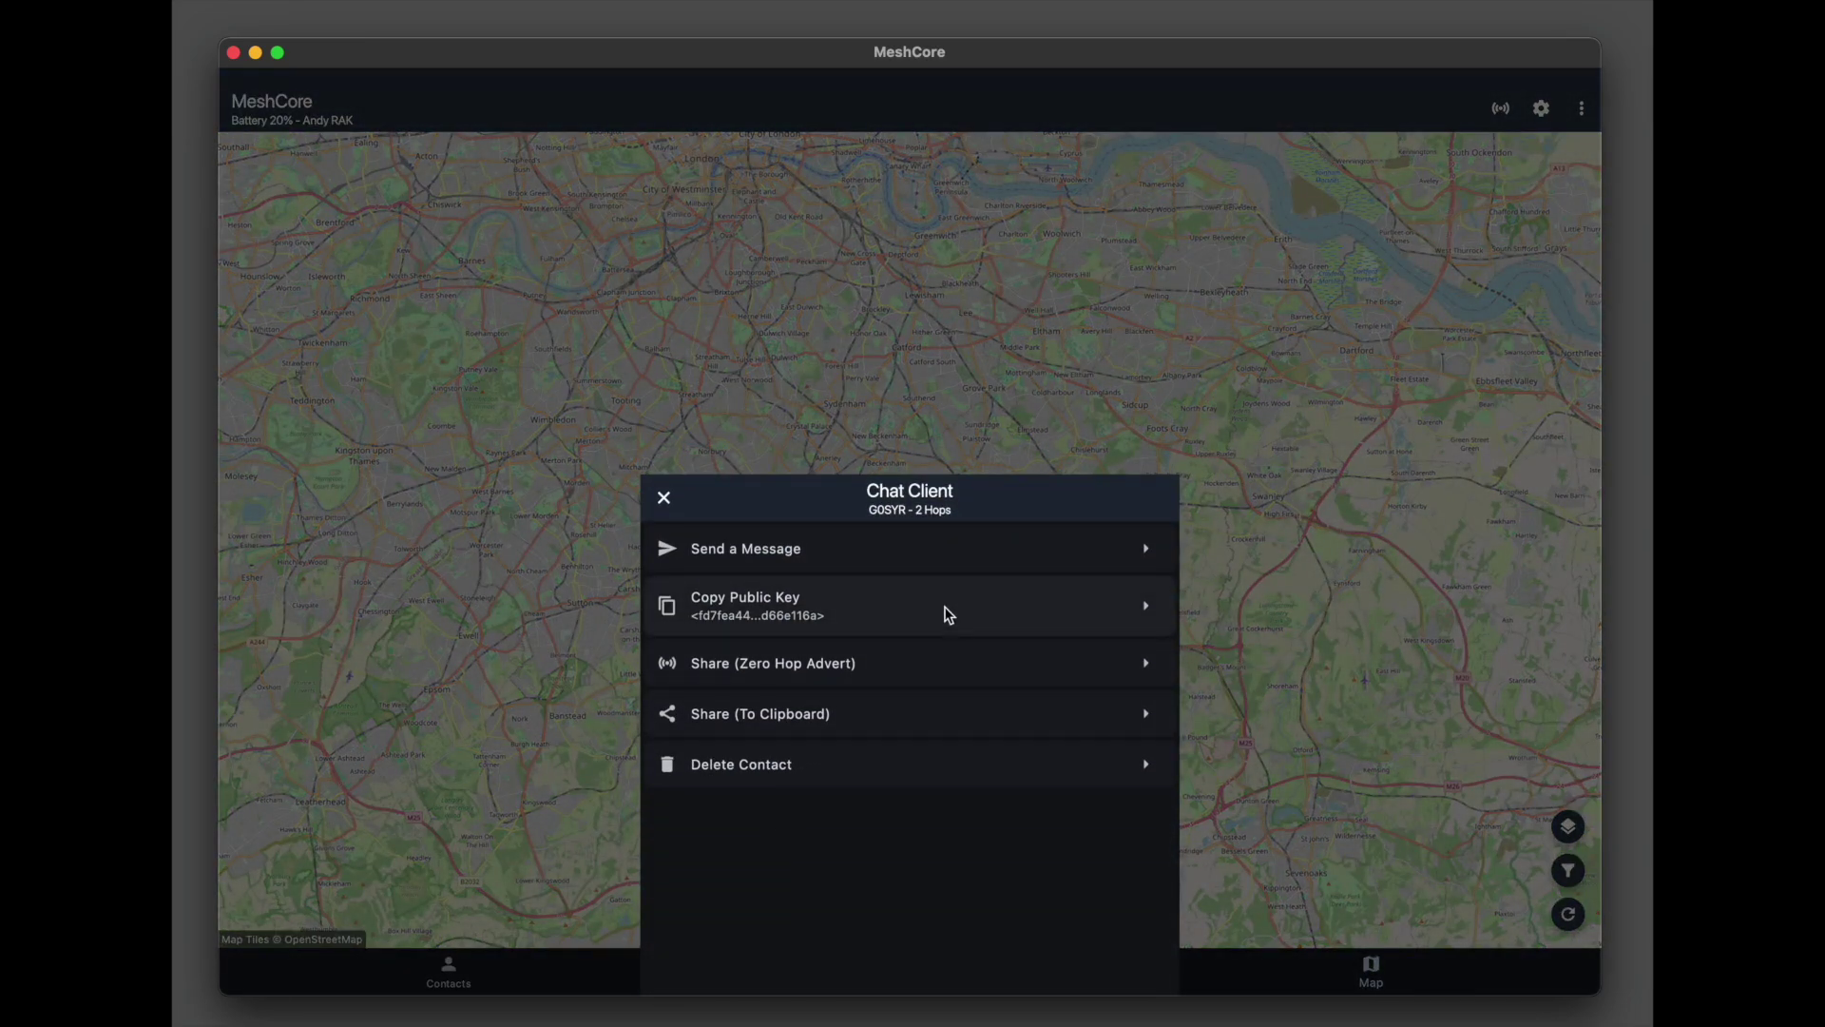
pyautogui.click(664, 497)
# Bring Hertfordshire into view and select your own node marker
pyautogui.scroll(-5, 914, 590)
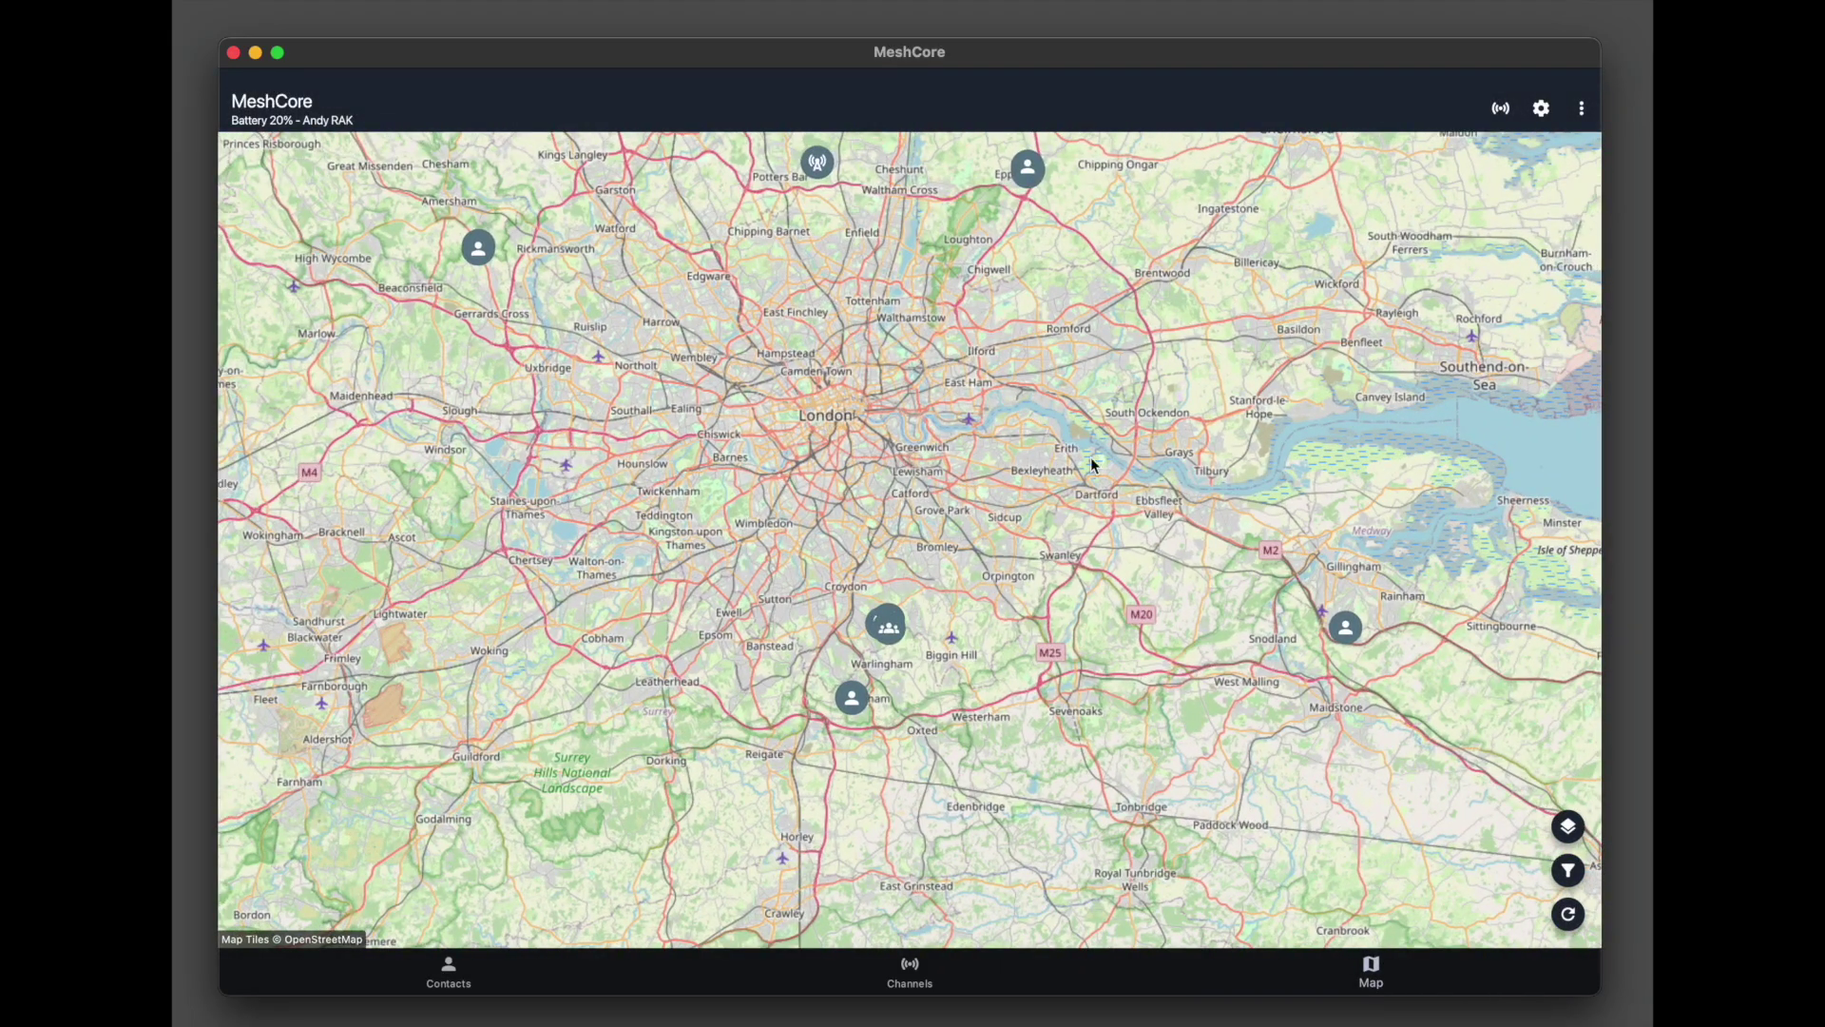
pyautogui.moveTo(1091, 465); pyautogui.dragTo(938, 611)
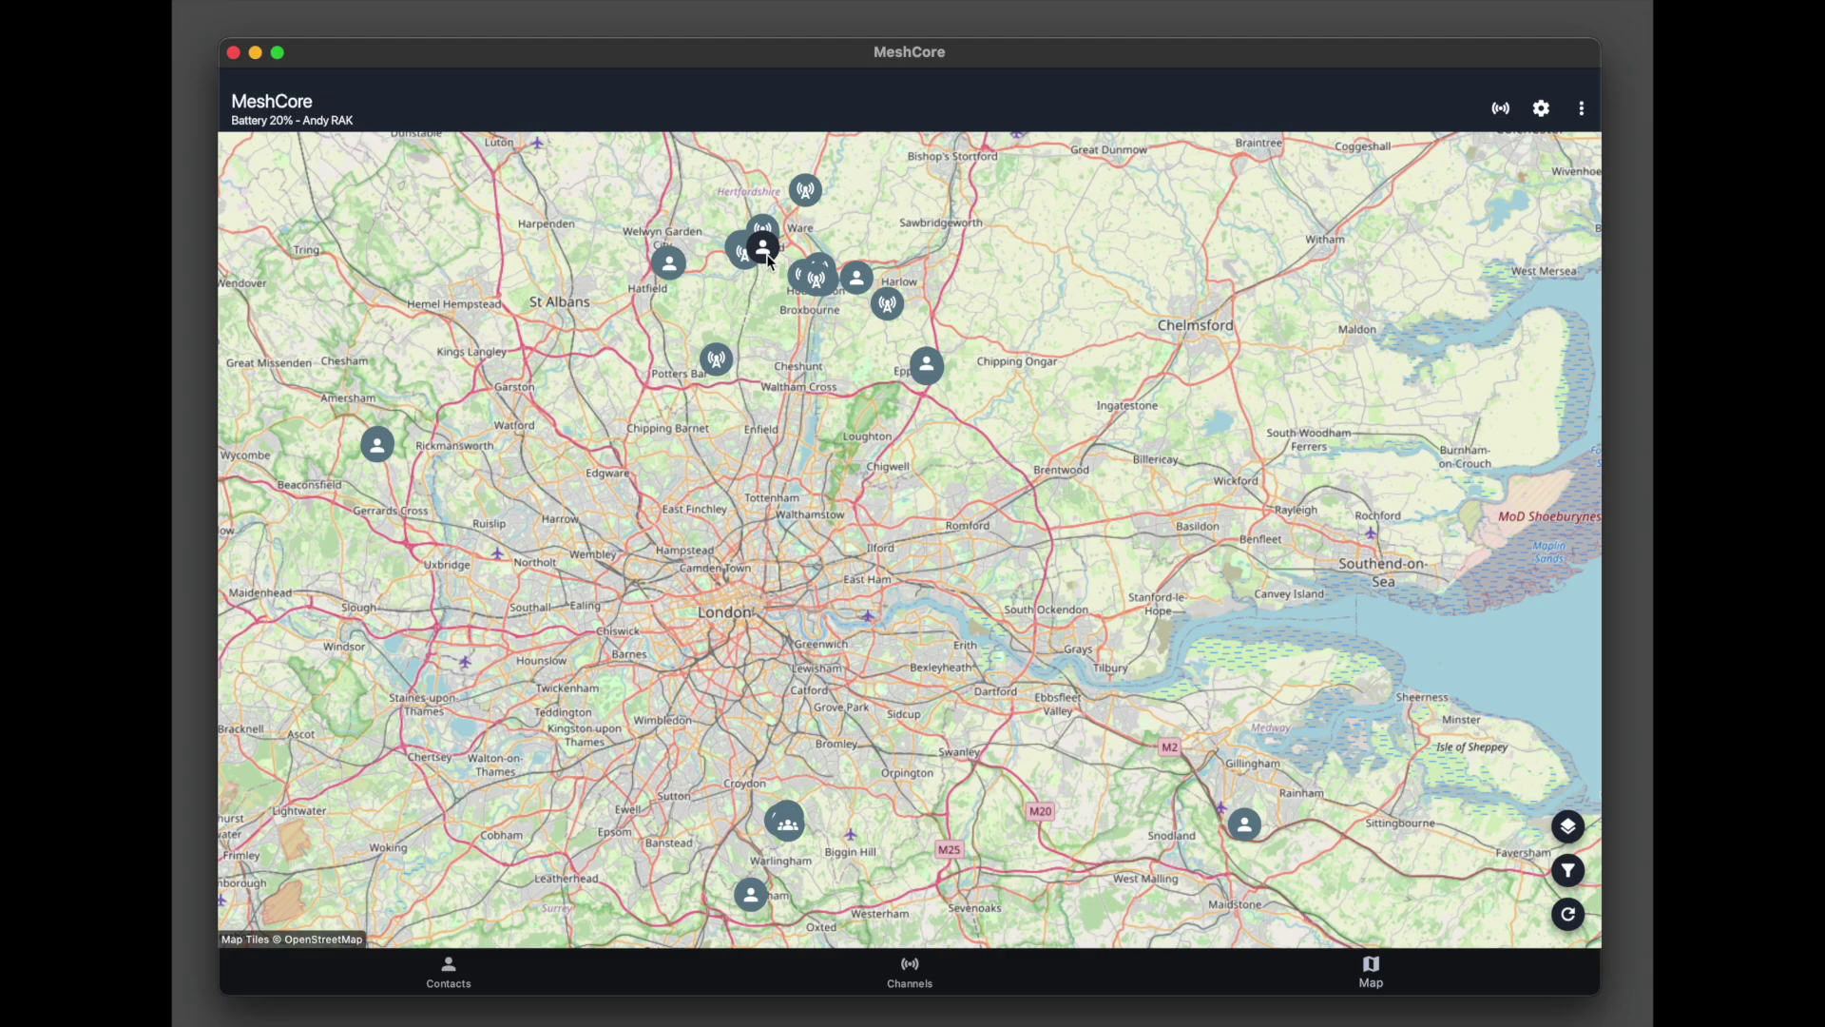
pyautogui.click(768, 251)
# Open RJV_Mobile's marker options on the map, close them, then reopen them
pyautogui.click(378, 447)
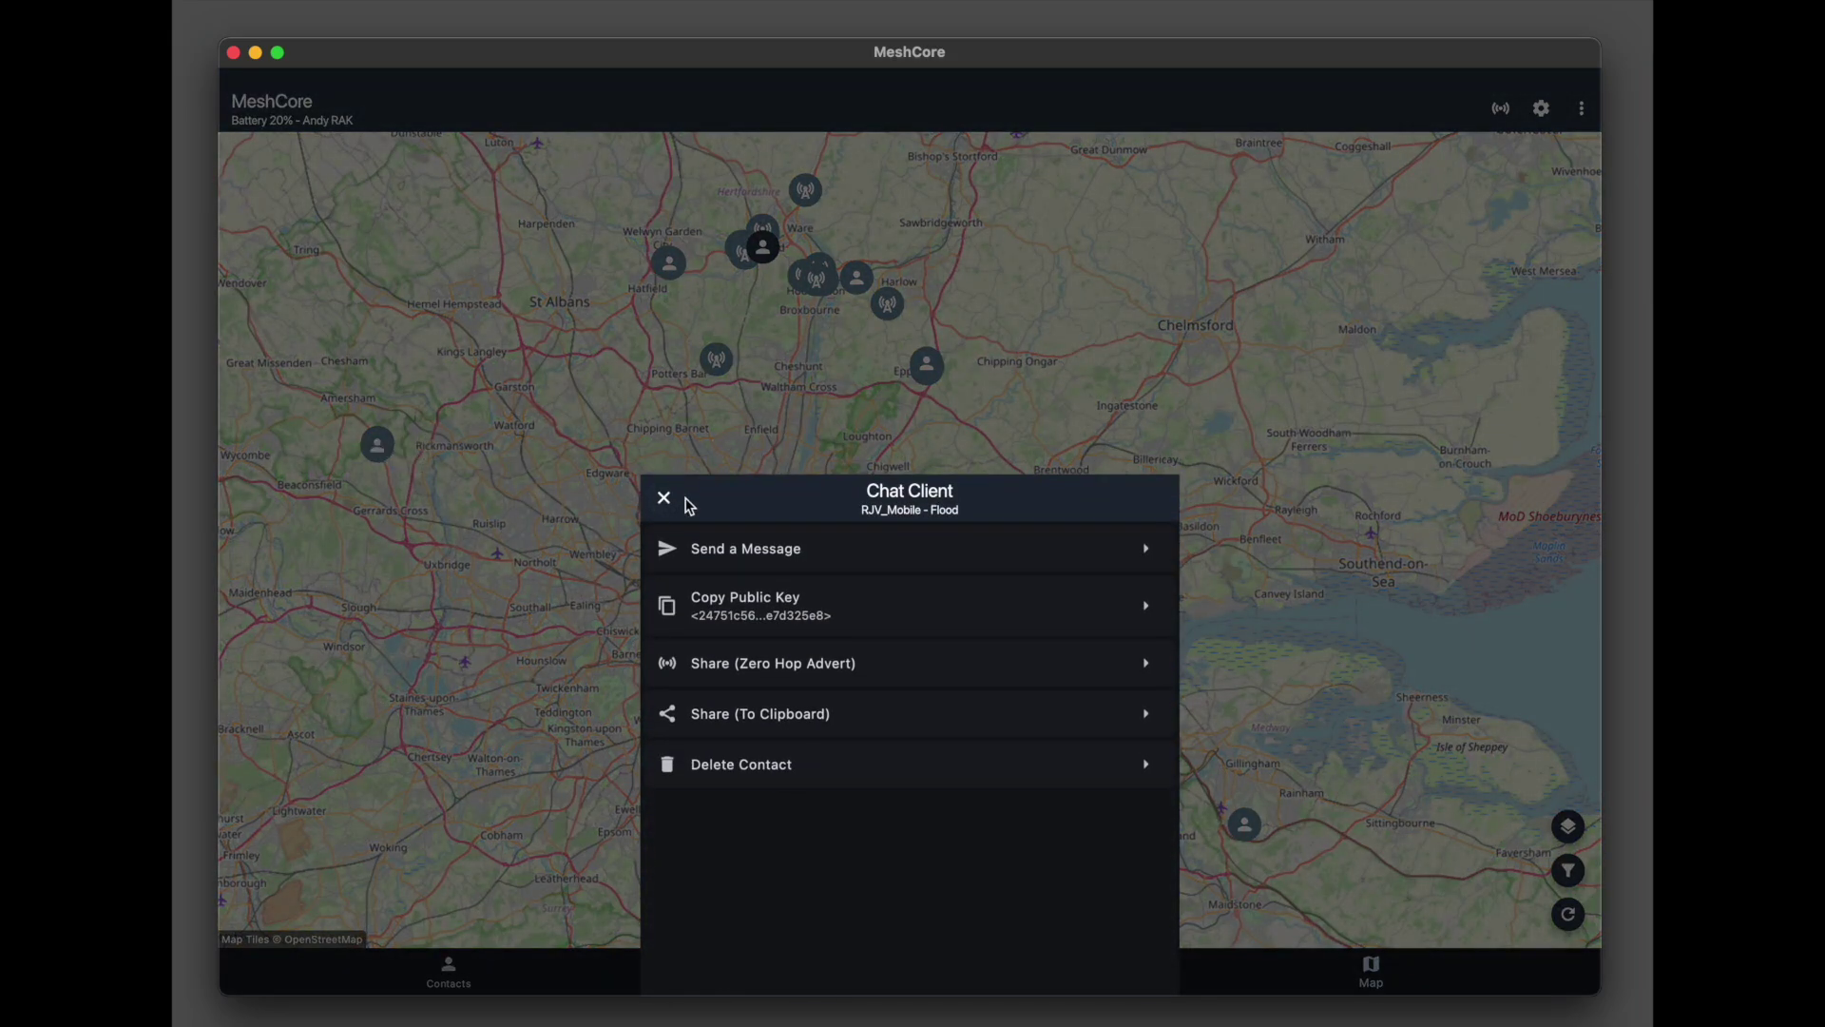
pyautogui.click(651, 506)
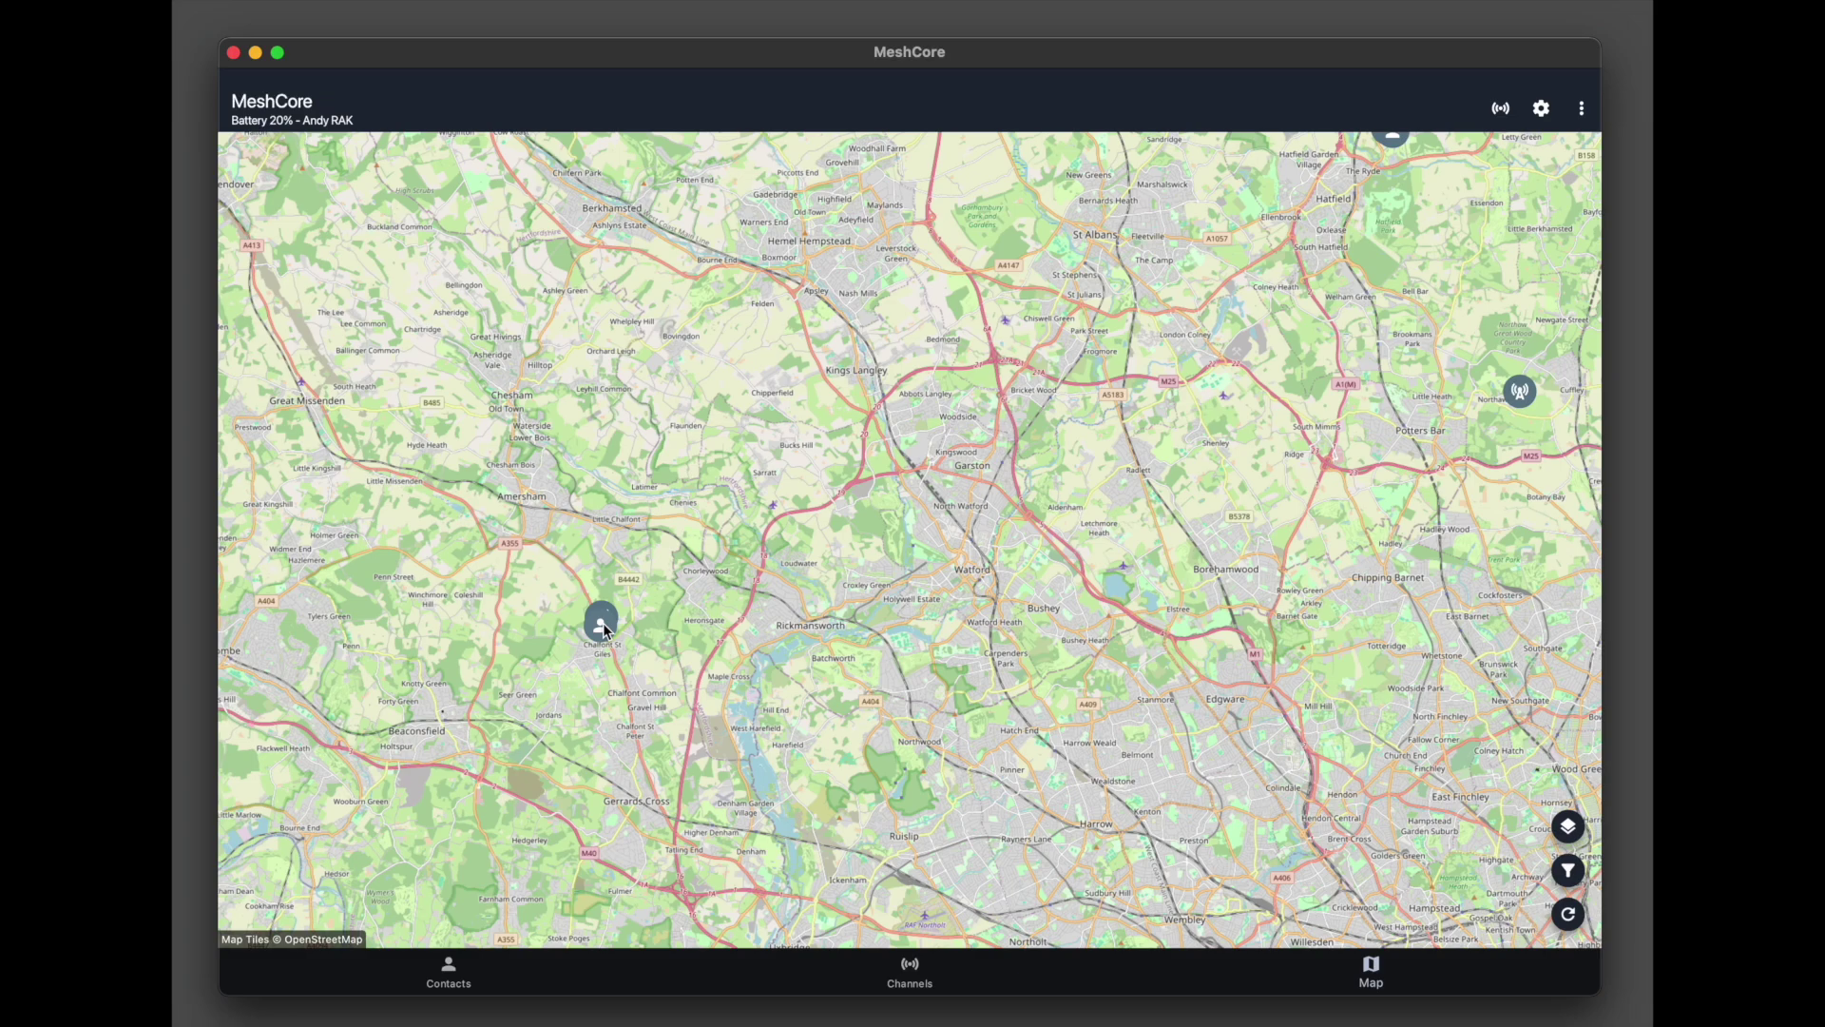
pyautogui.click(603, 624)
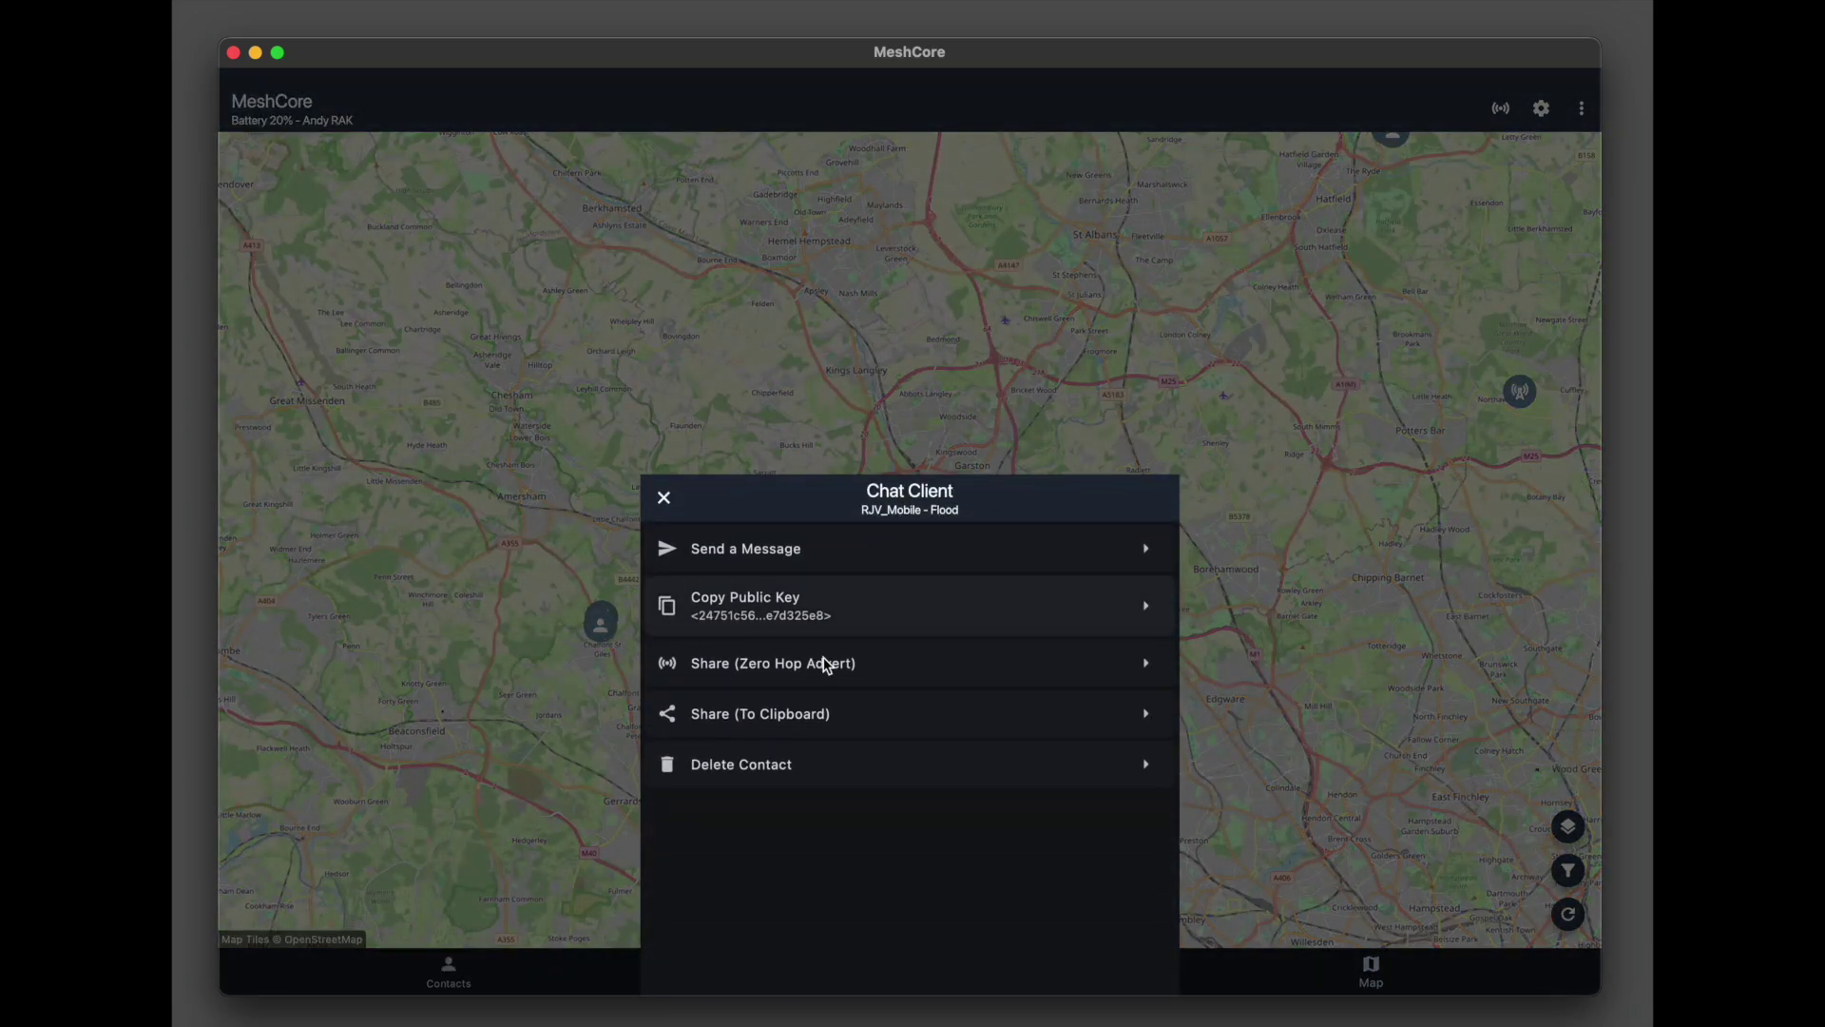
# Start a direct message to RJV_Mobile and bring up its Set Path screen
pyautogui.click(795, 551)
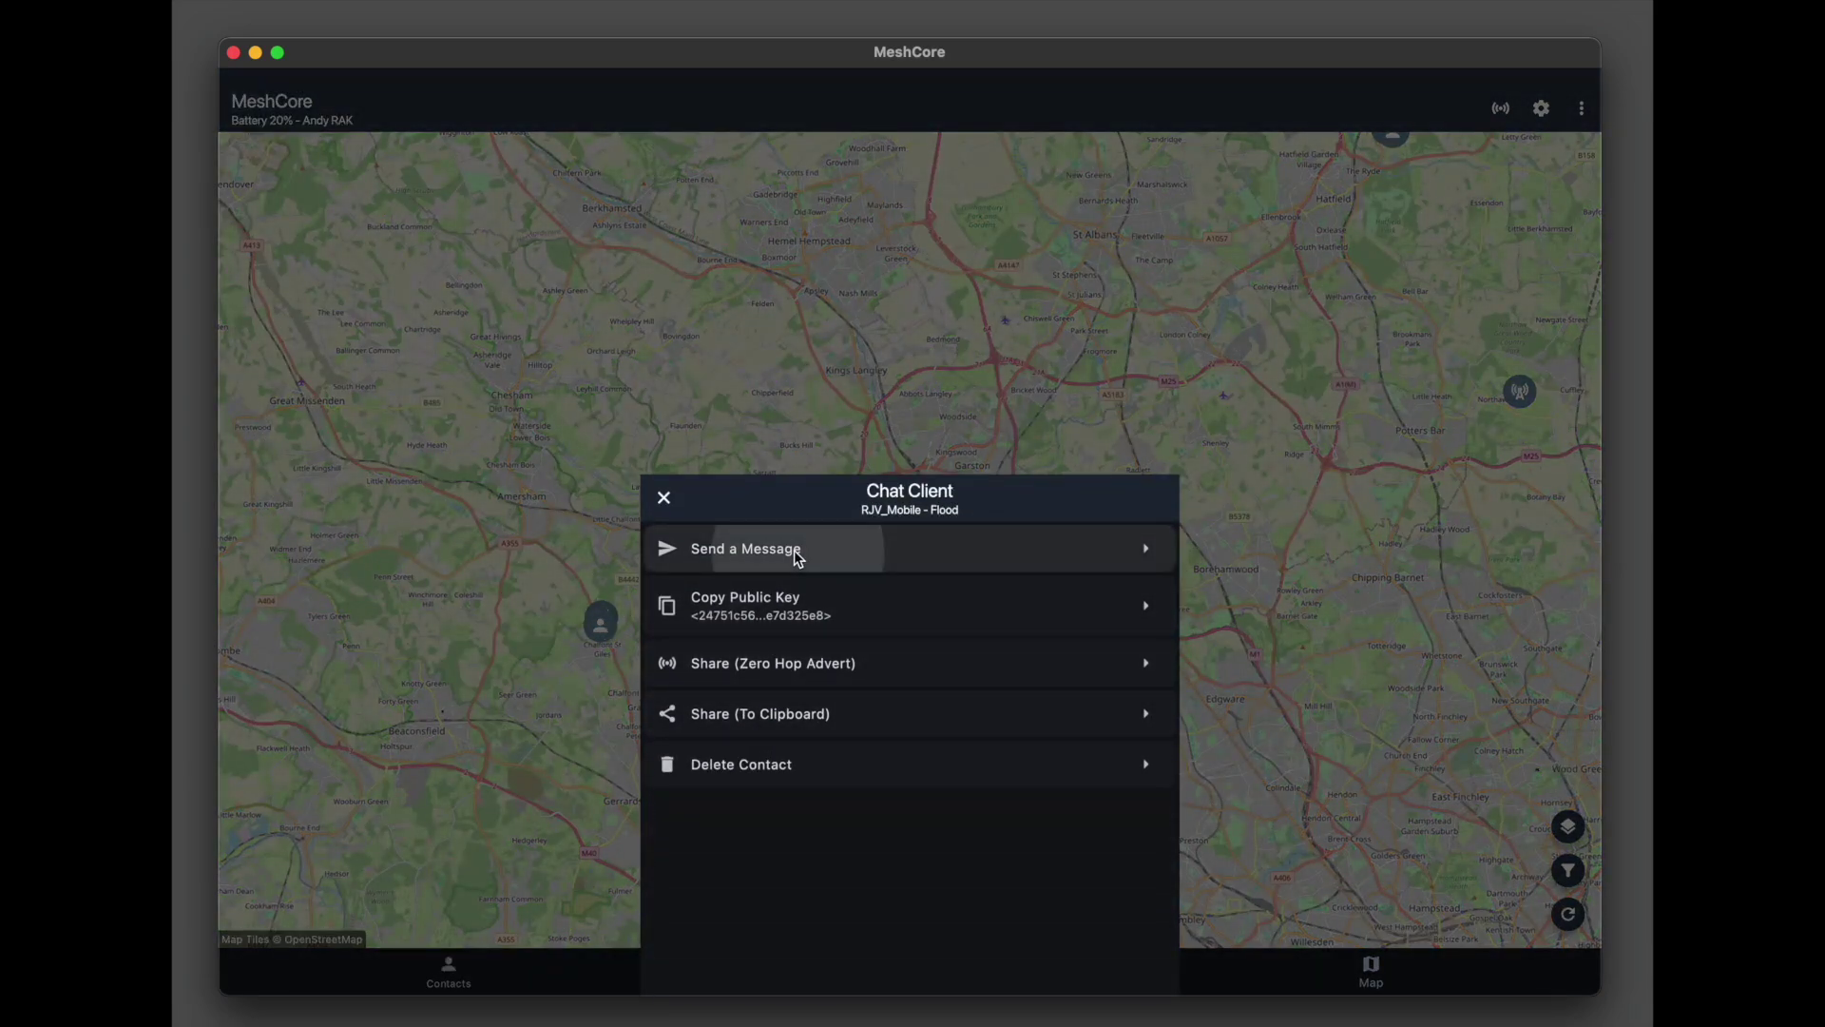
pyautogui.click(1581, 108)
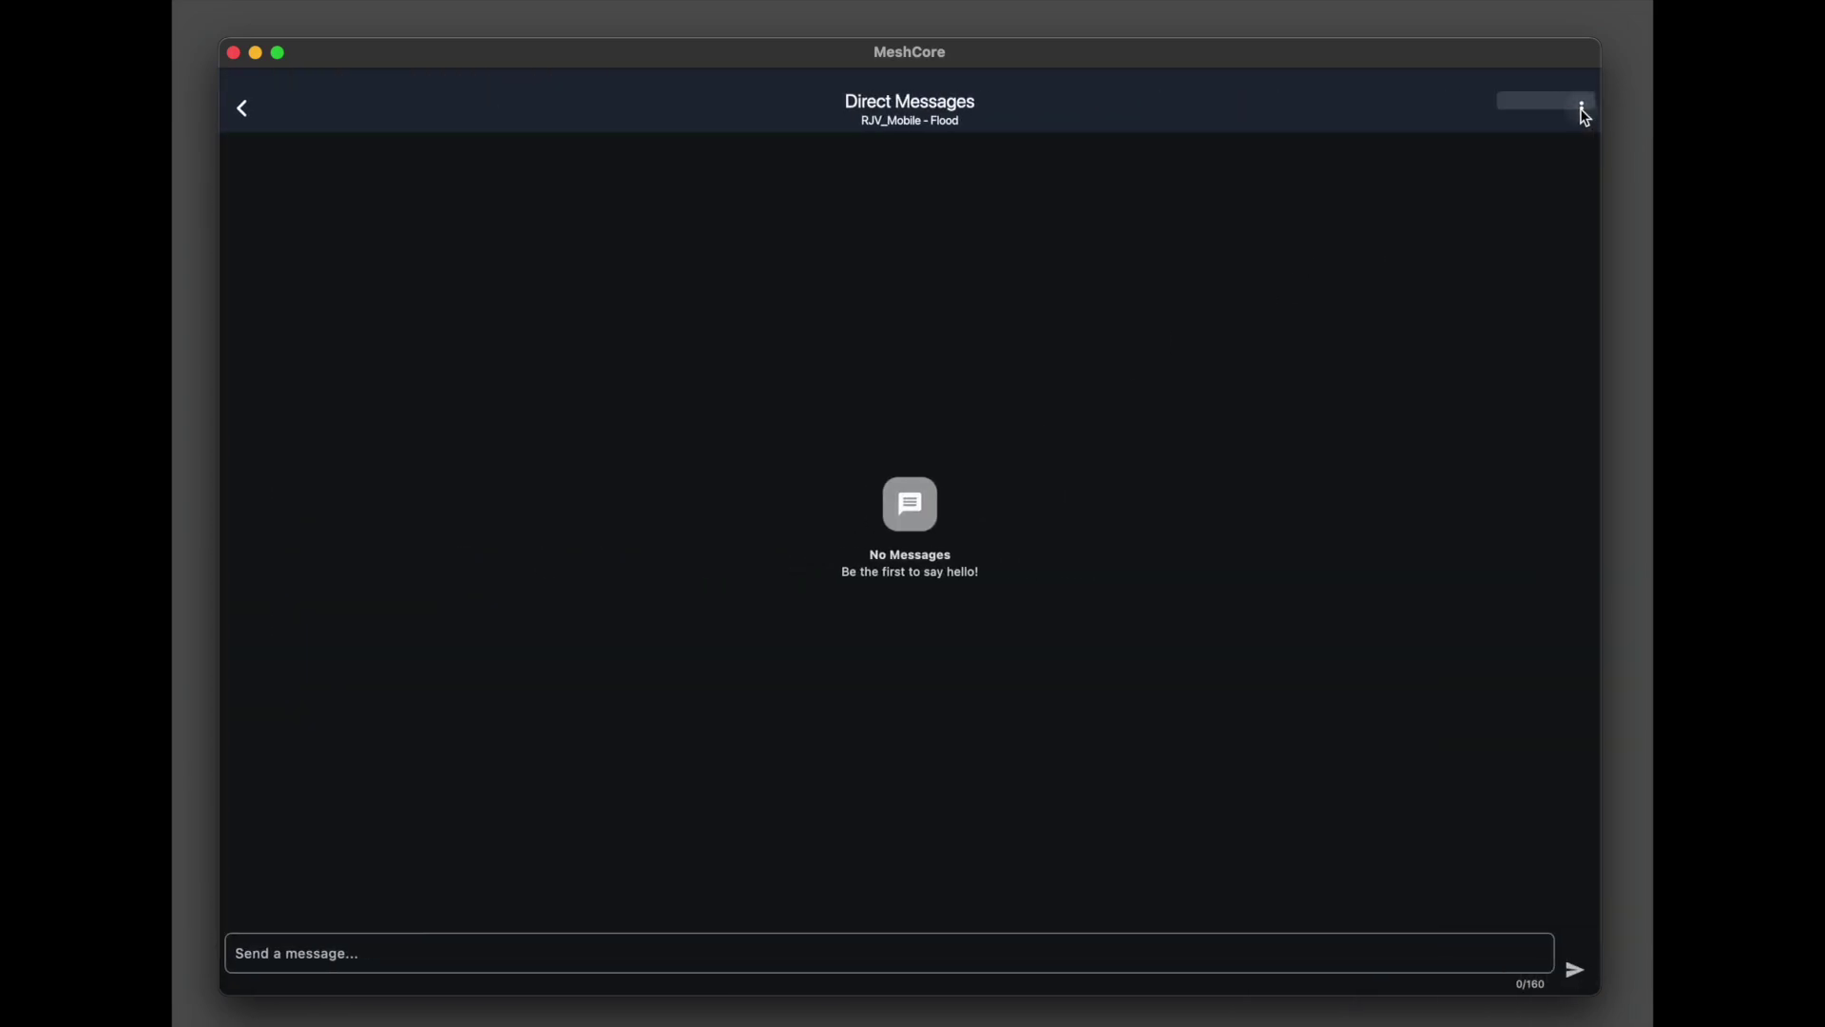
pyautogui.click(1448, 239)
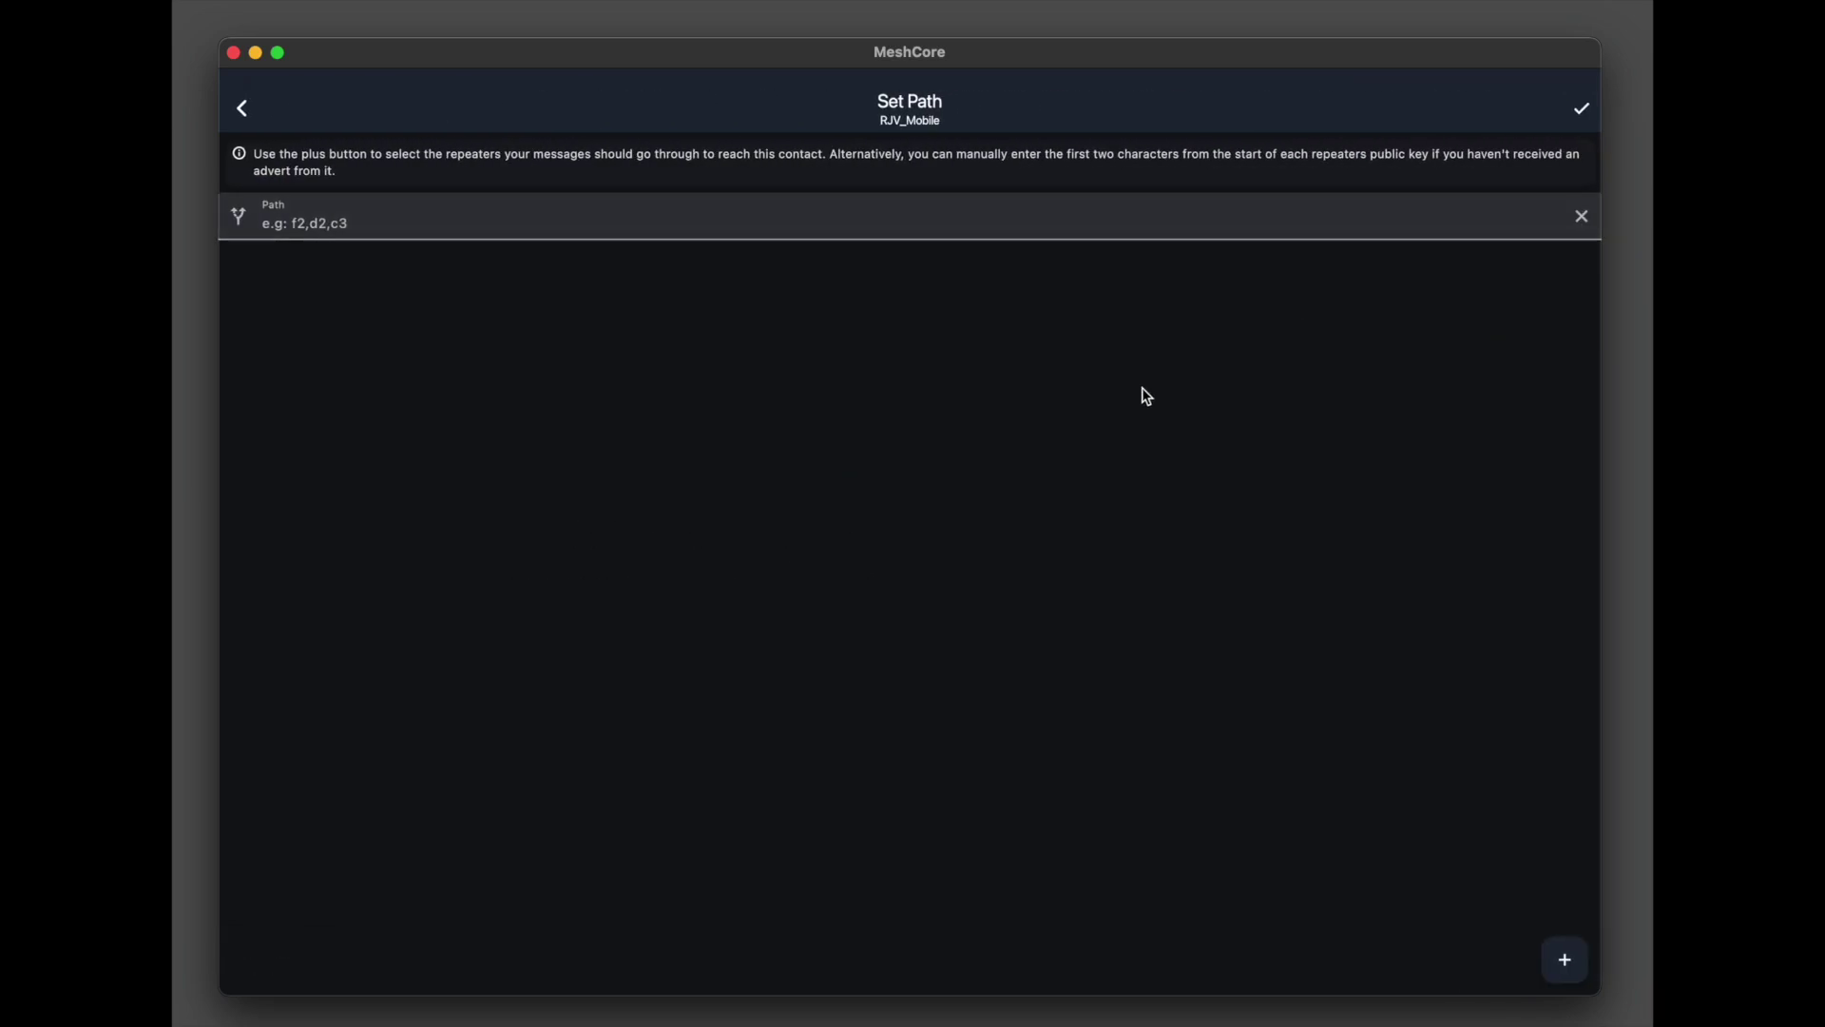
pyautogui.click(710, 217)
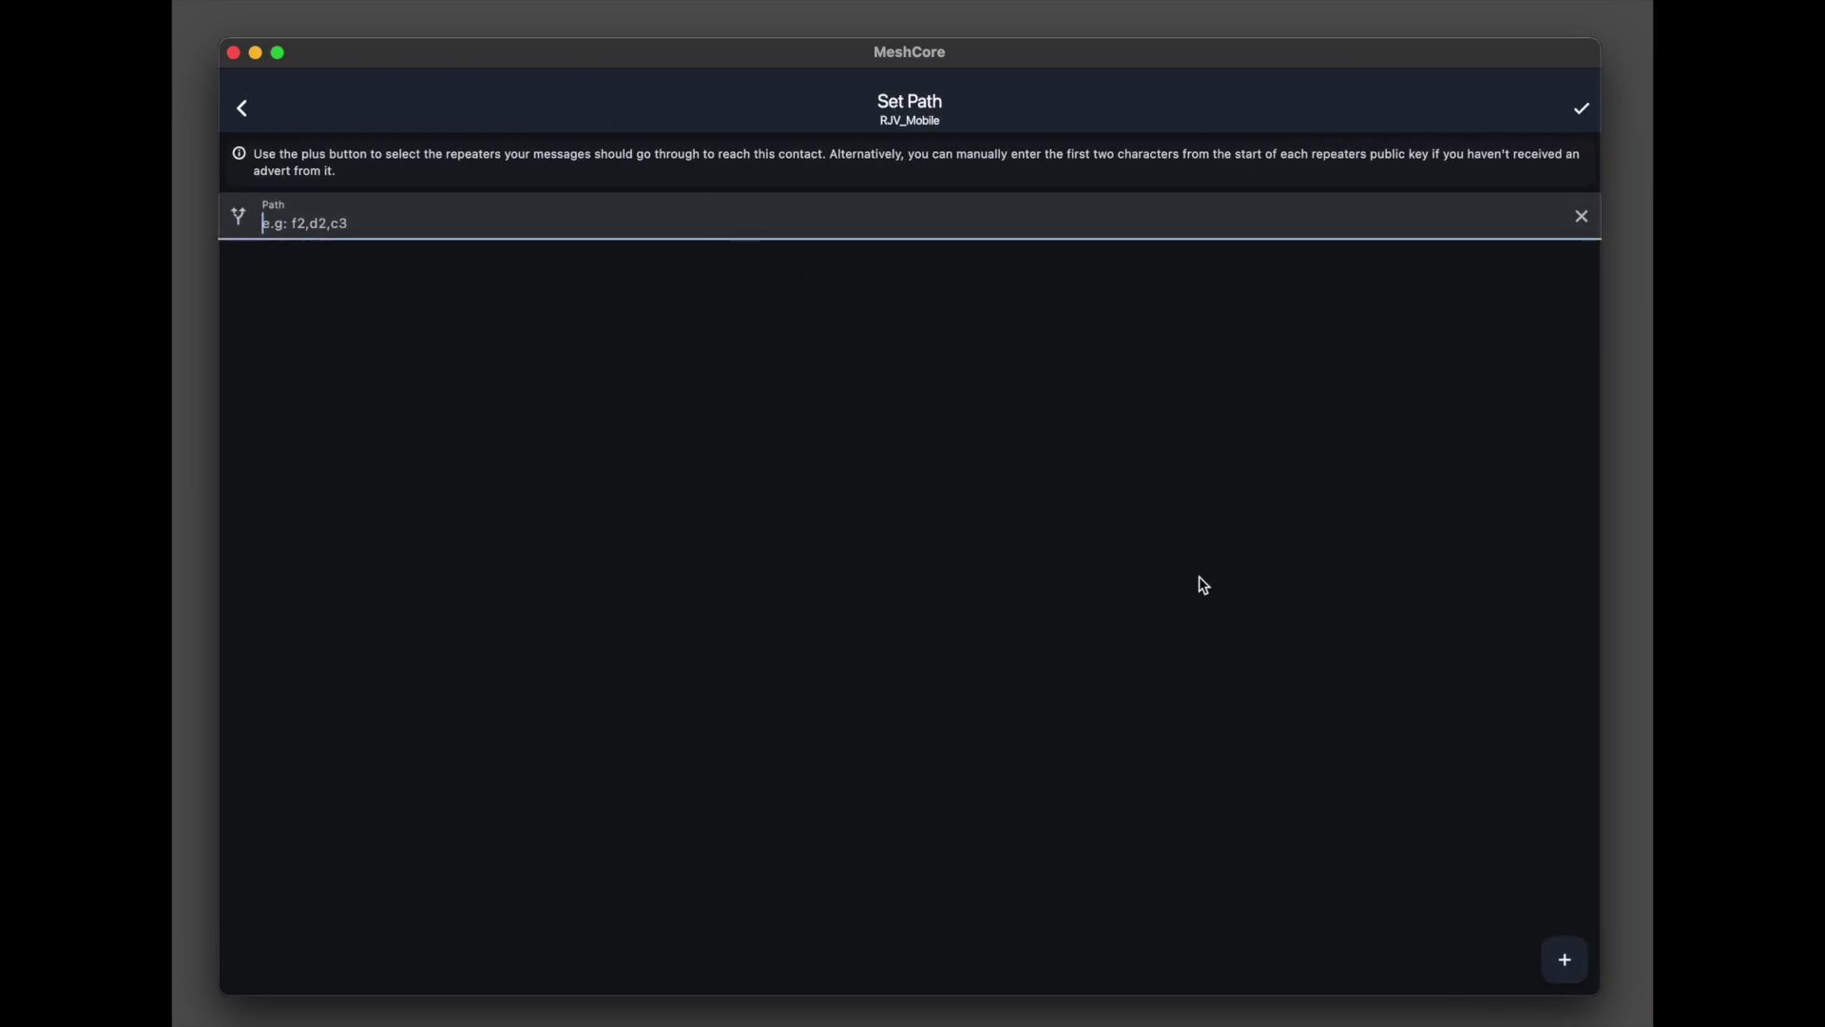
# Add Hertford Yagi, Epping Repeater, CATM and RJV_Repeater to the path (f0,37,74,fc)
pyautogui.click(1565, 959)
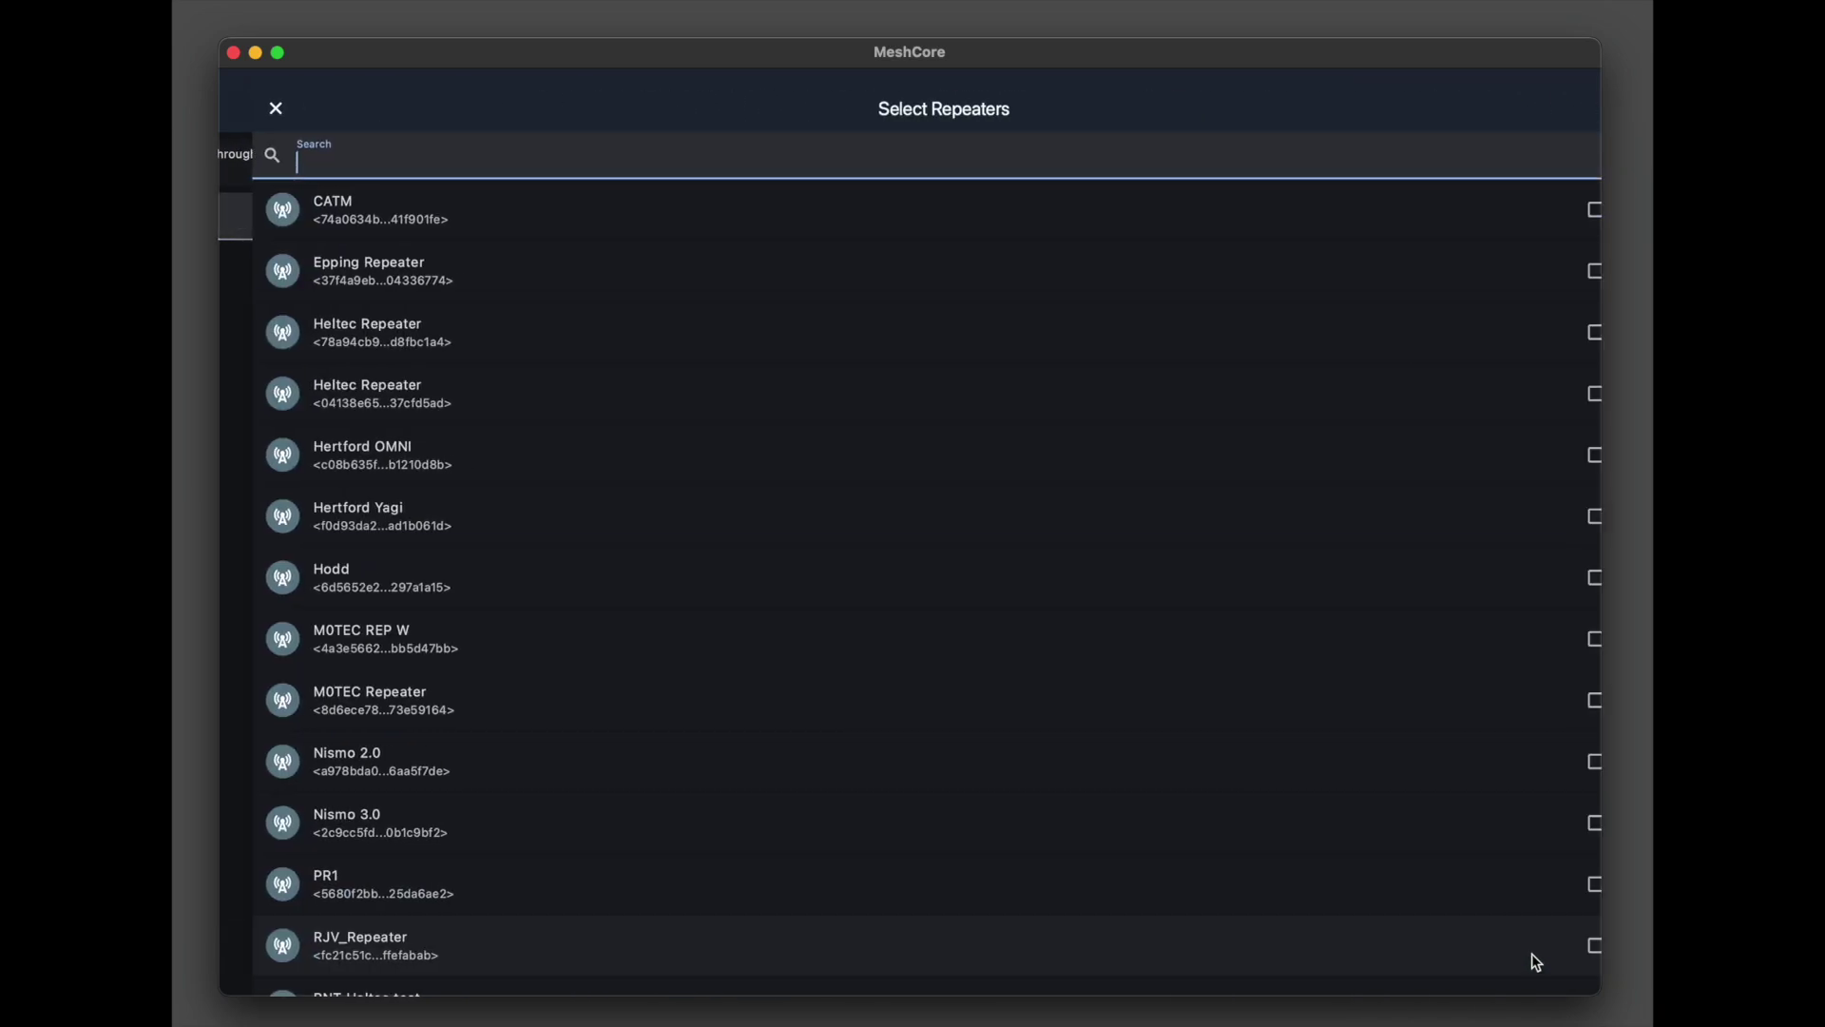
pyautogui.click(420, 524)
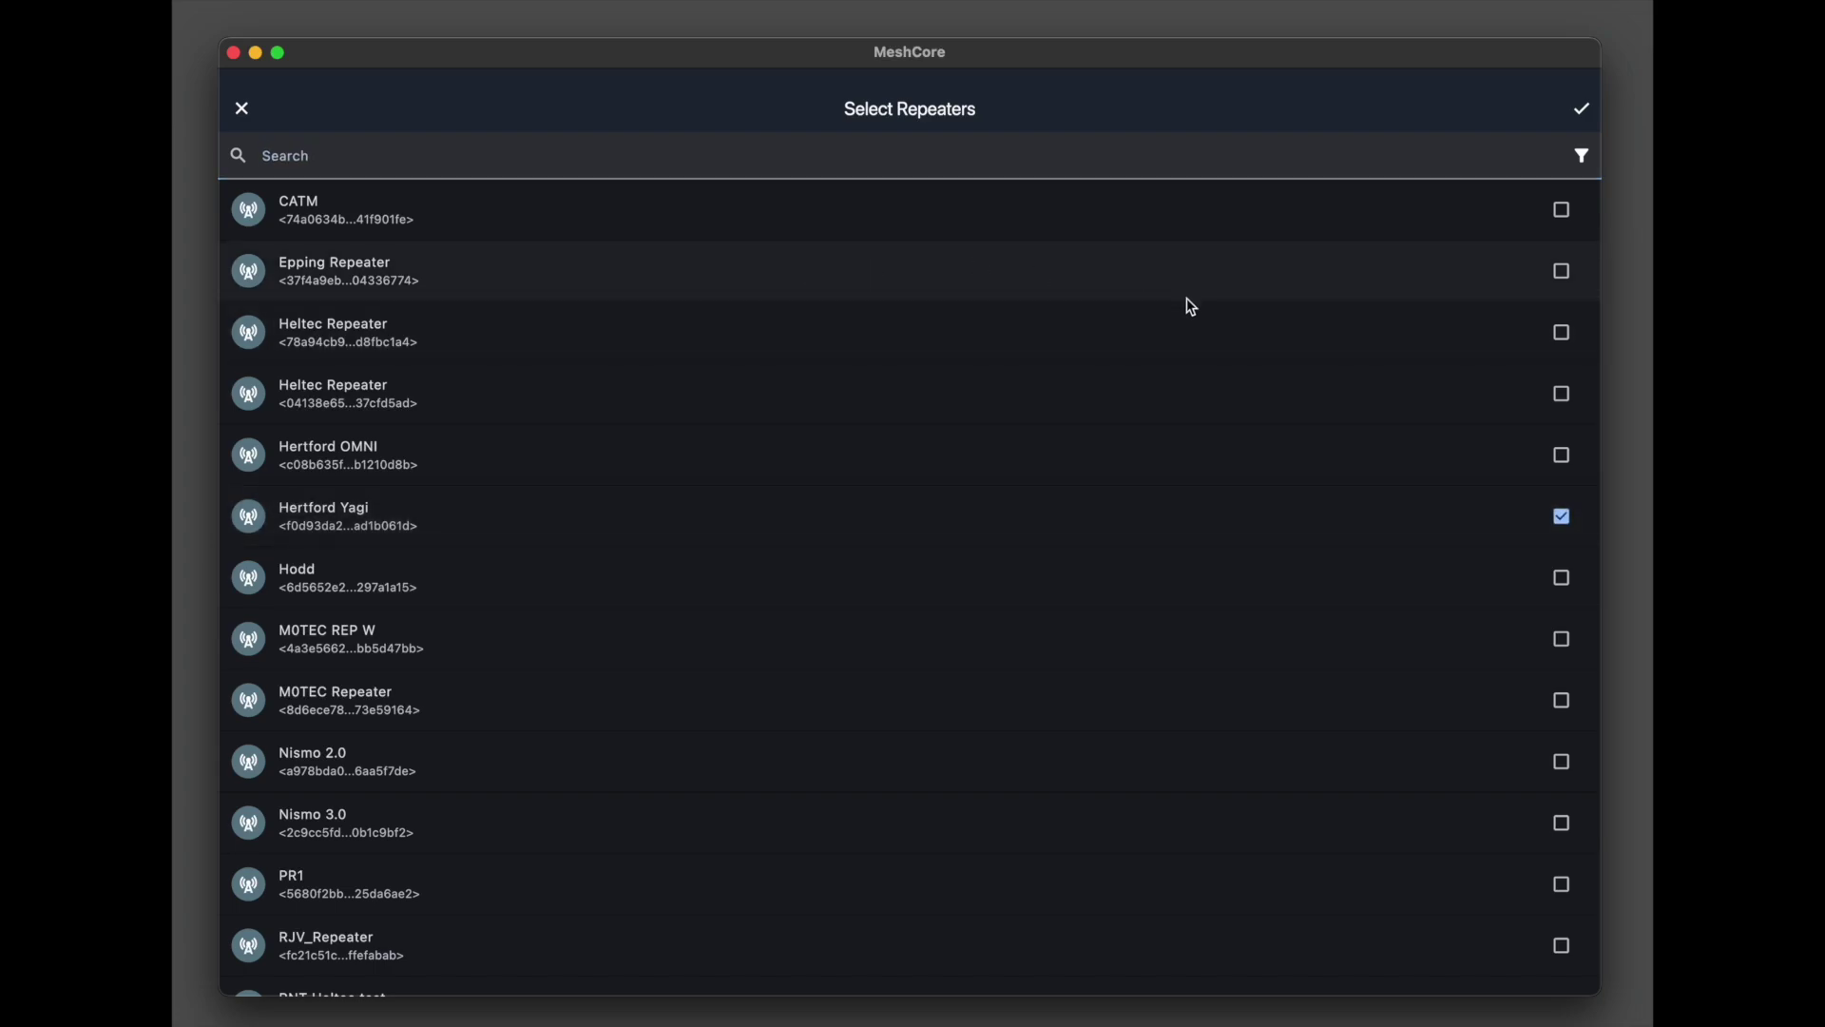
pyautogui.click(1562, 273)
pyautogui.click(1564, 210)
pyautogui.scroll(-2, 1071, 836)
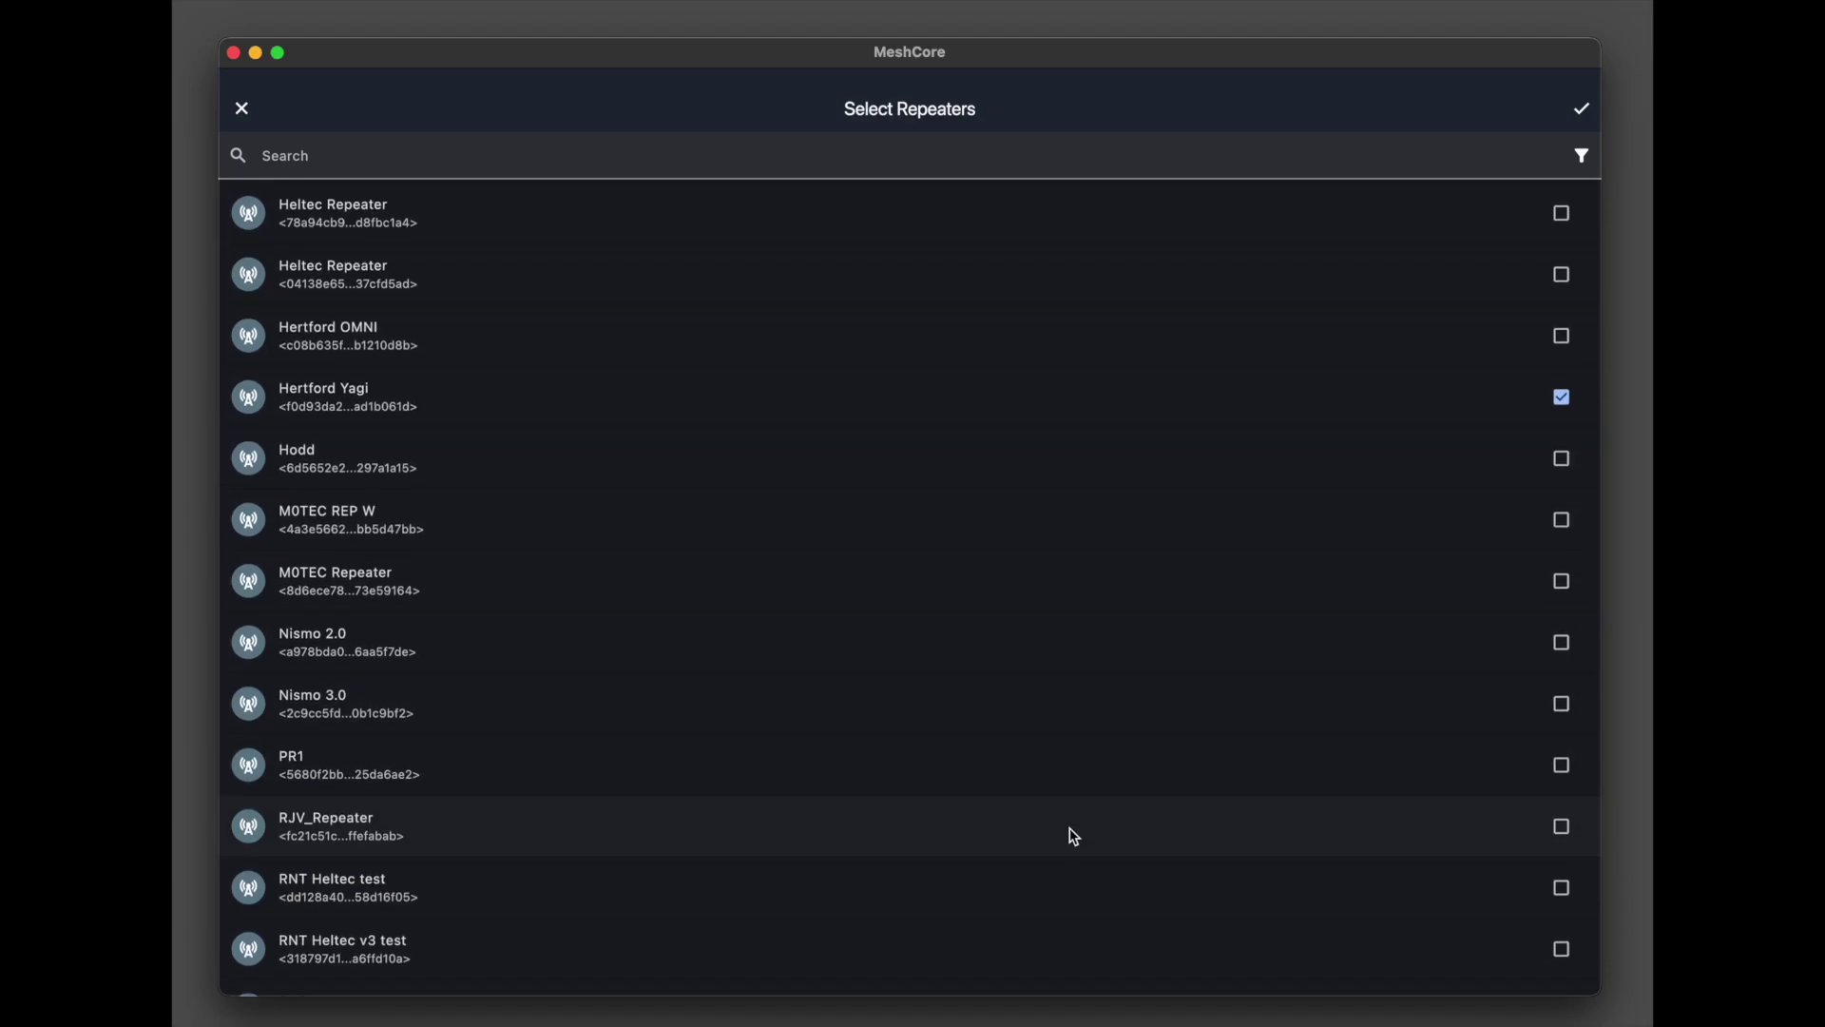
pyautogui.click(1566, 829)
pyautogui.scroll(2, 1365, 838)
# Save the four-hop path, send 'hi rich!' to RJV_Mobile, then go back
pyautogui.click(1582, 110)
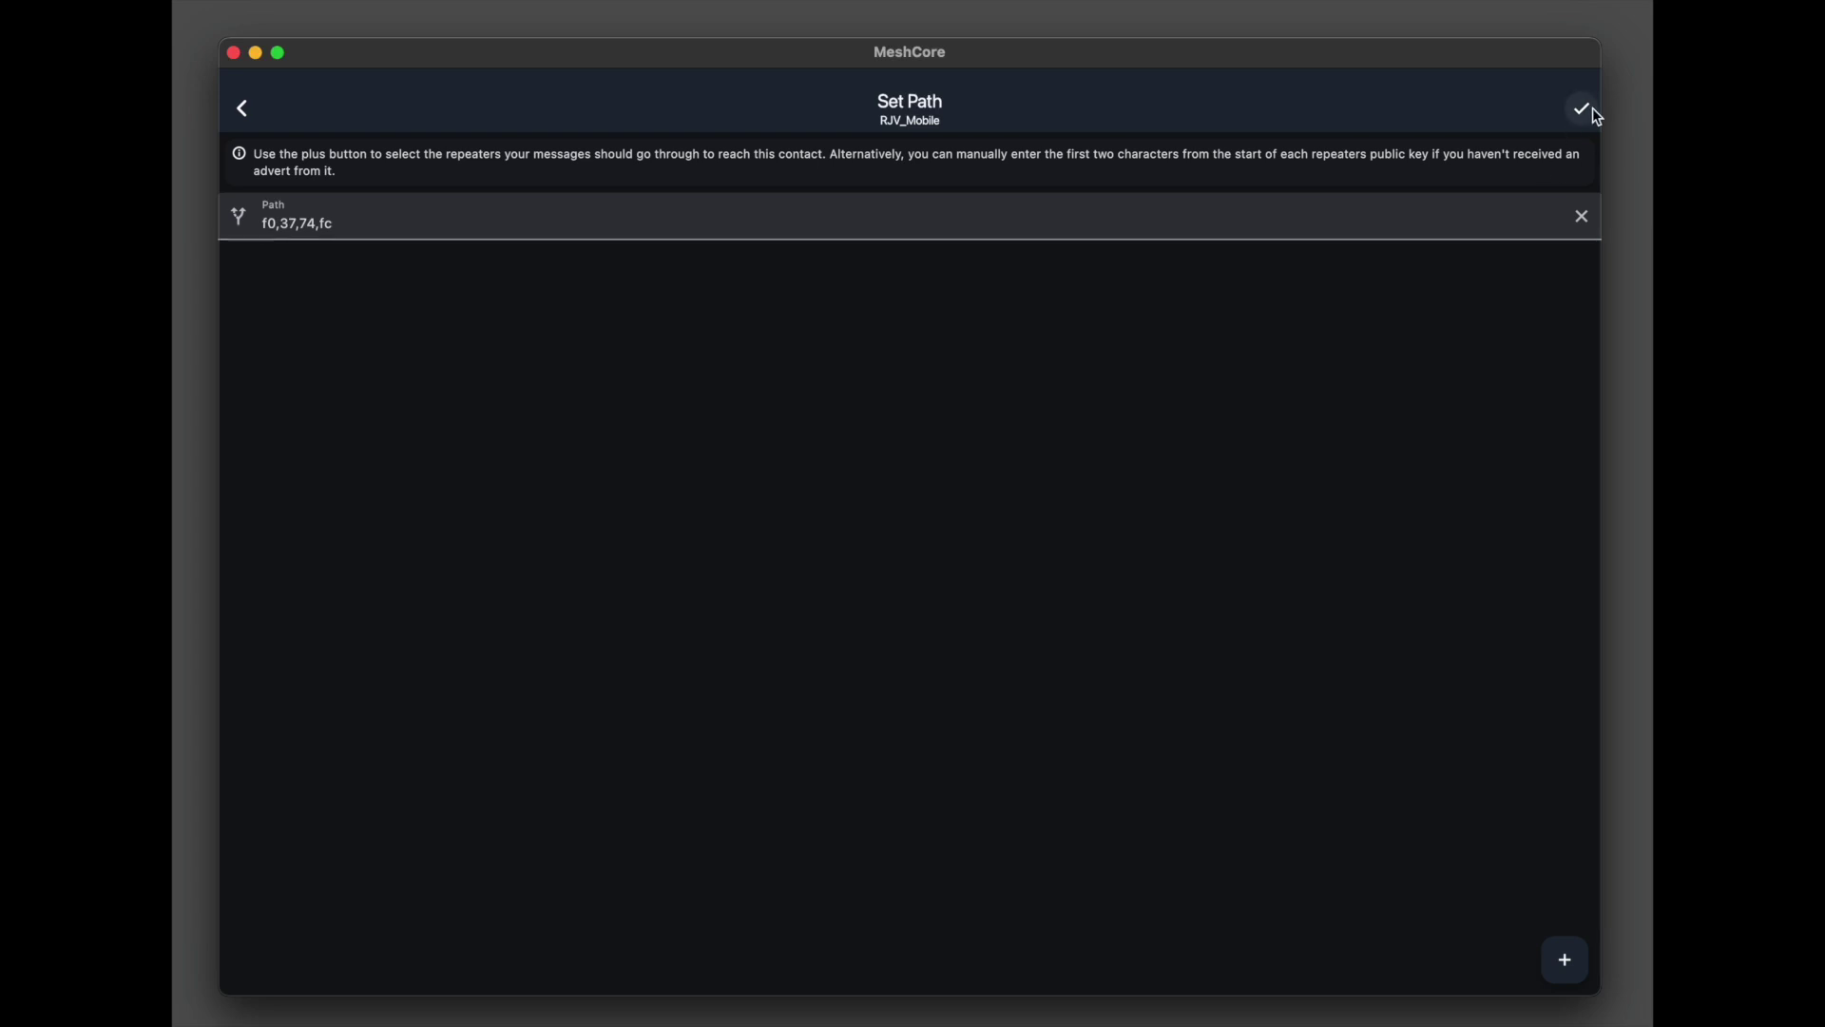
pyautogui.click(1582, 111)
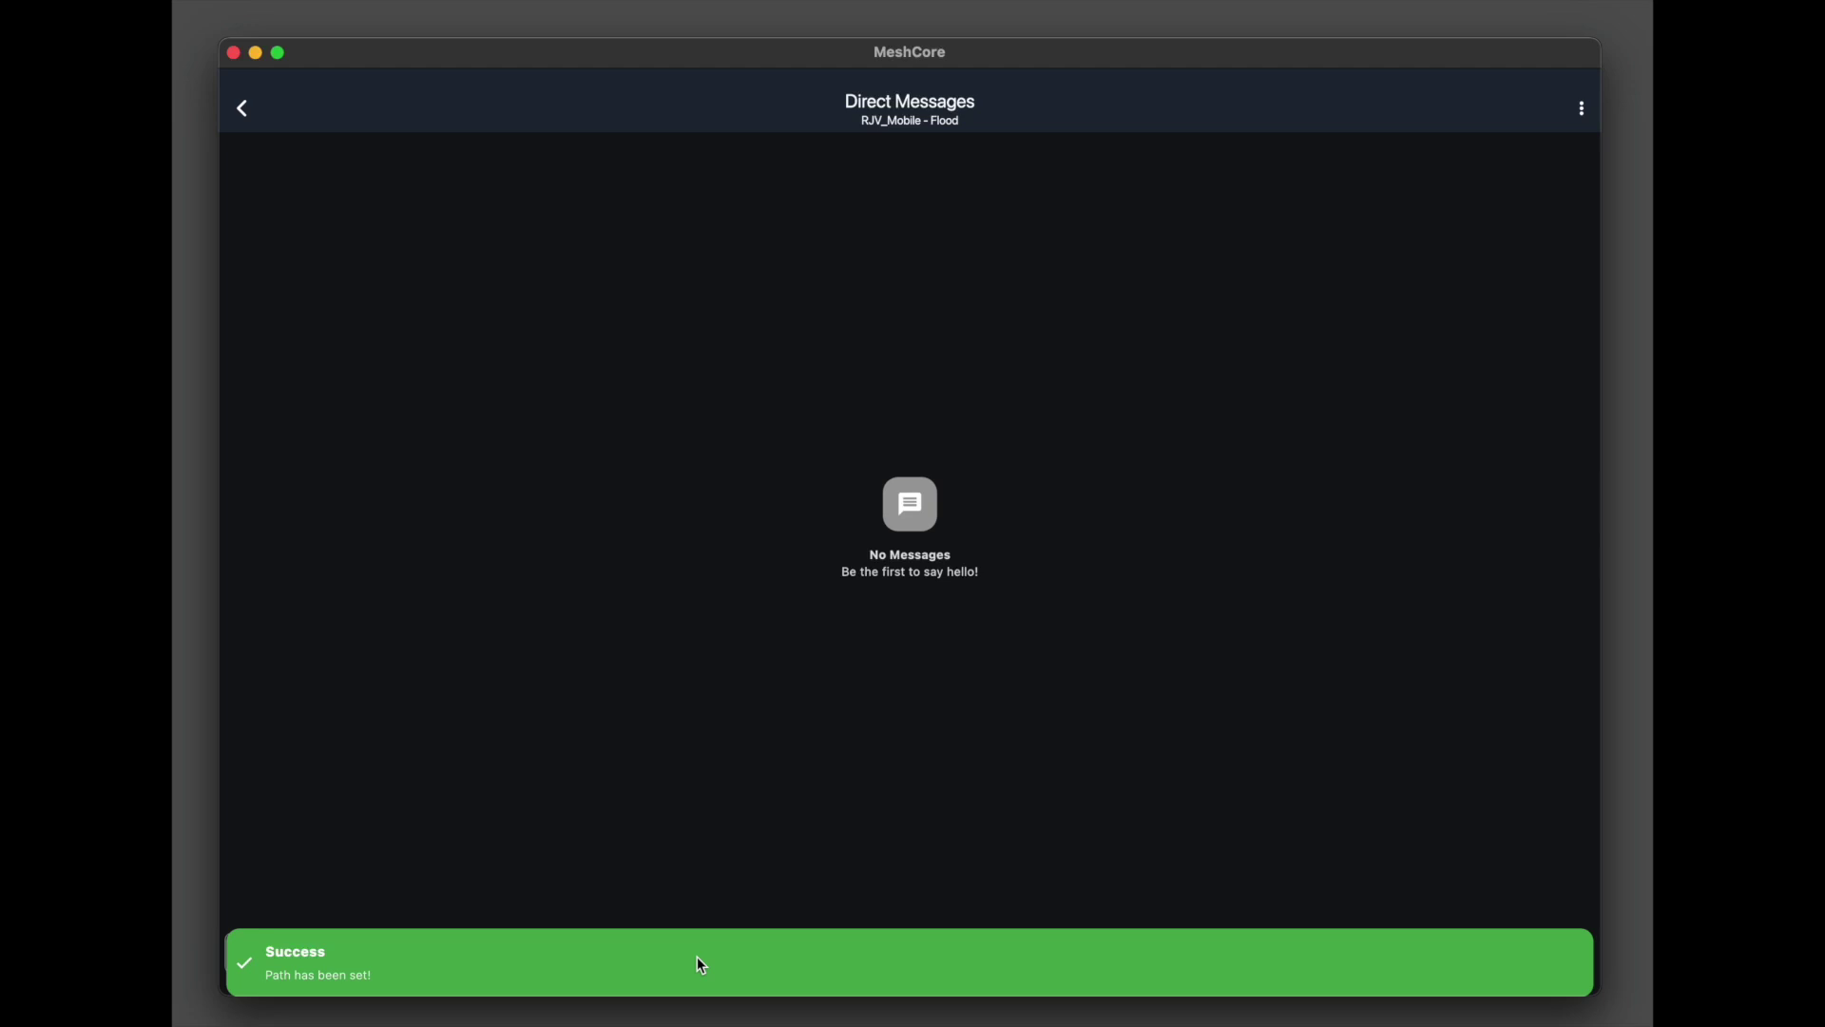
pyautogui.click(698, 958)
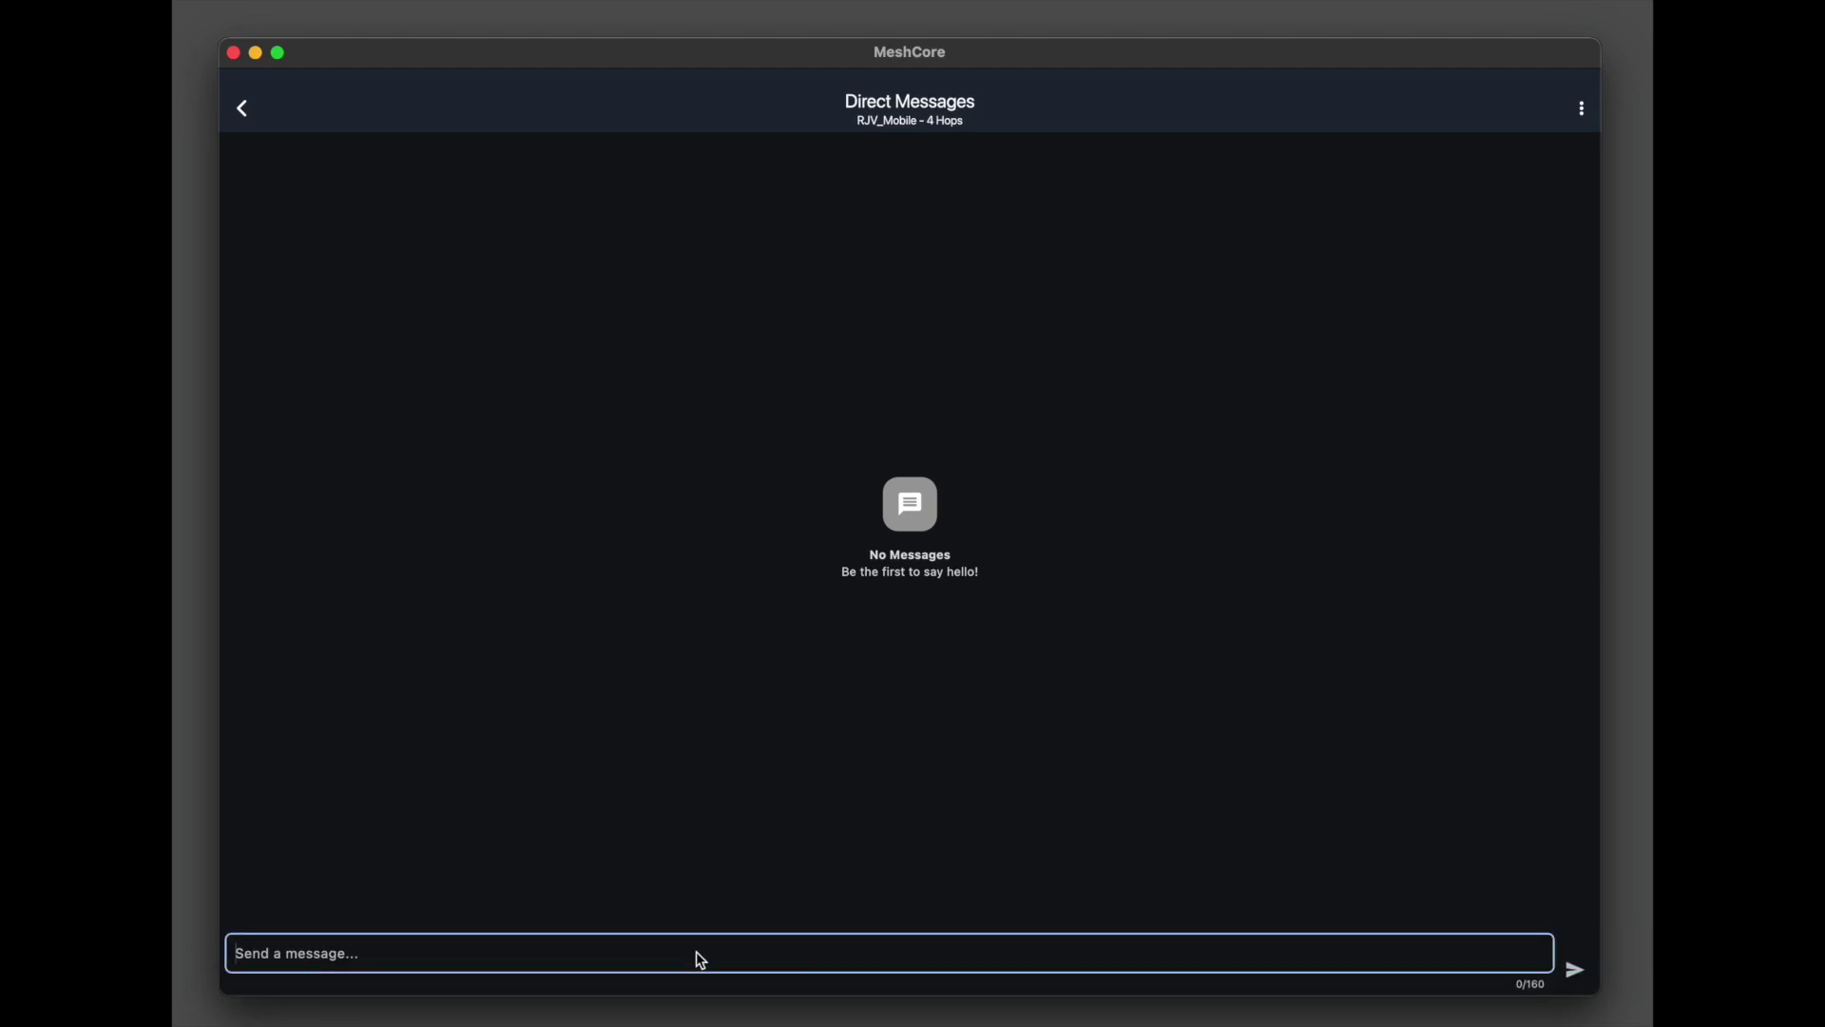
pyautogui.write('hi rich!')
pyautogui.click(1575, 969)
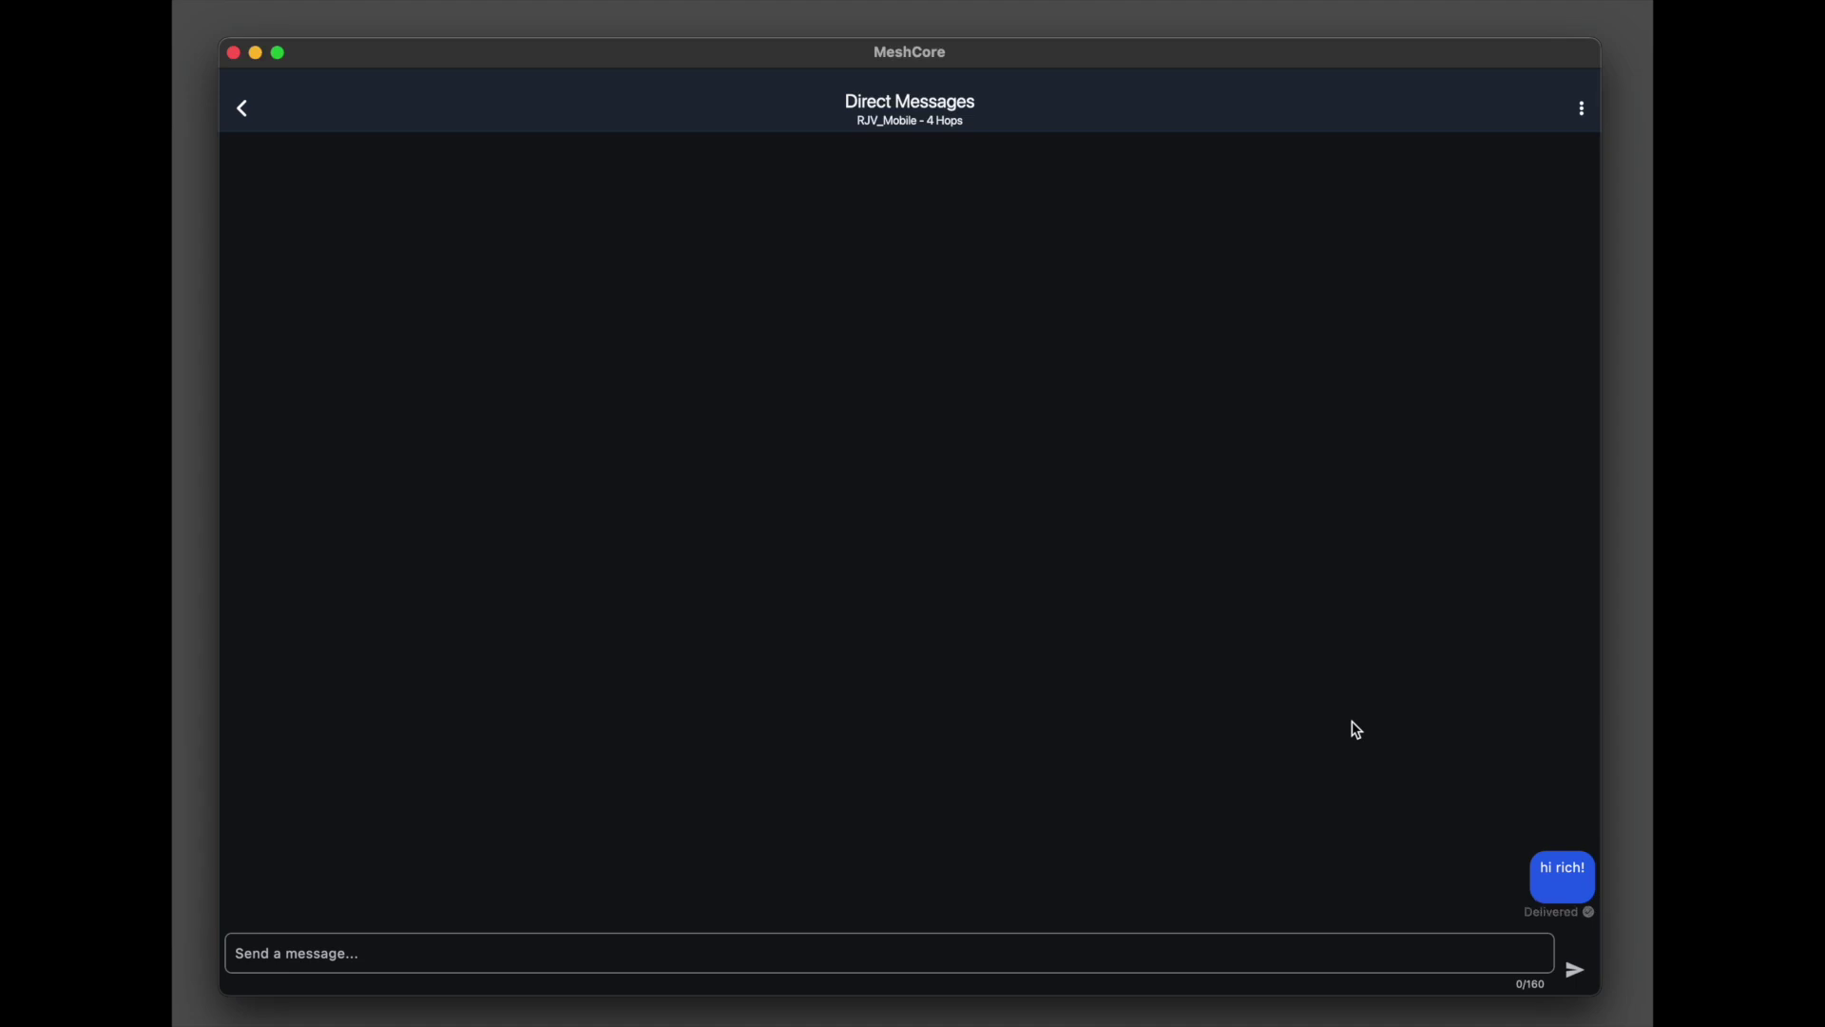
pyautogui.click(242, 112)
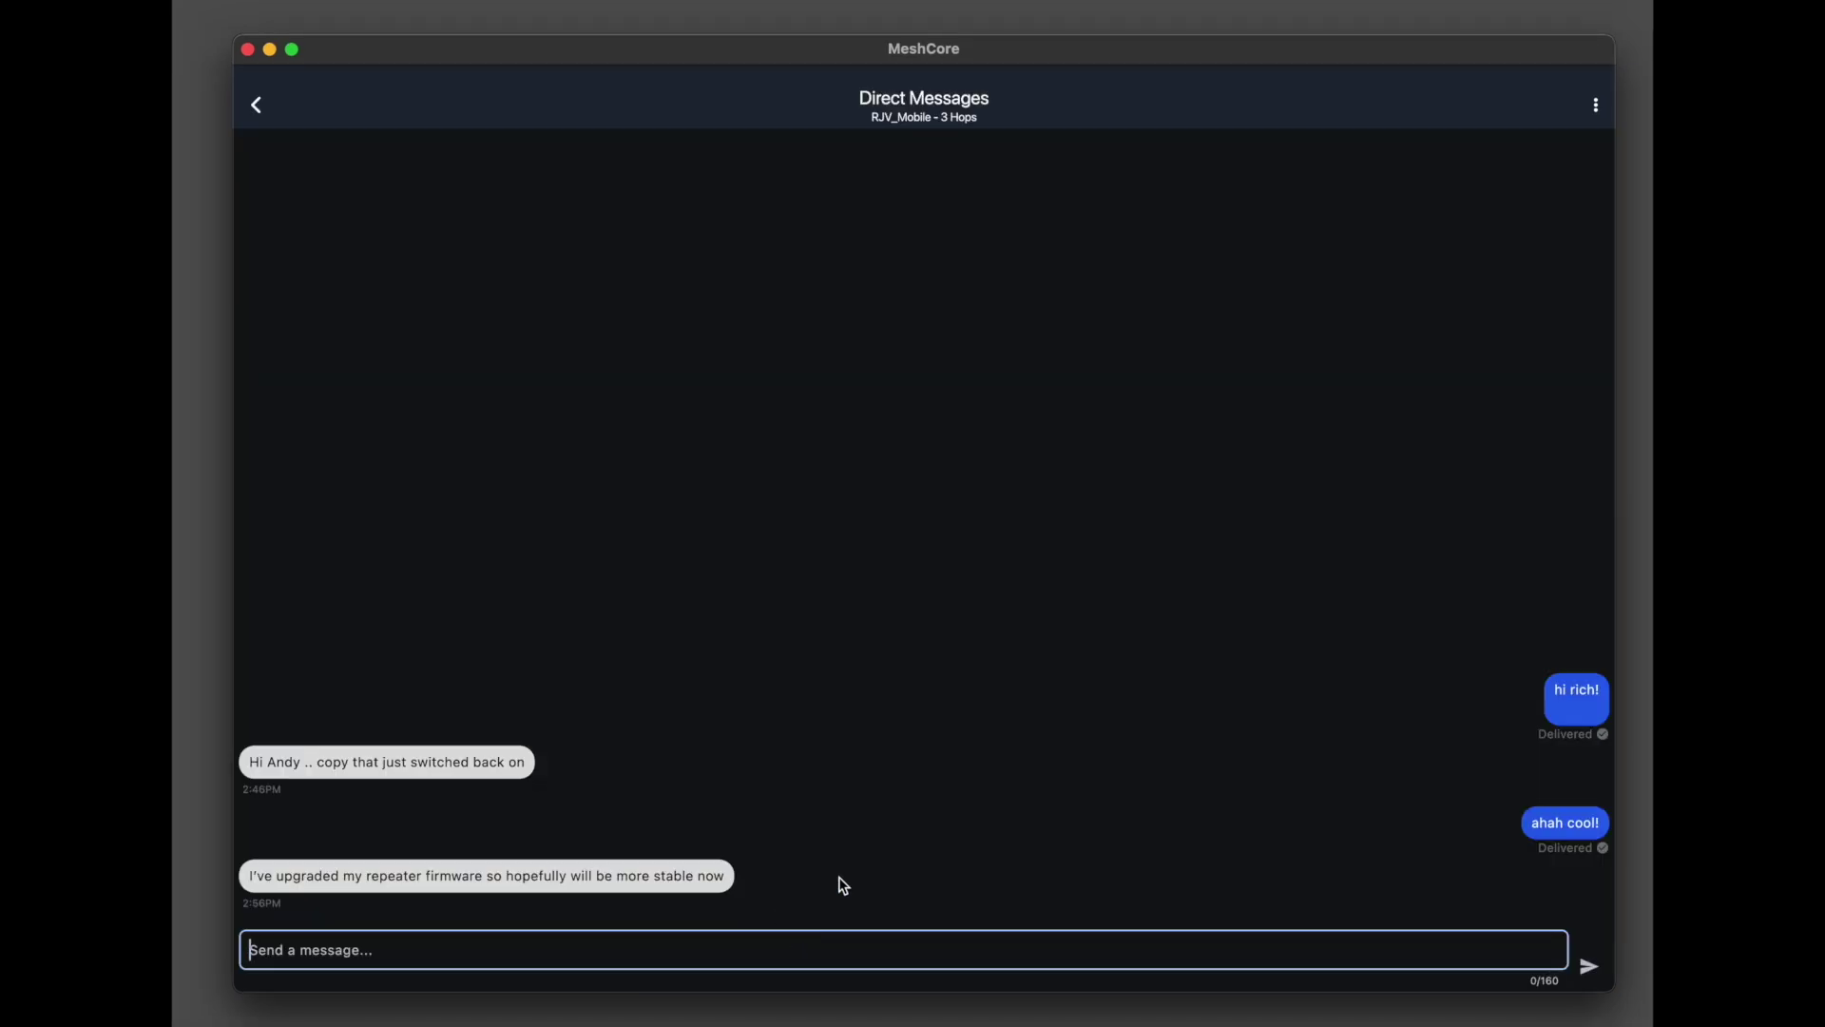
# Type 'ok rich yeah the updated firmaware solves a lot of issues.' into the RJV_Mobile message box
pyautogui.click(625, 950)
pyautogui.write('ok rich ')
pyautogui.write('yeah the up')
pyautogui.write('dated firma')
pyautogui.write('ware')
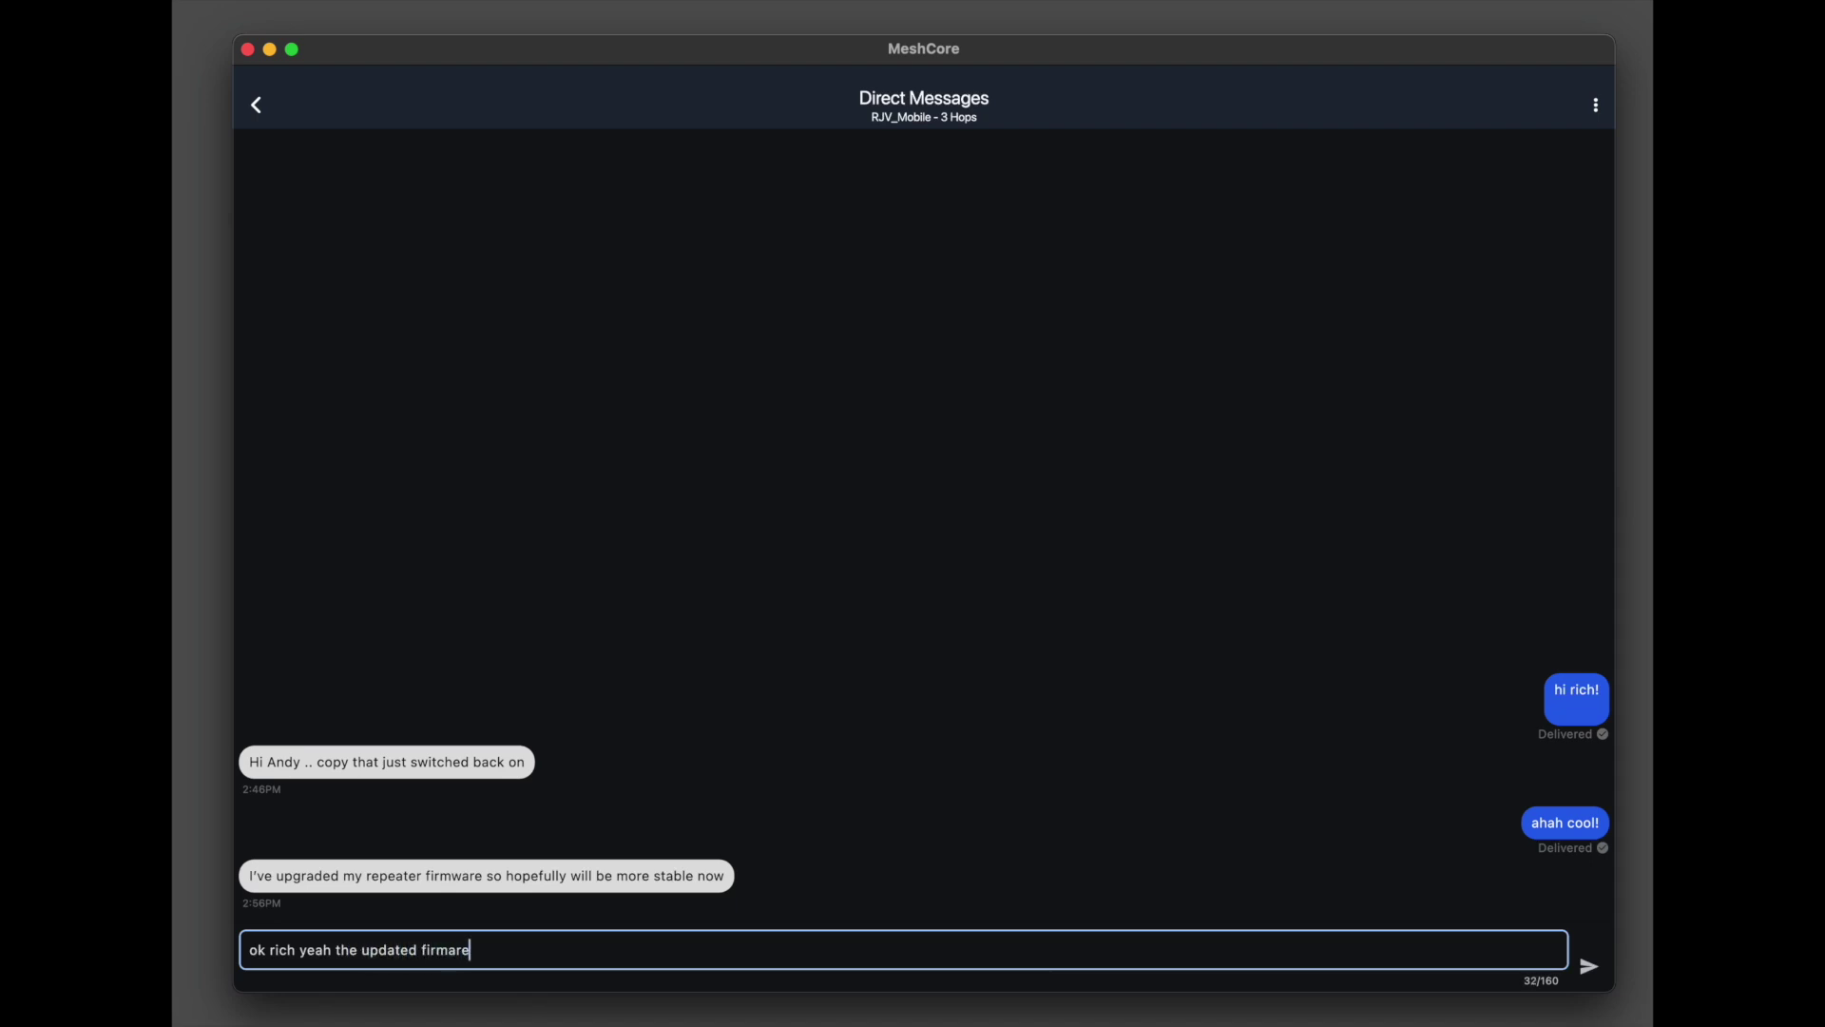
pyautogui.write(' solves a lot of issues.')
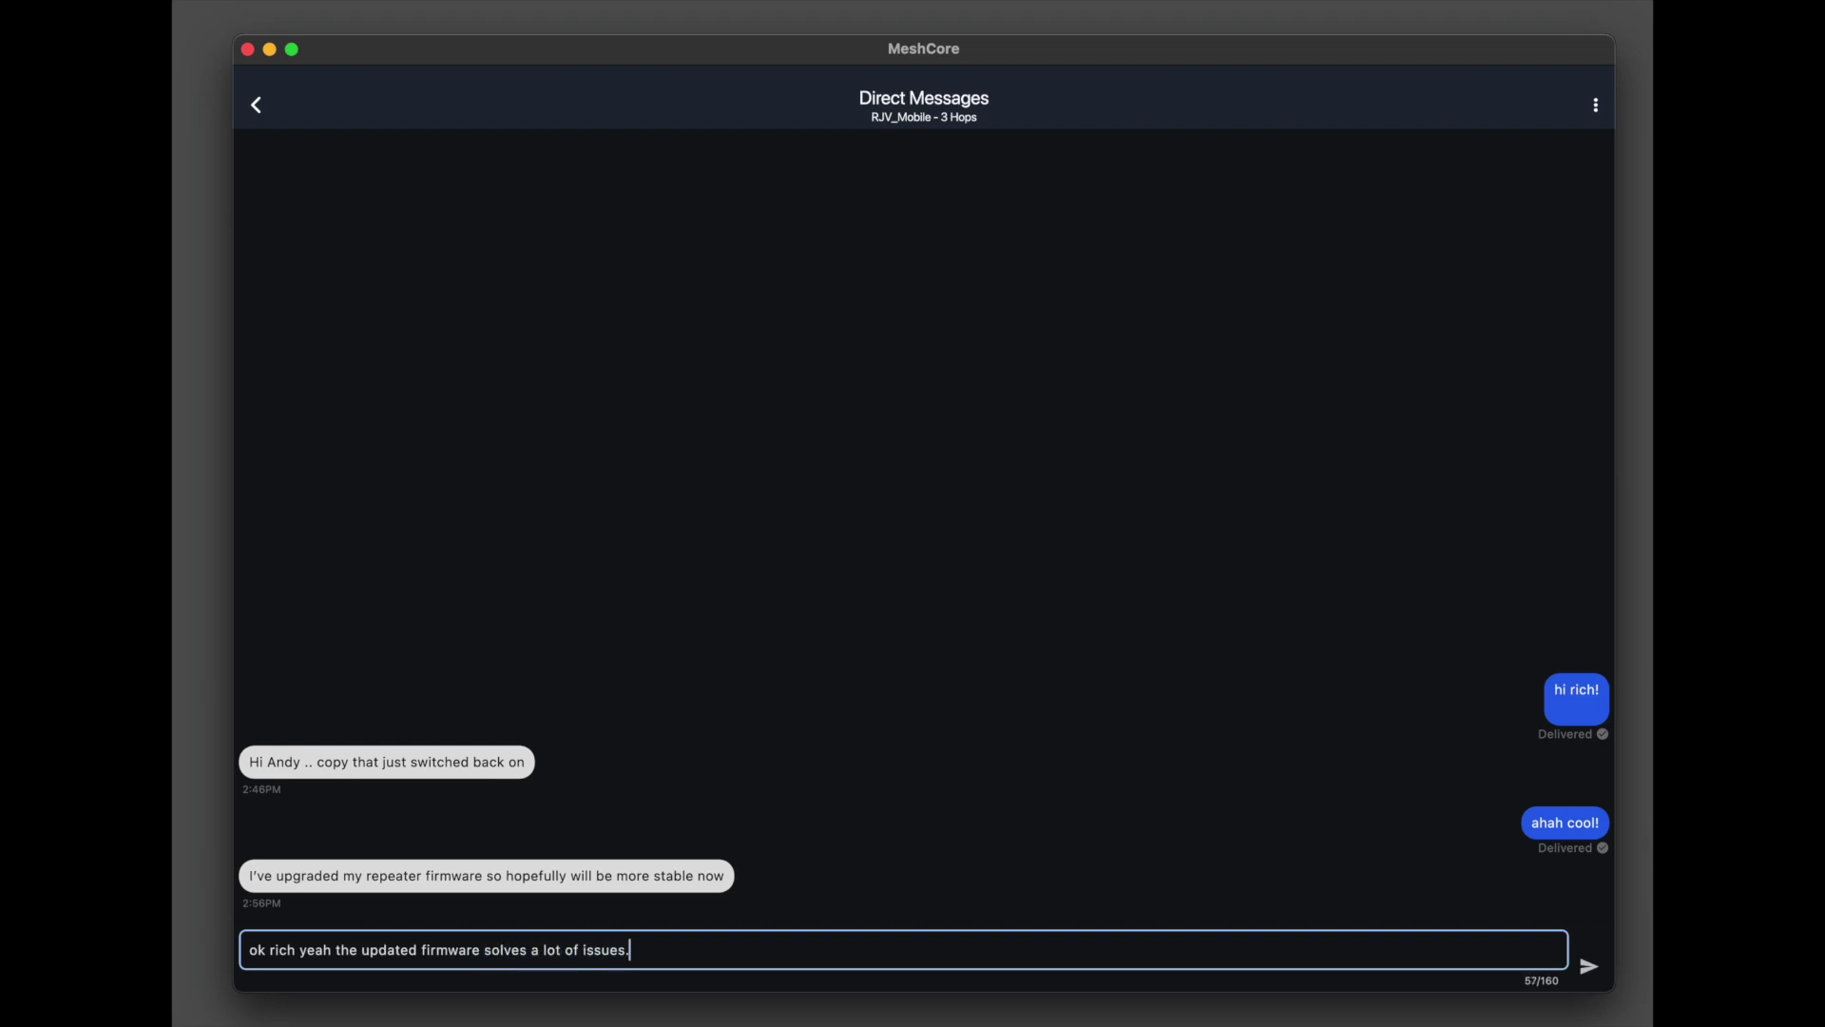
# Send the updated-firmware reply to RJV_Mobile
pyautogui.click(1590, 968)
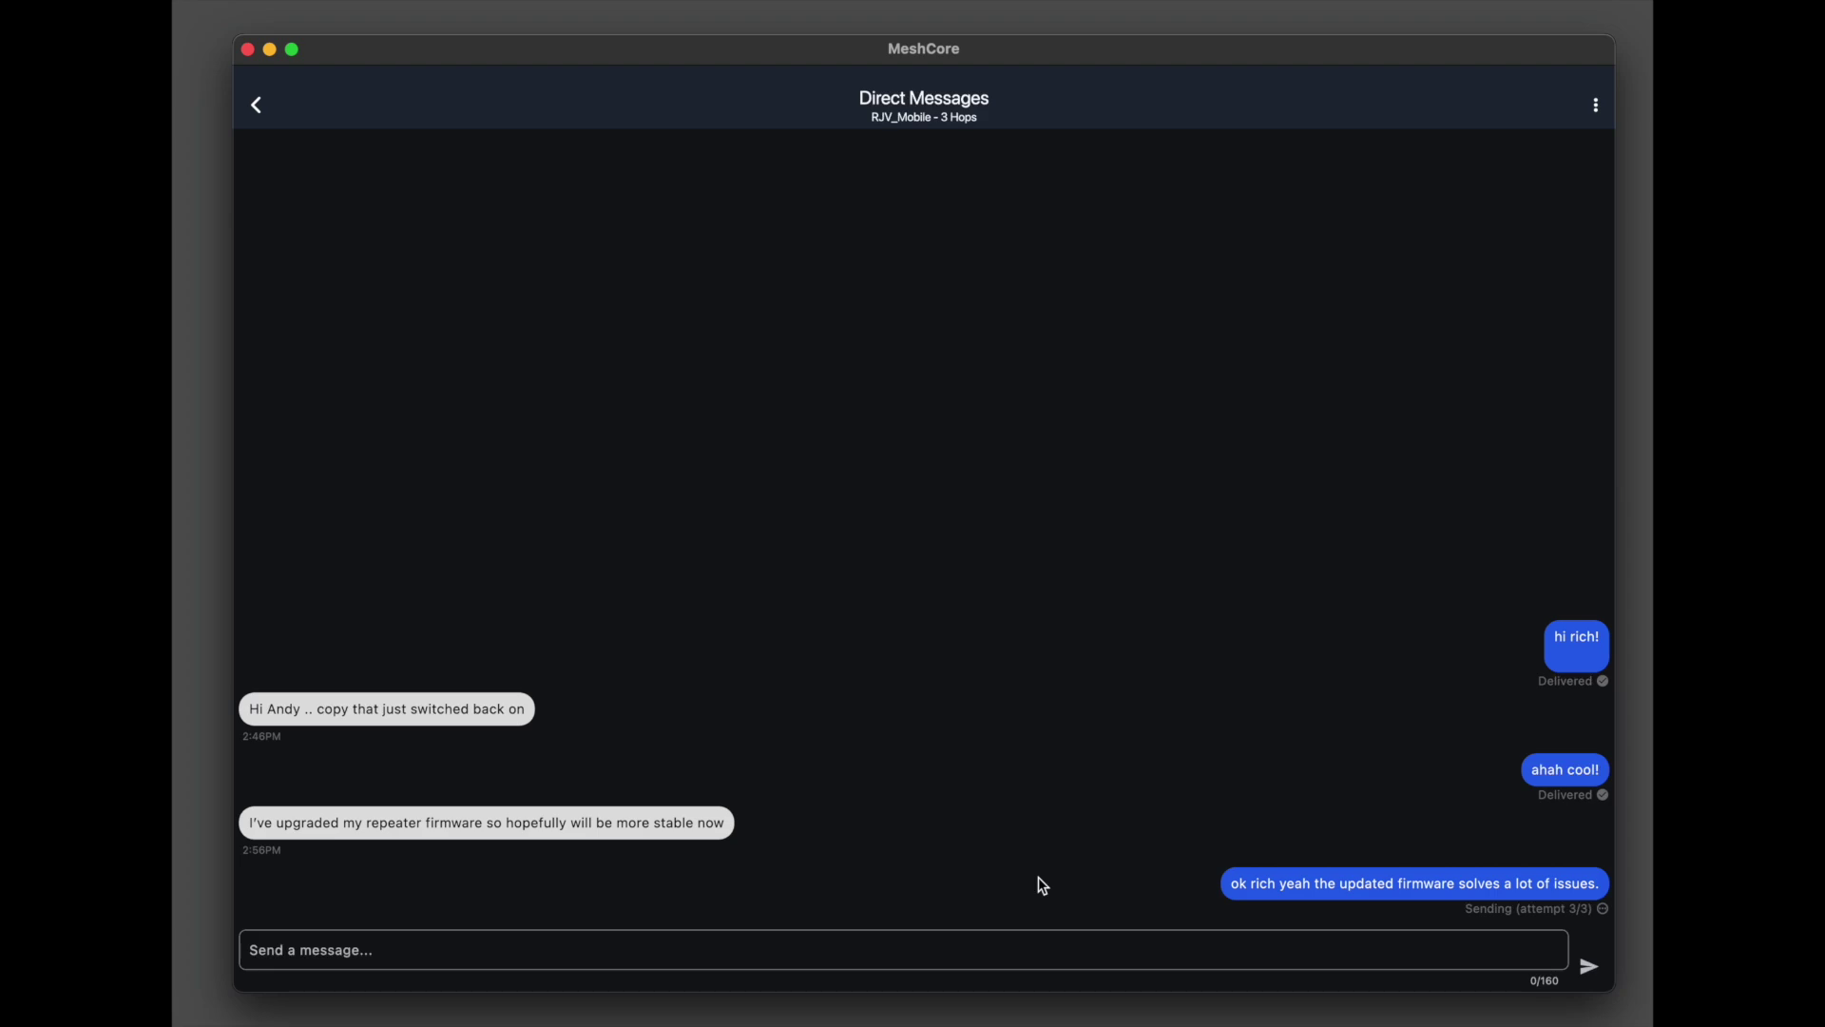
# Retry sending the failed firmware reply, then reopen and leave RJV_Mobile's chat for Contacts
pyautogui.click(1359, 884)
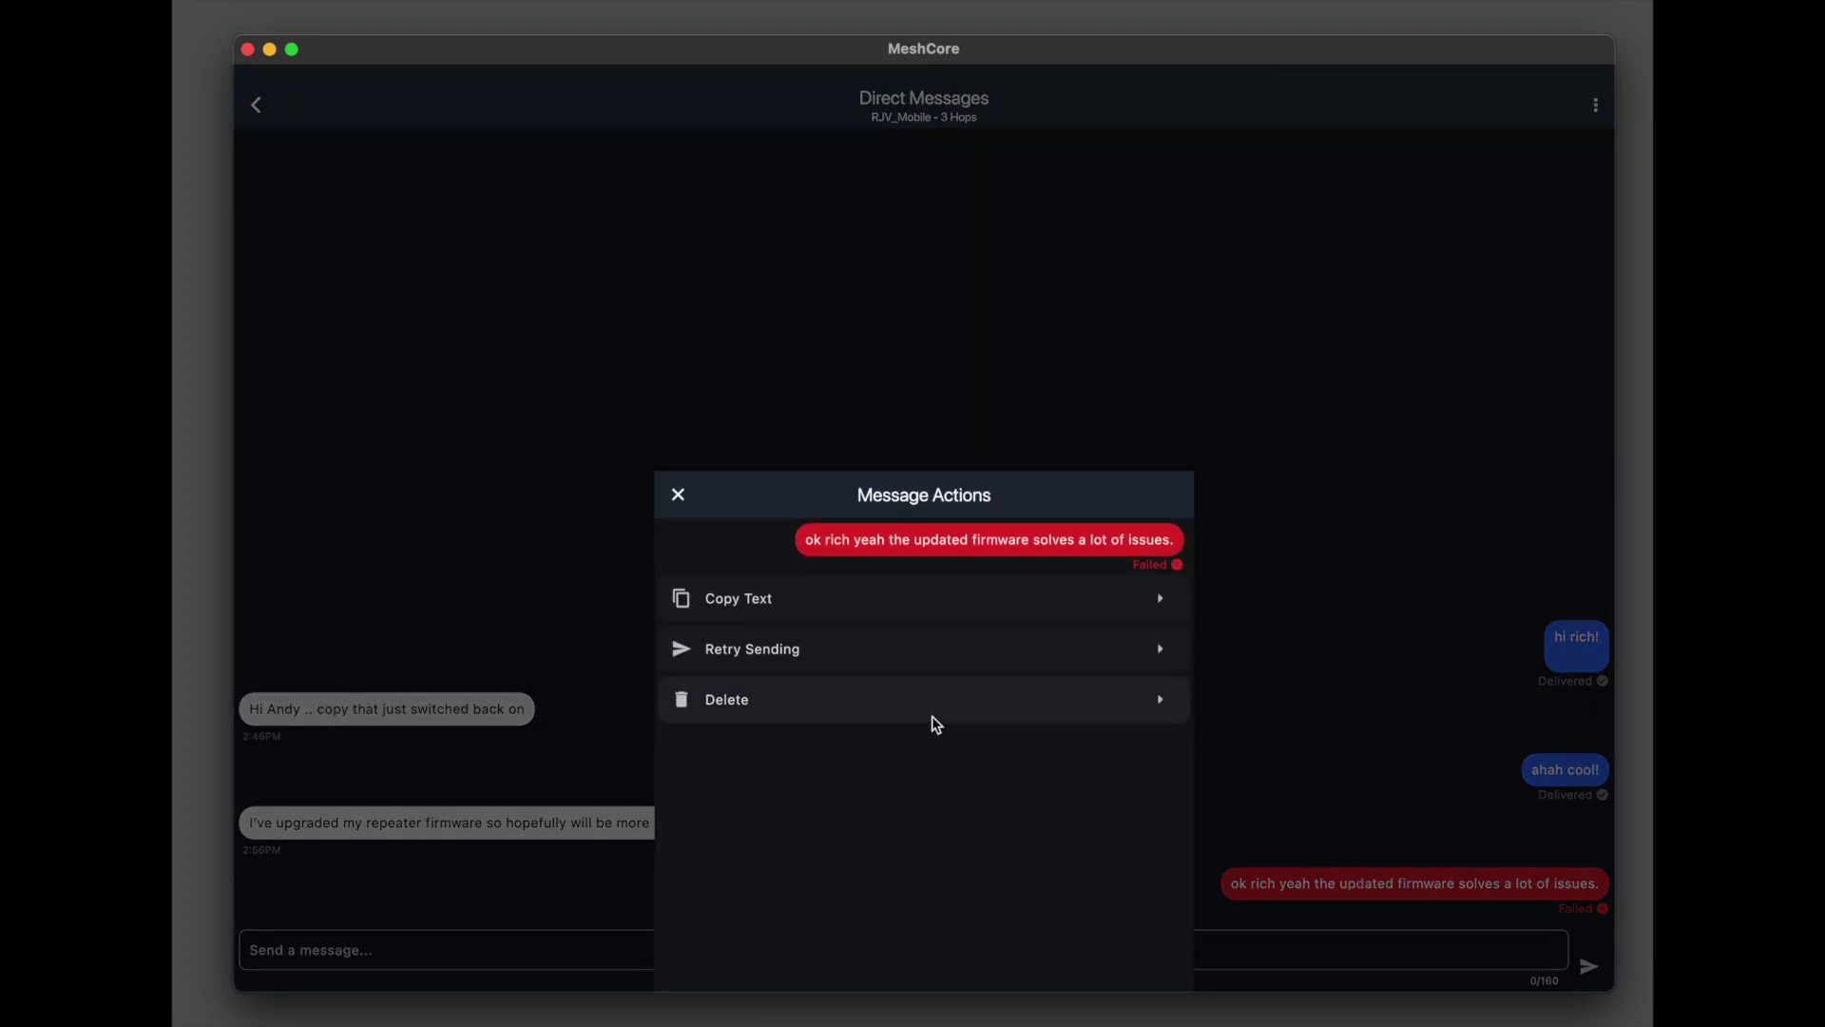
pyautogui.click(867, 654)
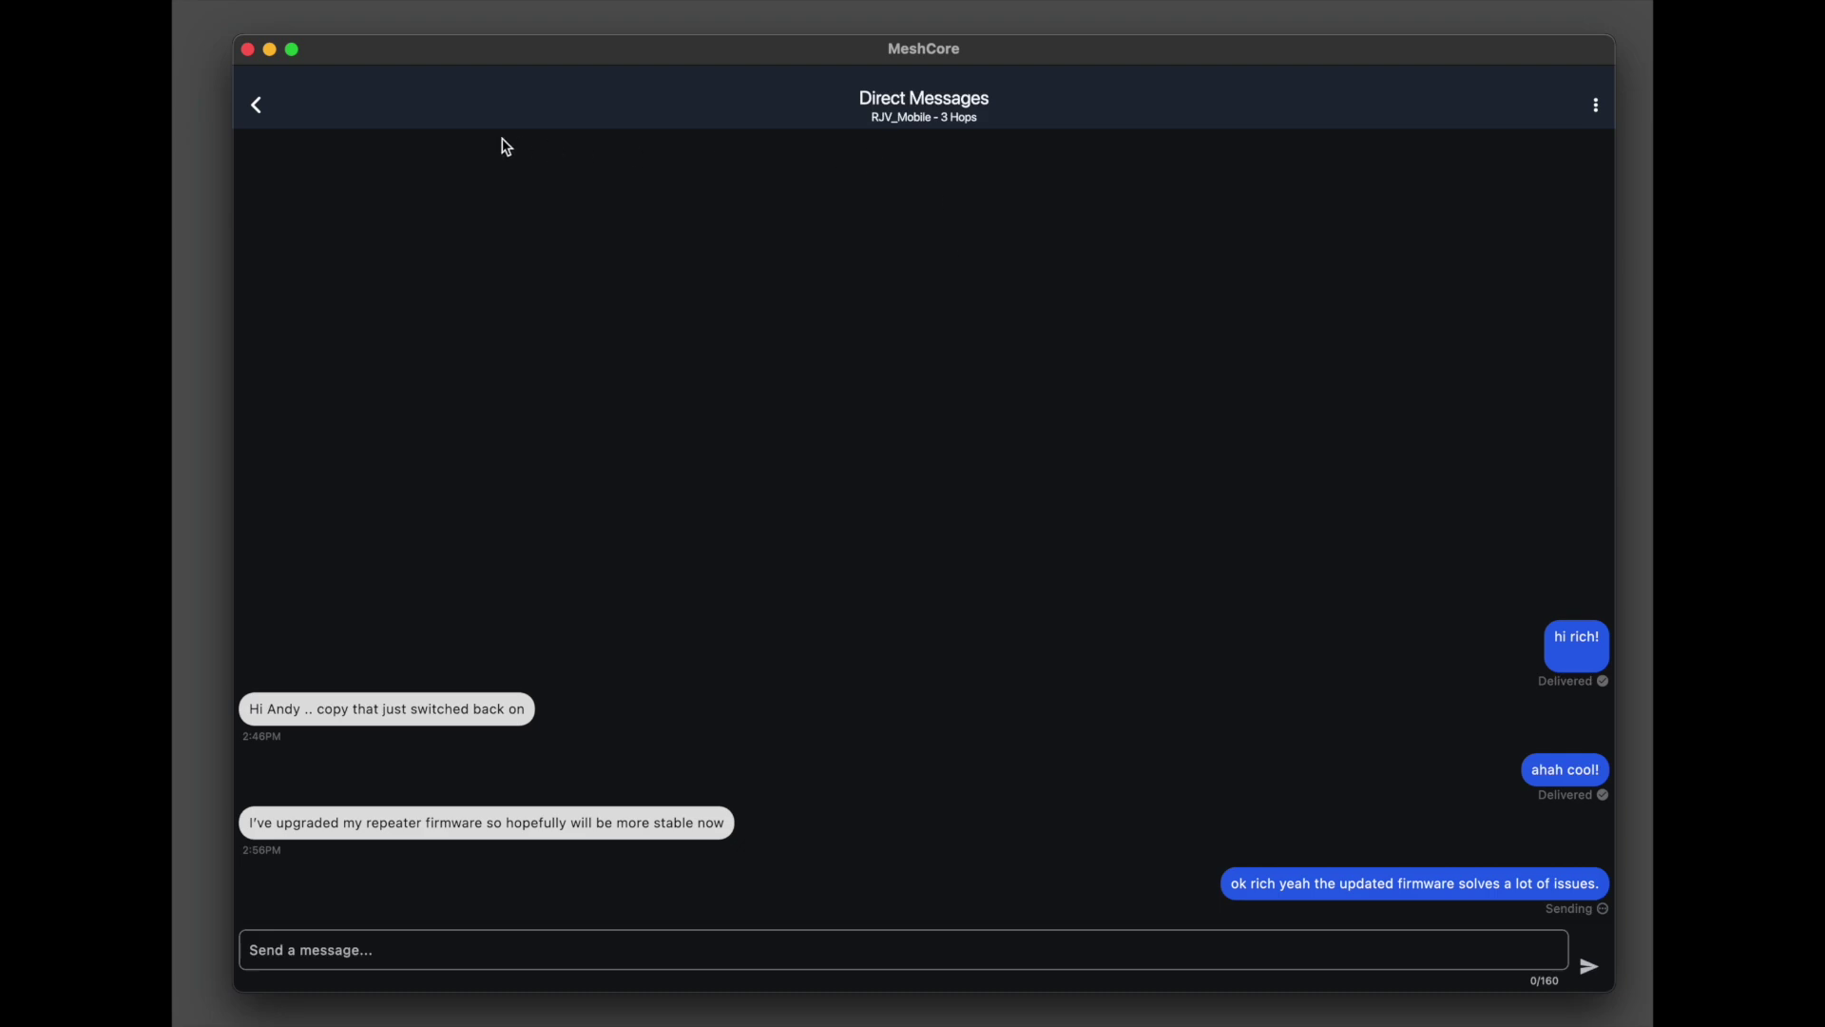
pyautogui.click(256, 104)
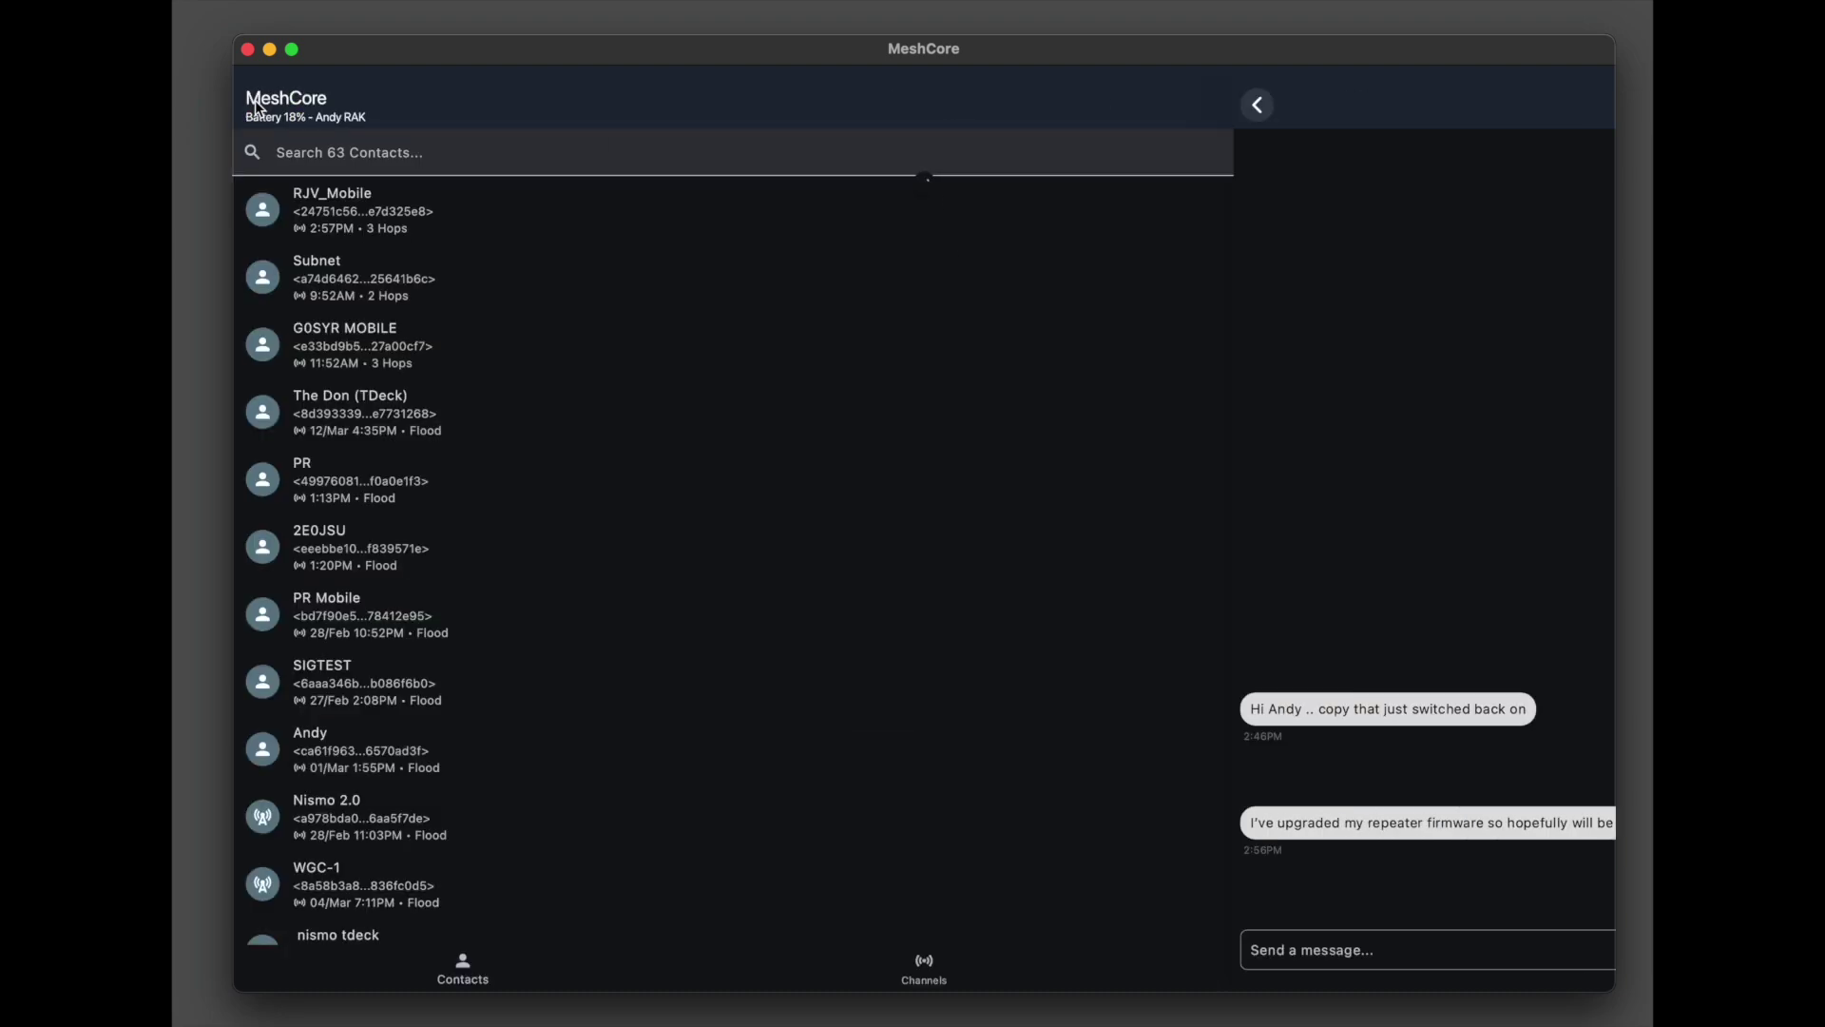
pyautogui.click(589, 204)
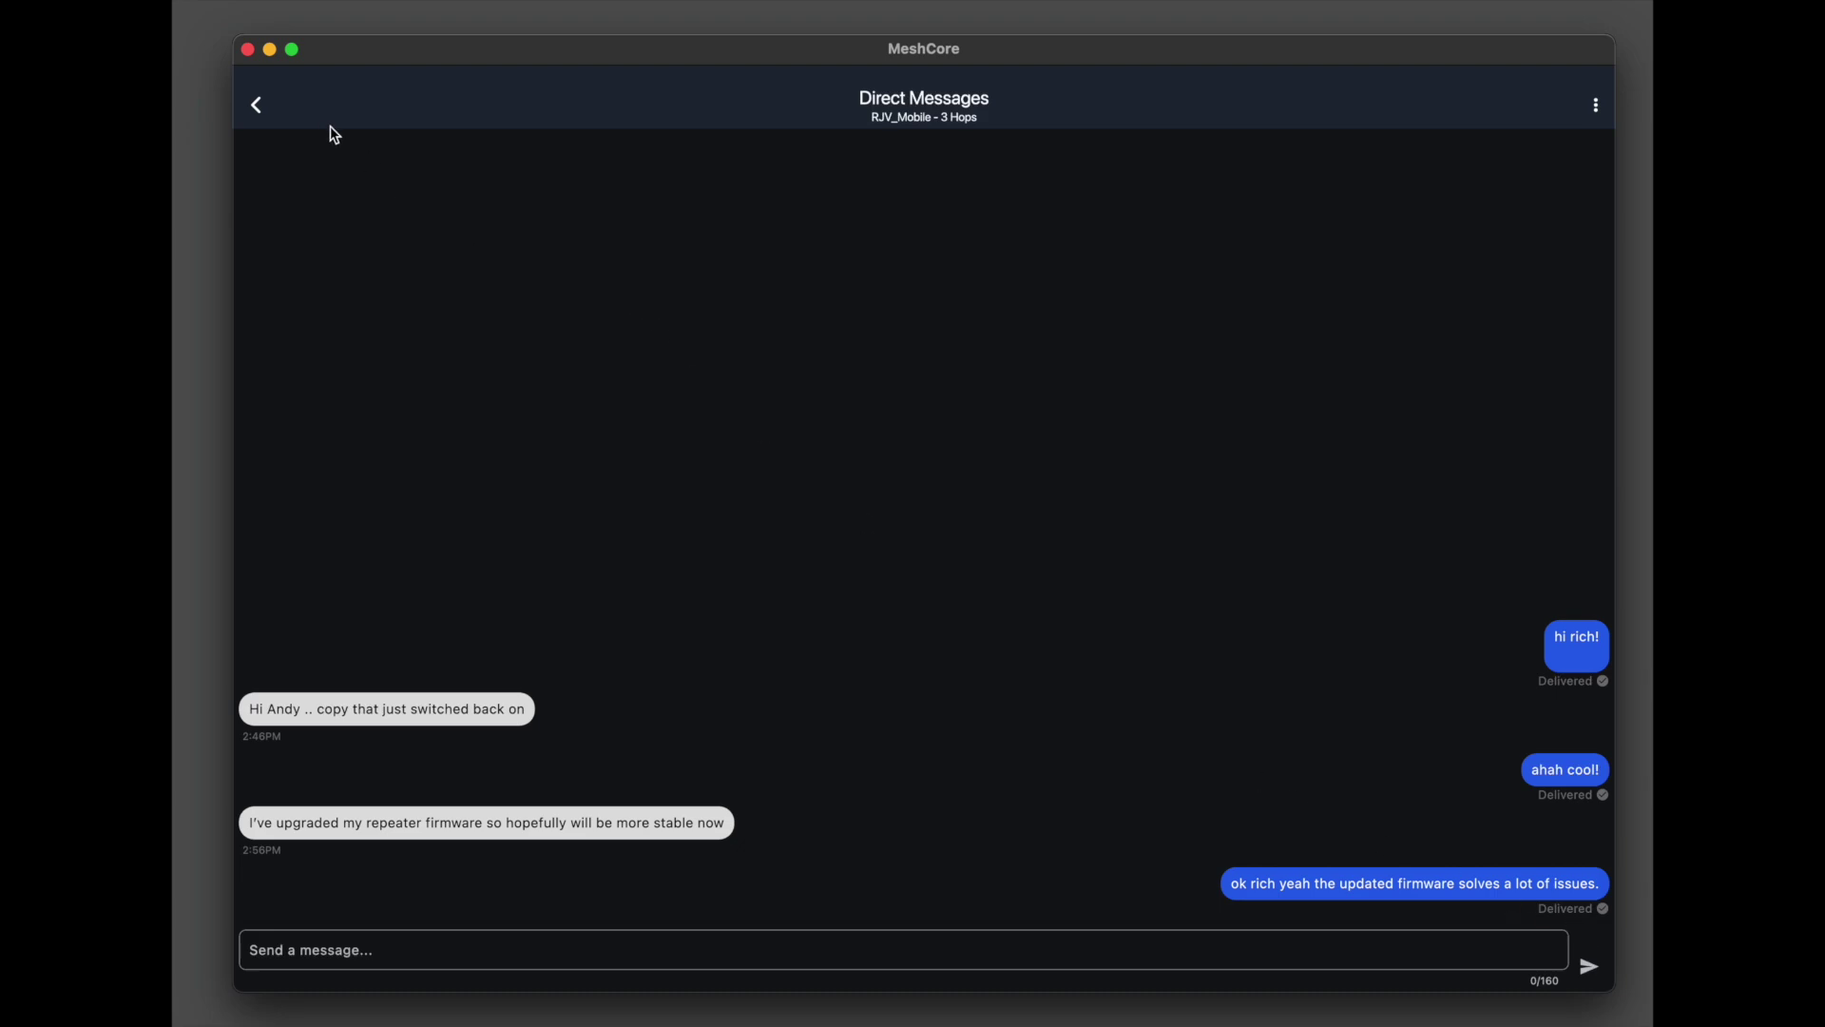
pyautogui.click(259, 102)
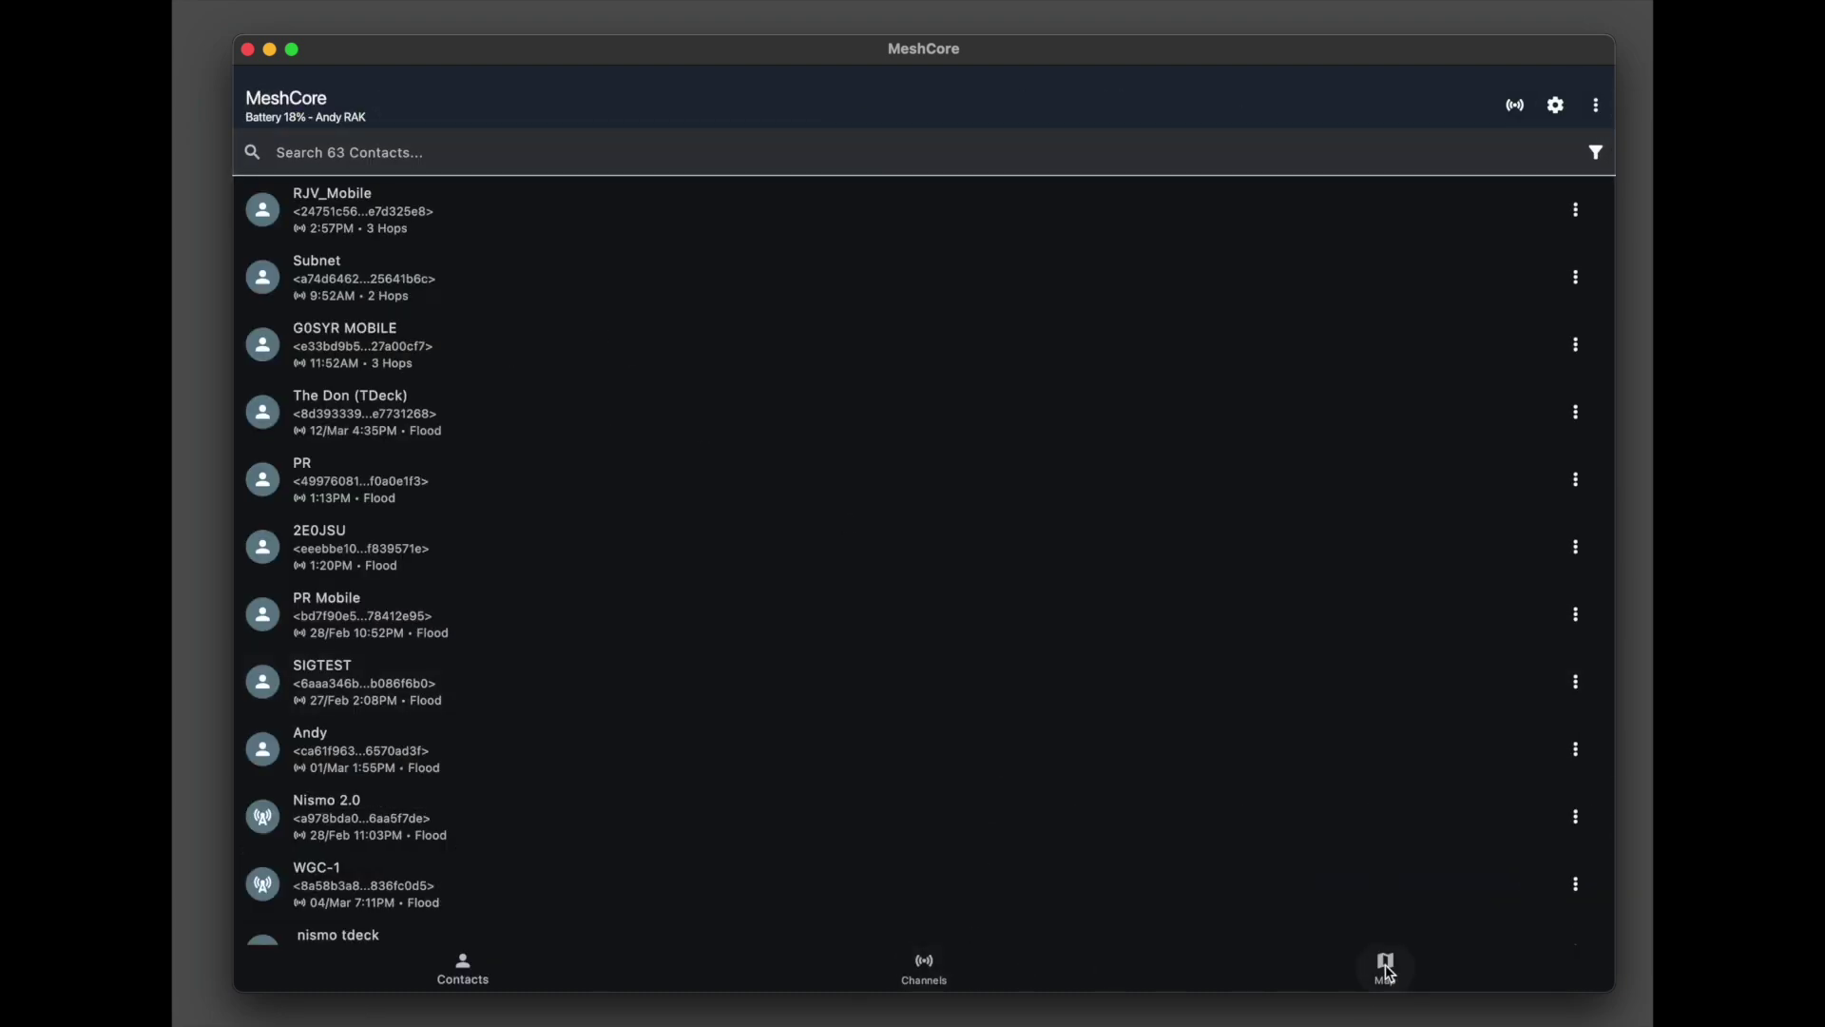
# Confirm Message Settings has Auto Retry on and Auto Reset Path off, then reopen RJV_Mobile's chat
pyautogui.click(1557, 103)
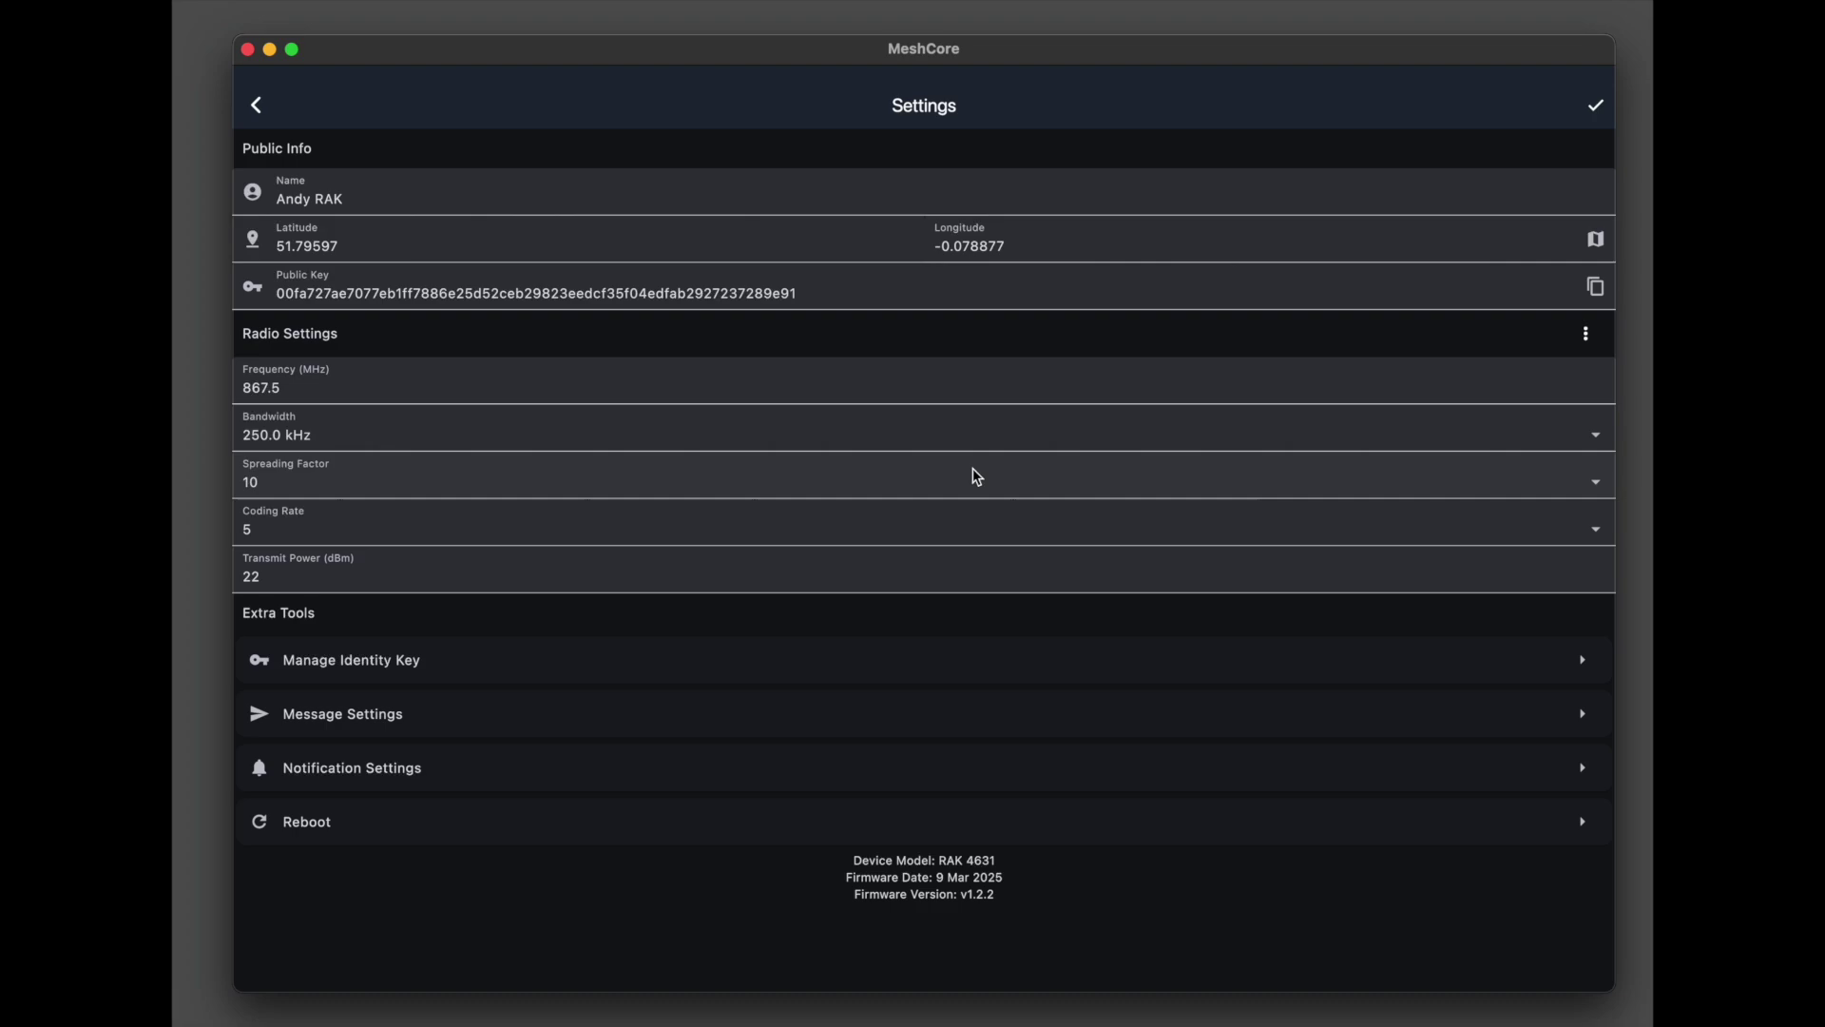
pyautogui.click(618, 727)
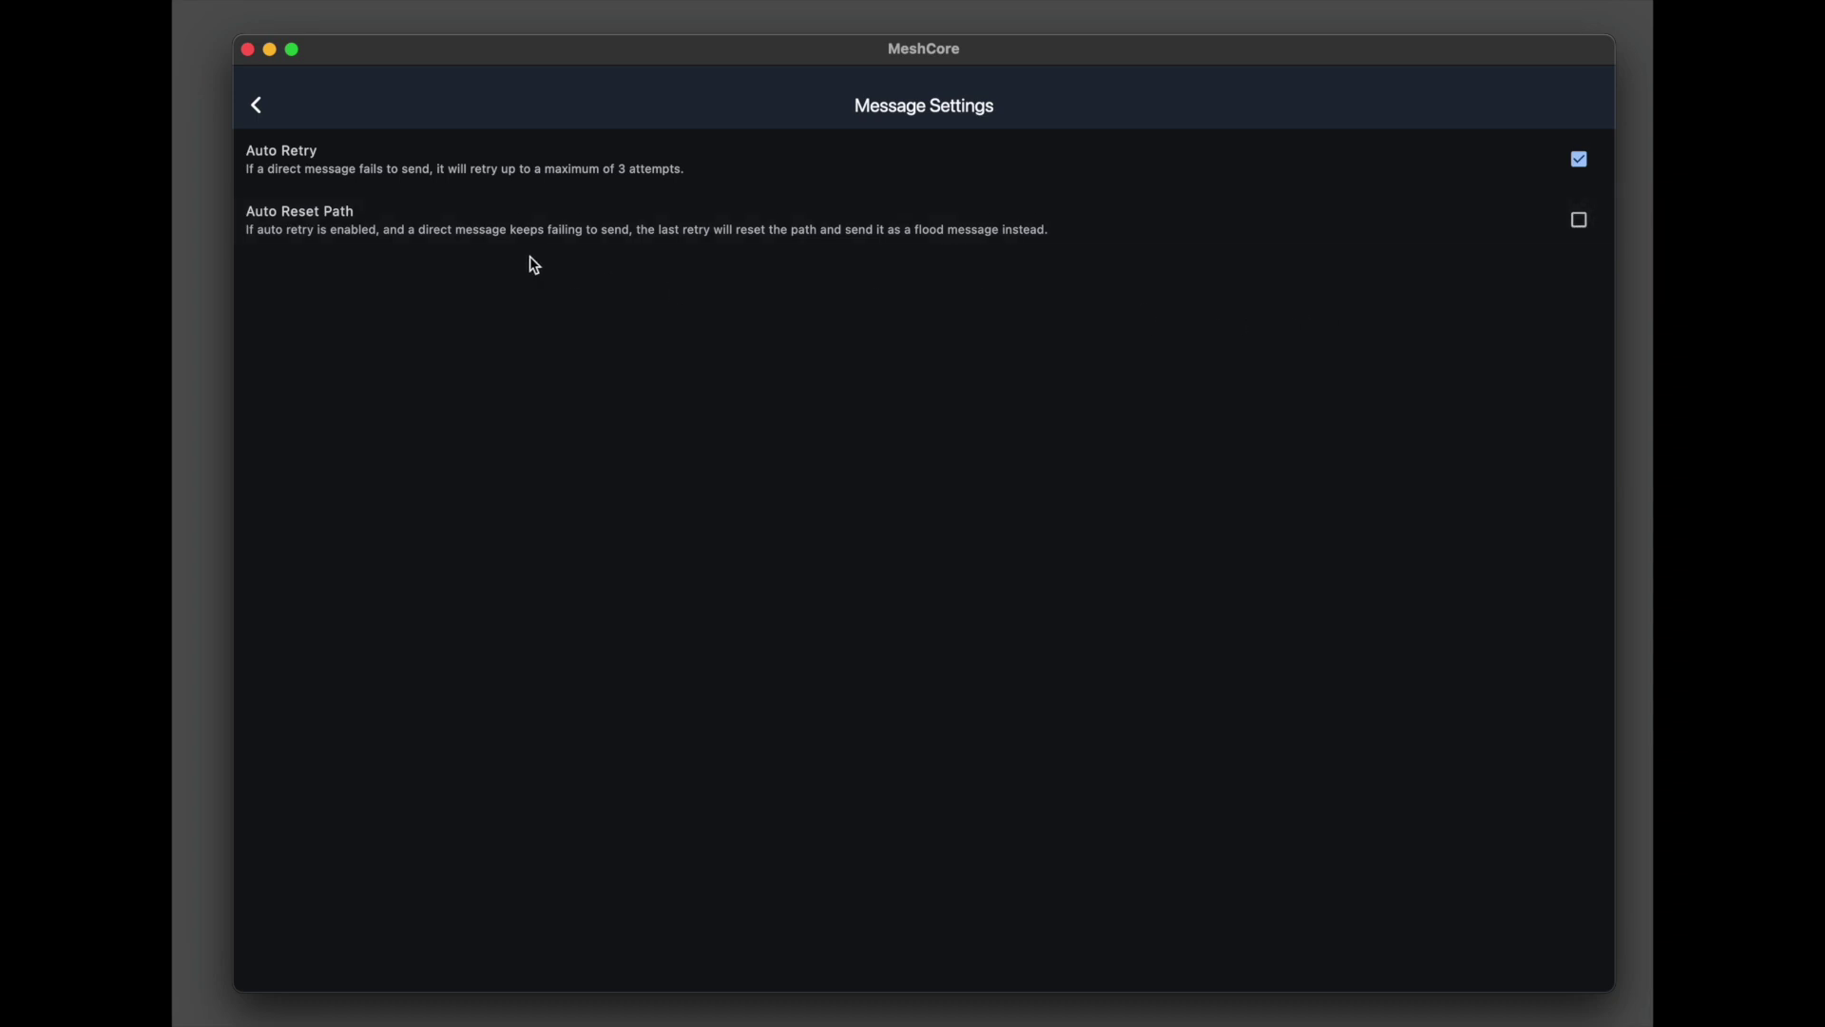
pyautogui.click(249, 102)
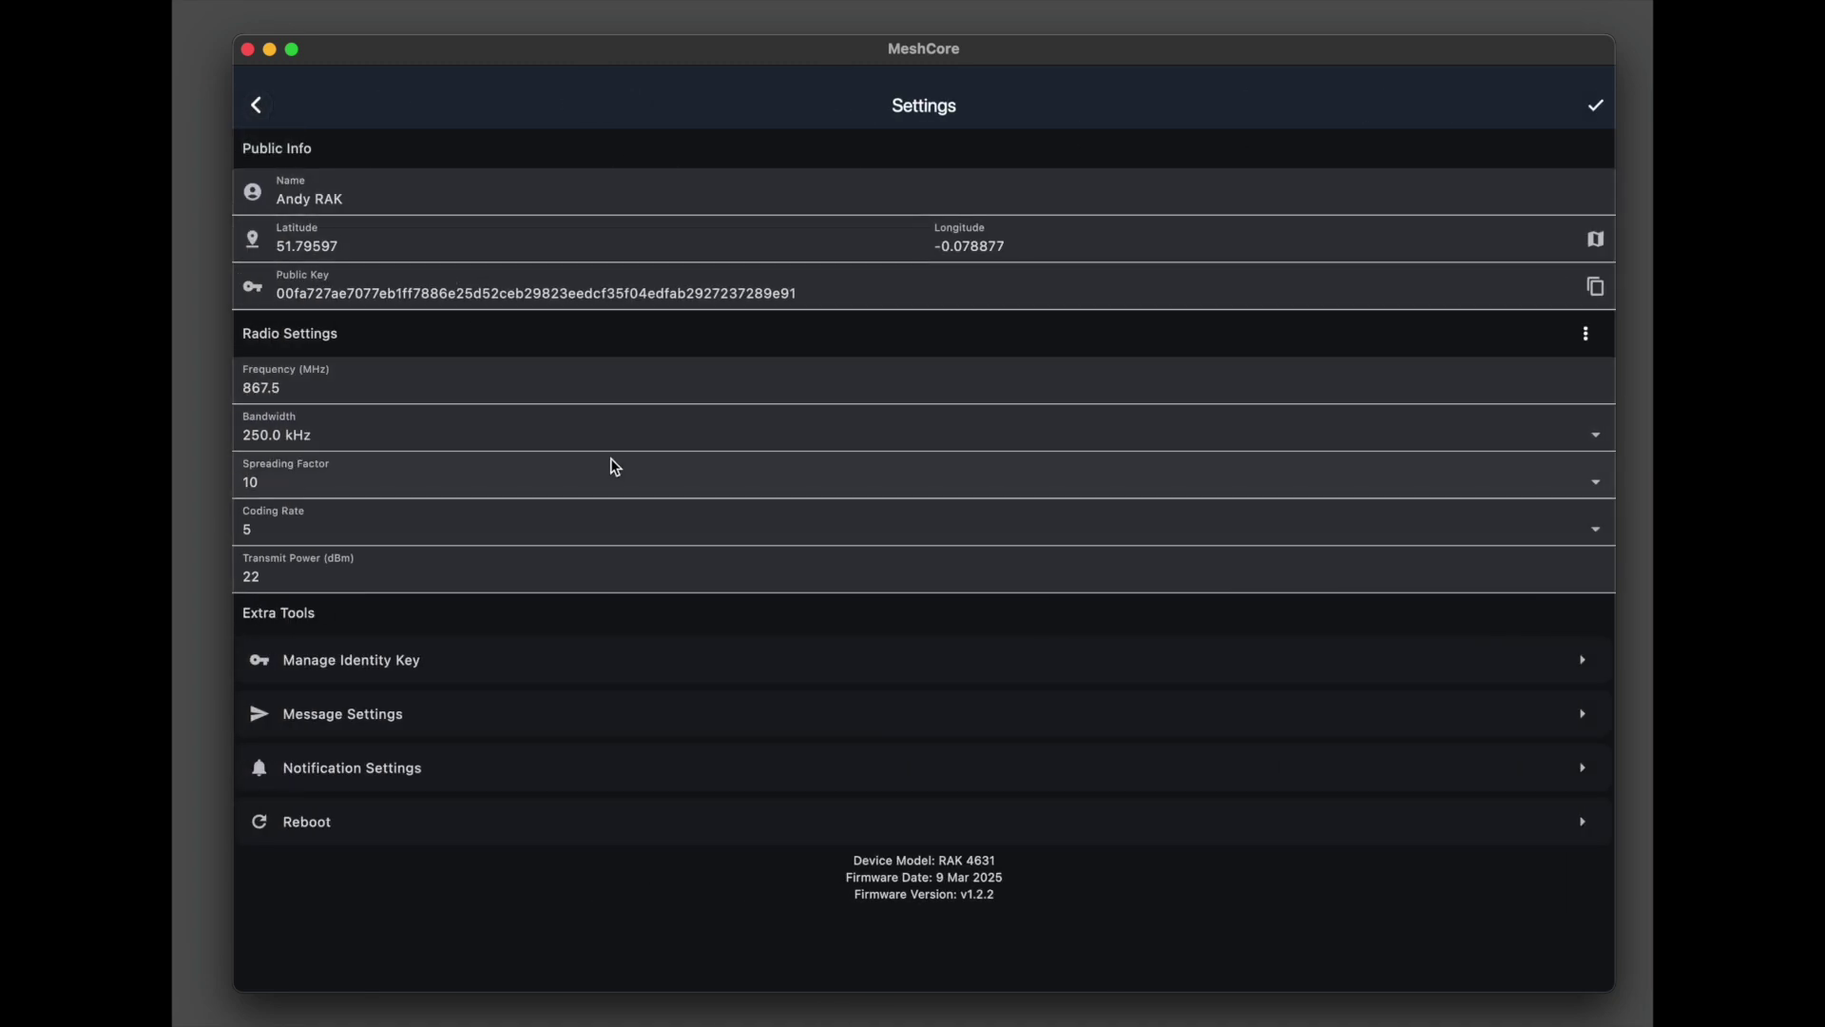
pyautogui.click(255, 105)
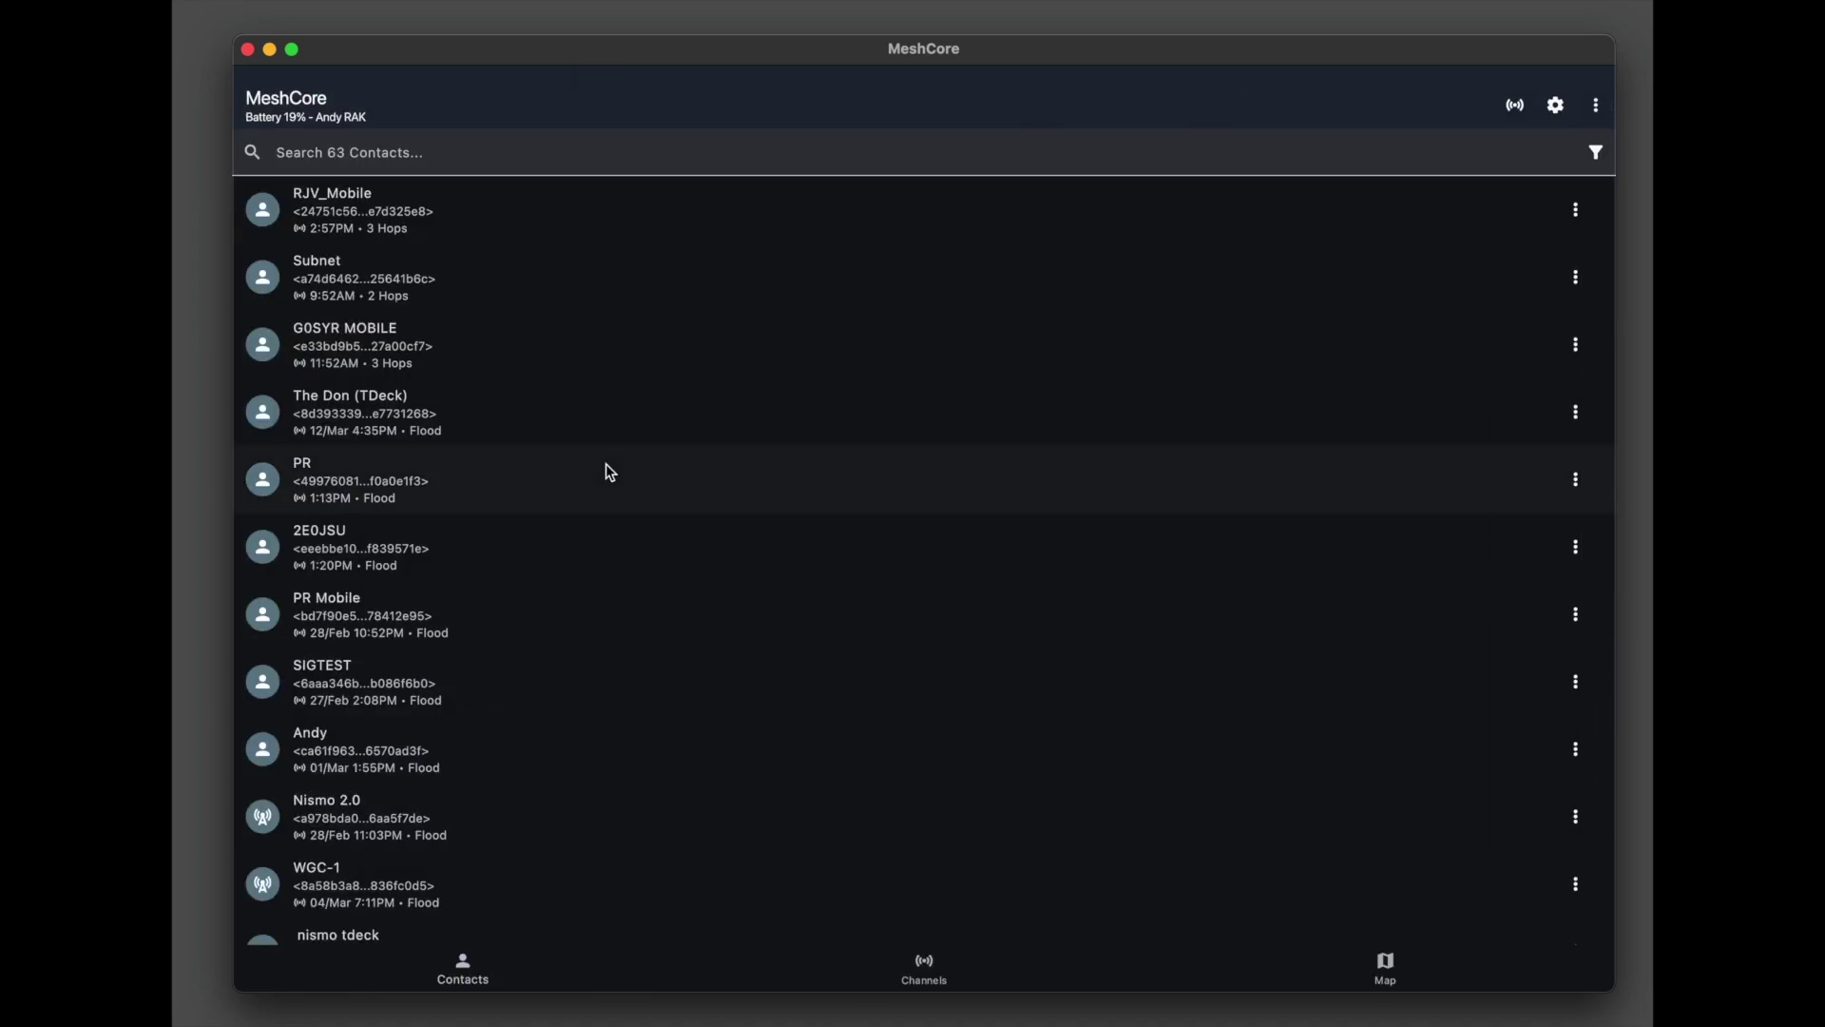
pyautogui.click(608, 226)
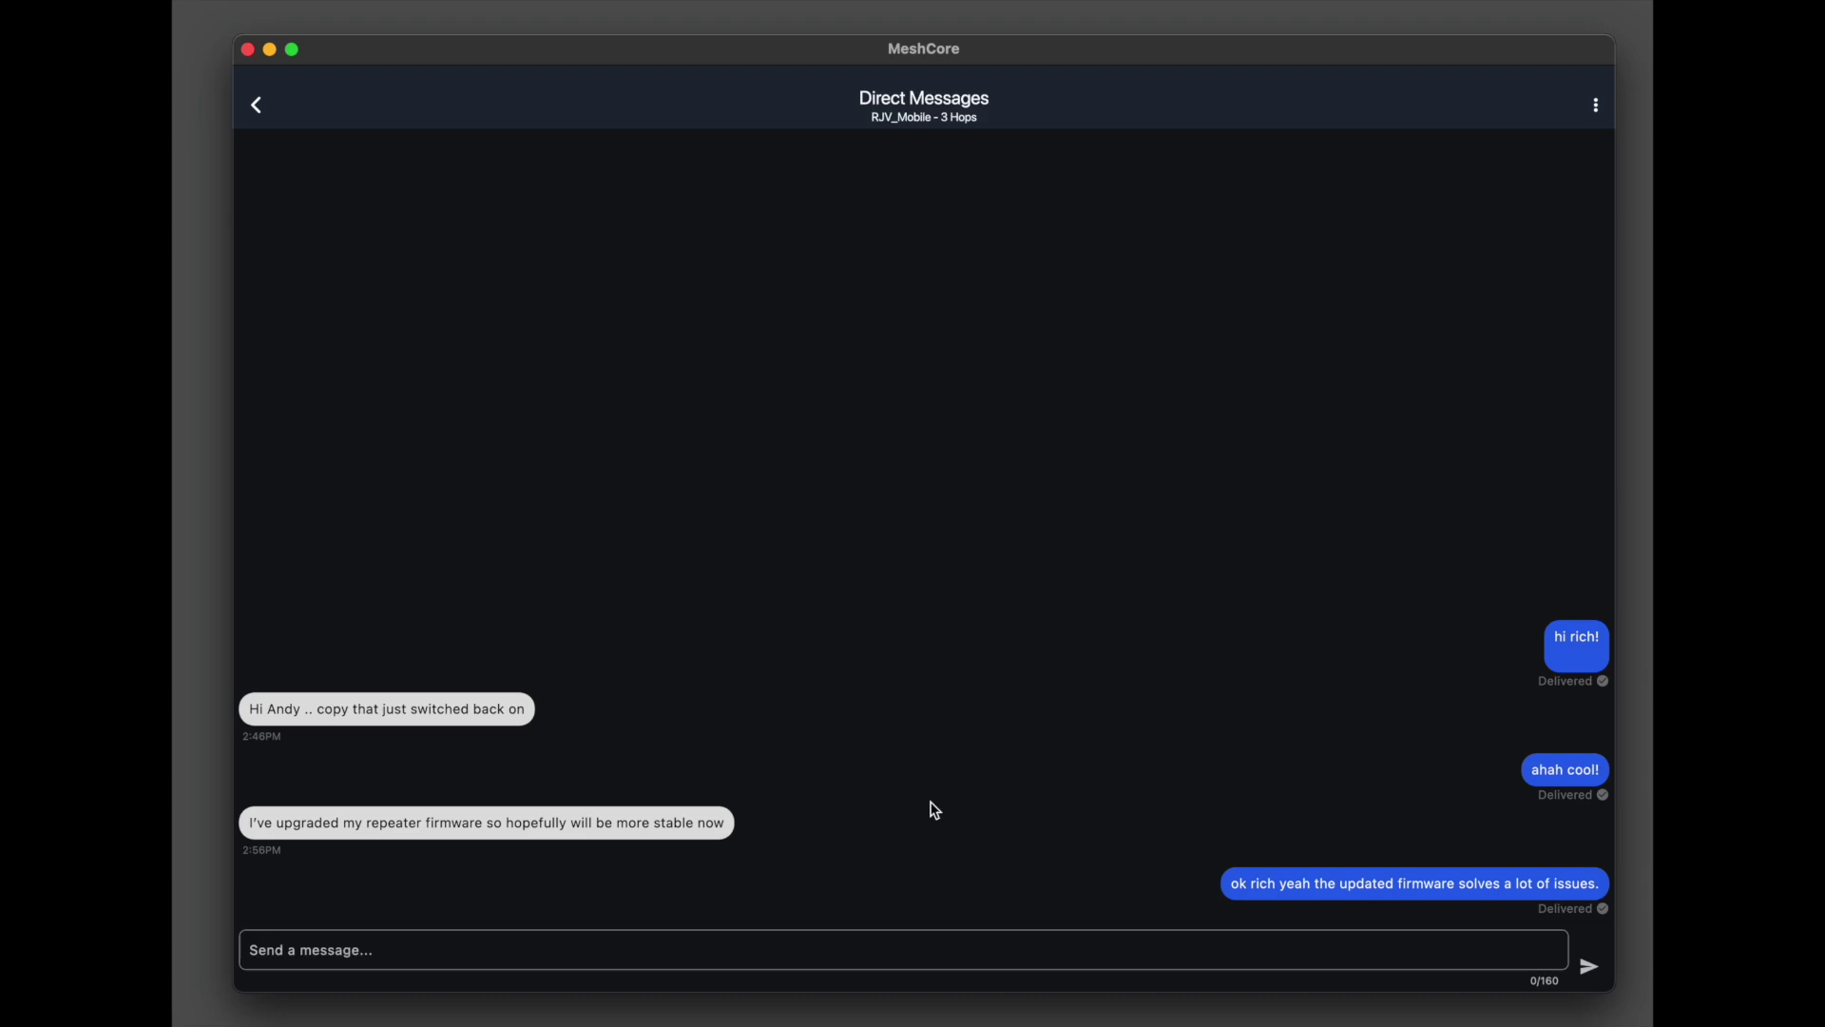
# Send 'nice one, did you sort the pi power supply out?' to RJV_Mobile, removing the stray new line
pyautogui.click(929, 950)
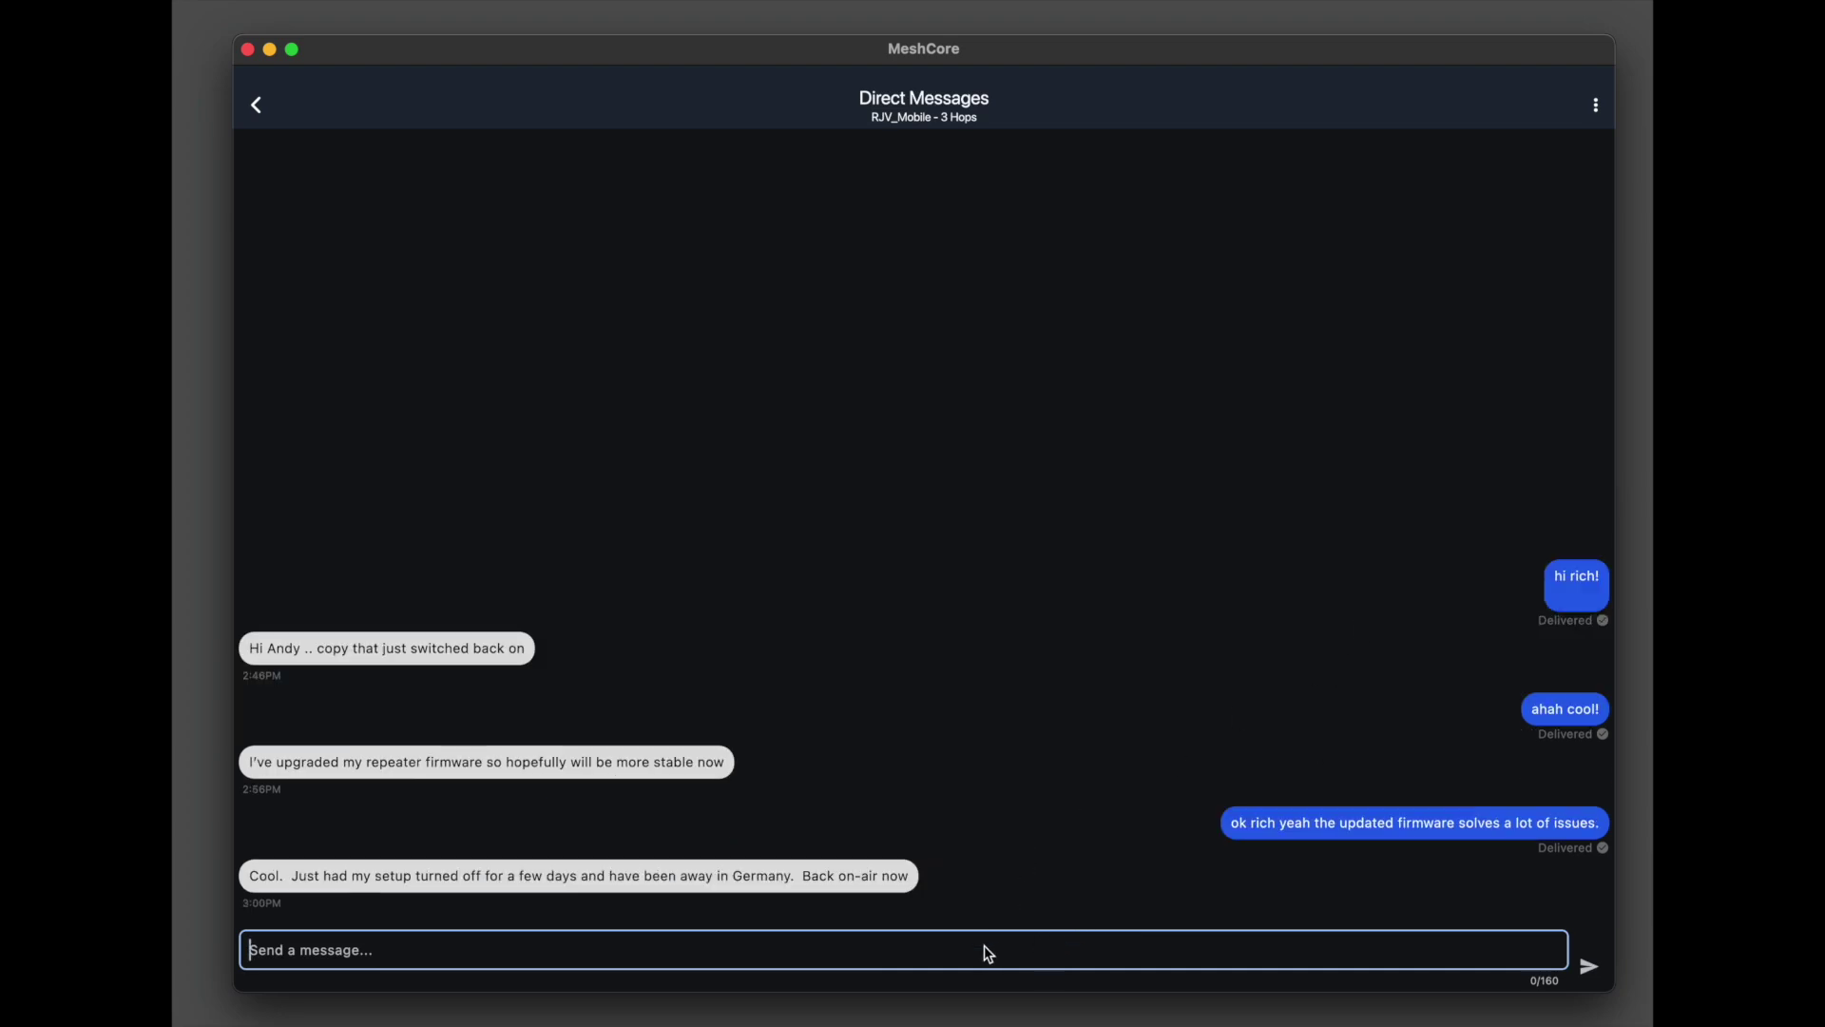
pyautogui.write('nice one,')
pyautogui.write('did you sort the pi power')
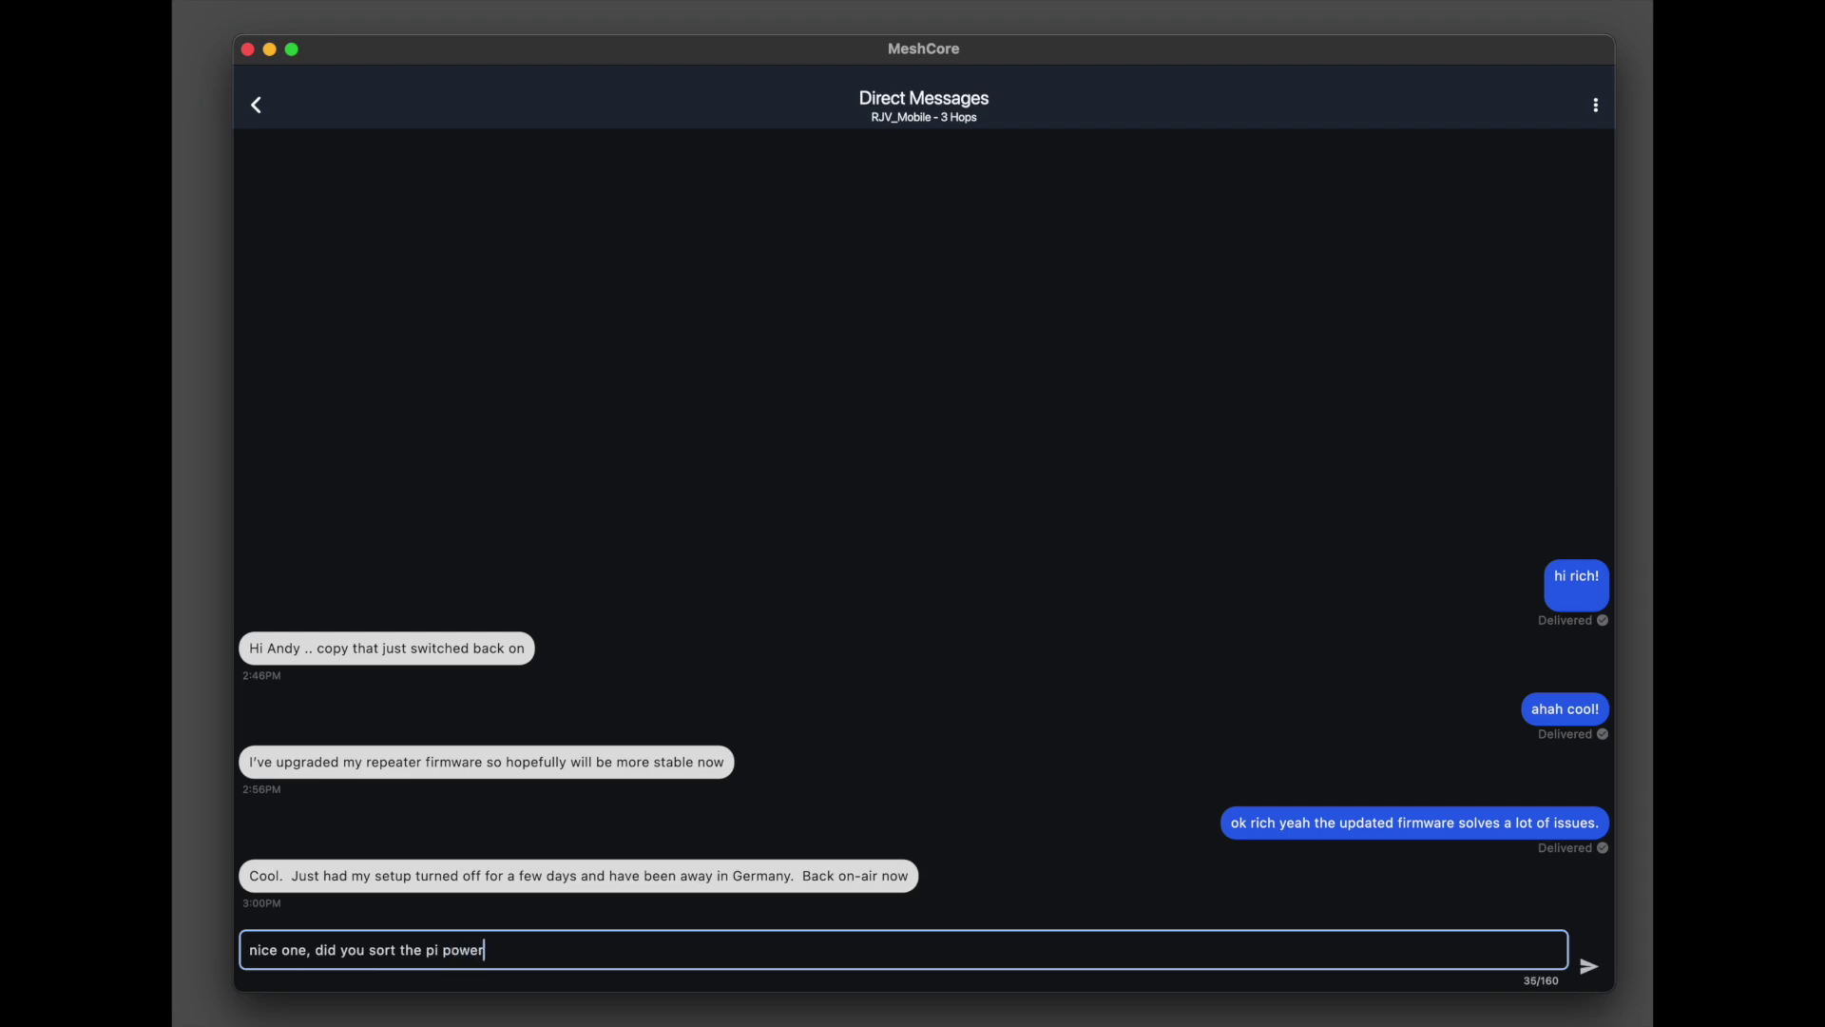
pyautogui.write(' supply out?')
pyautogui.press('Return')
pyautogui.press('BackSpace')
pyautogui.click(1588, 967)
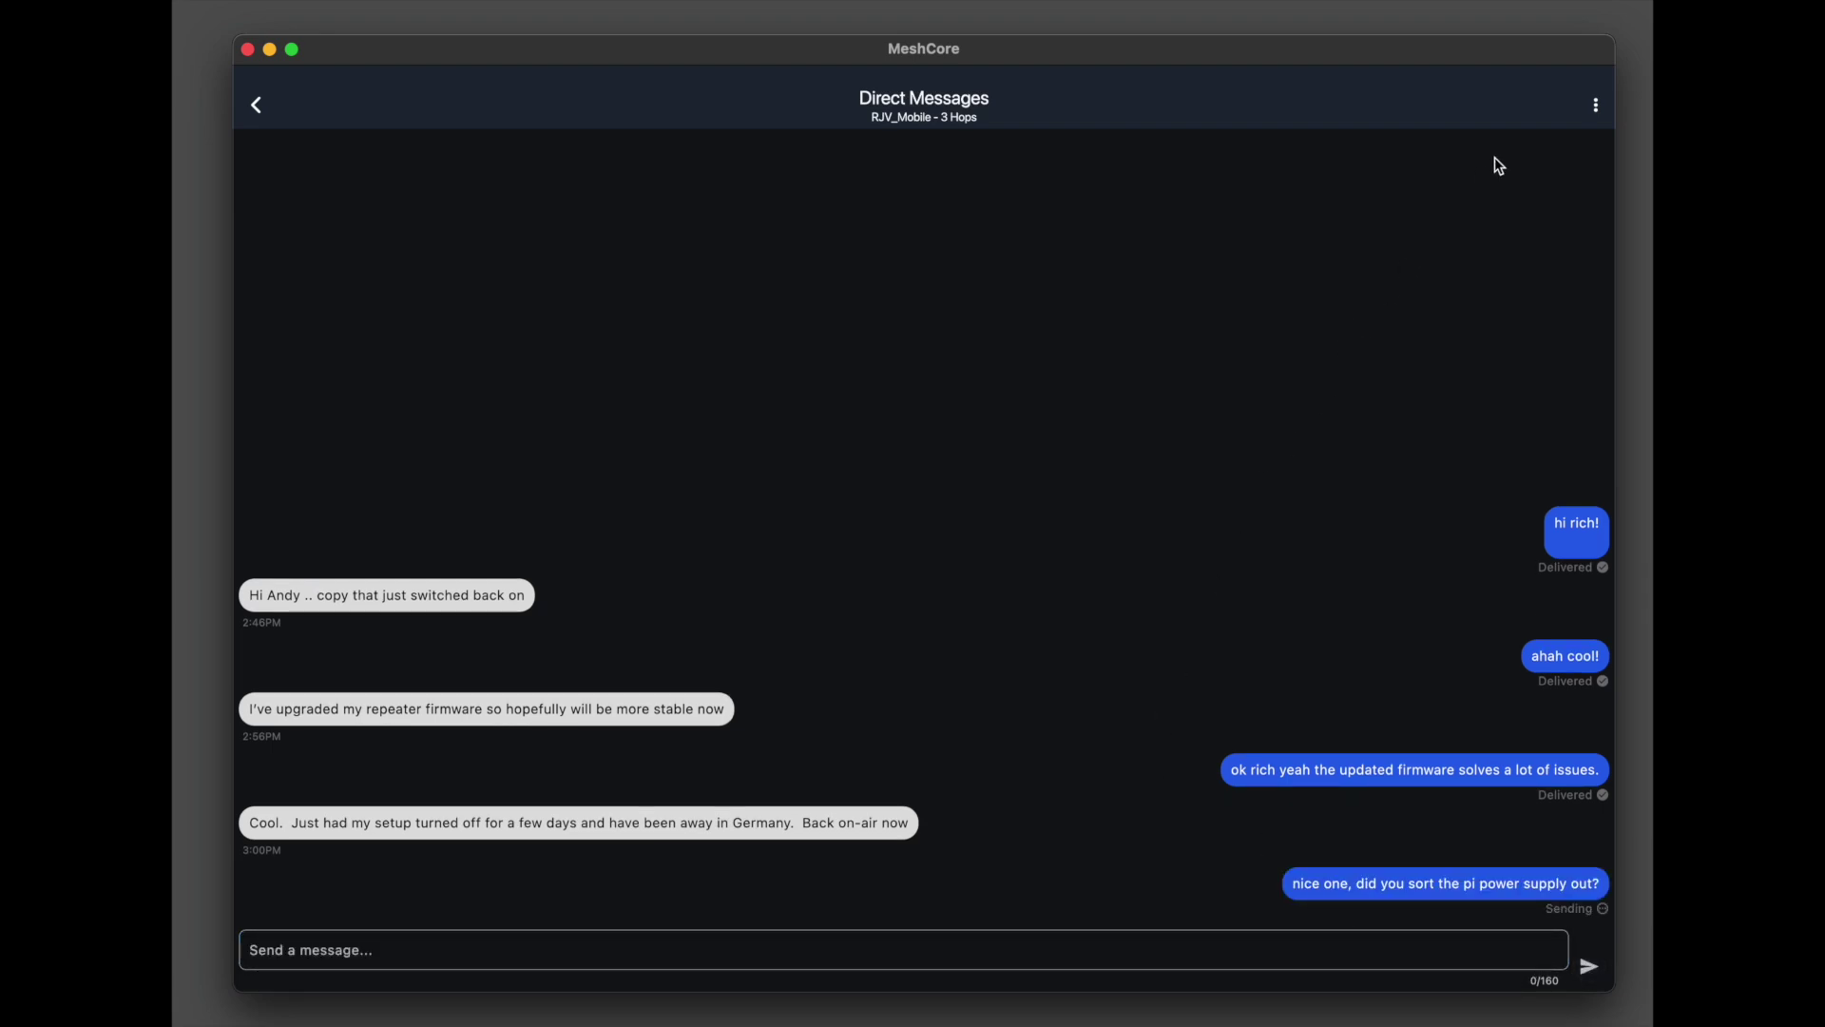
# Check RJV_Mobile's path reads f0,74,fc in Set Path, then return to the conversation
pyautogui.click(1595, 106)
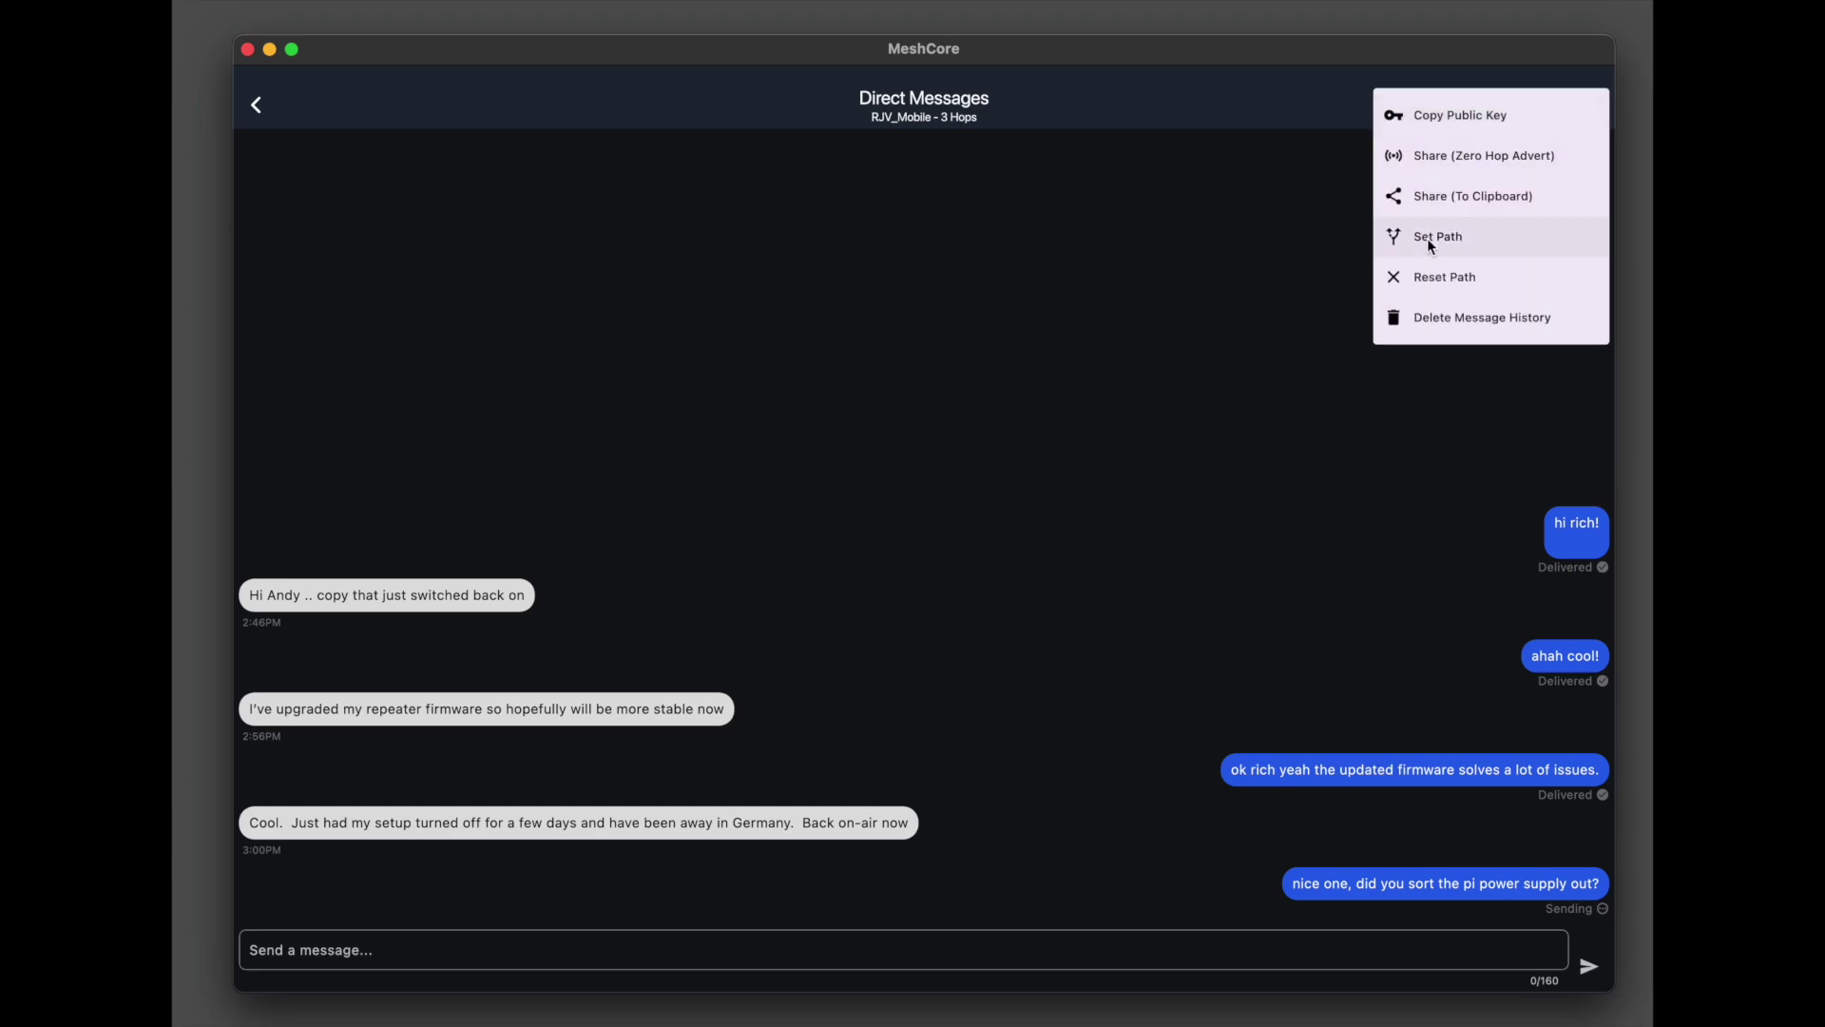
pyautogui.click(1427, 238)
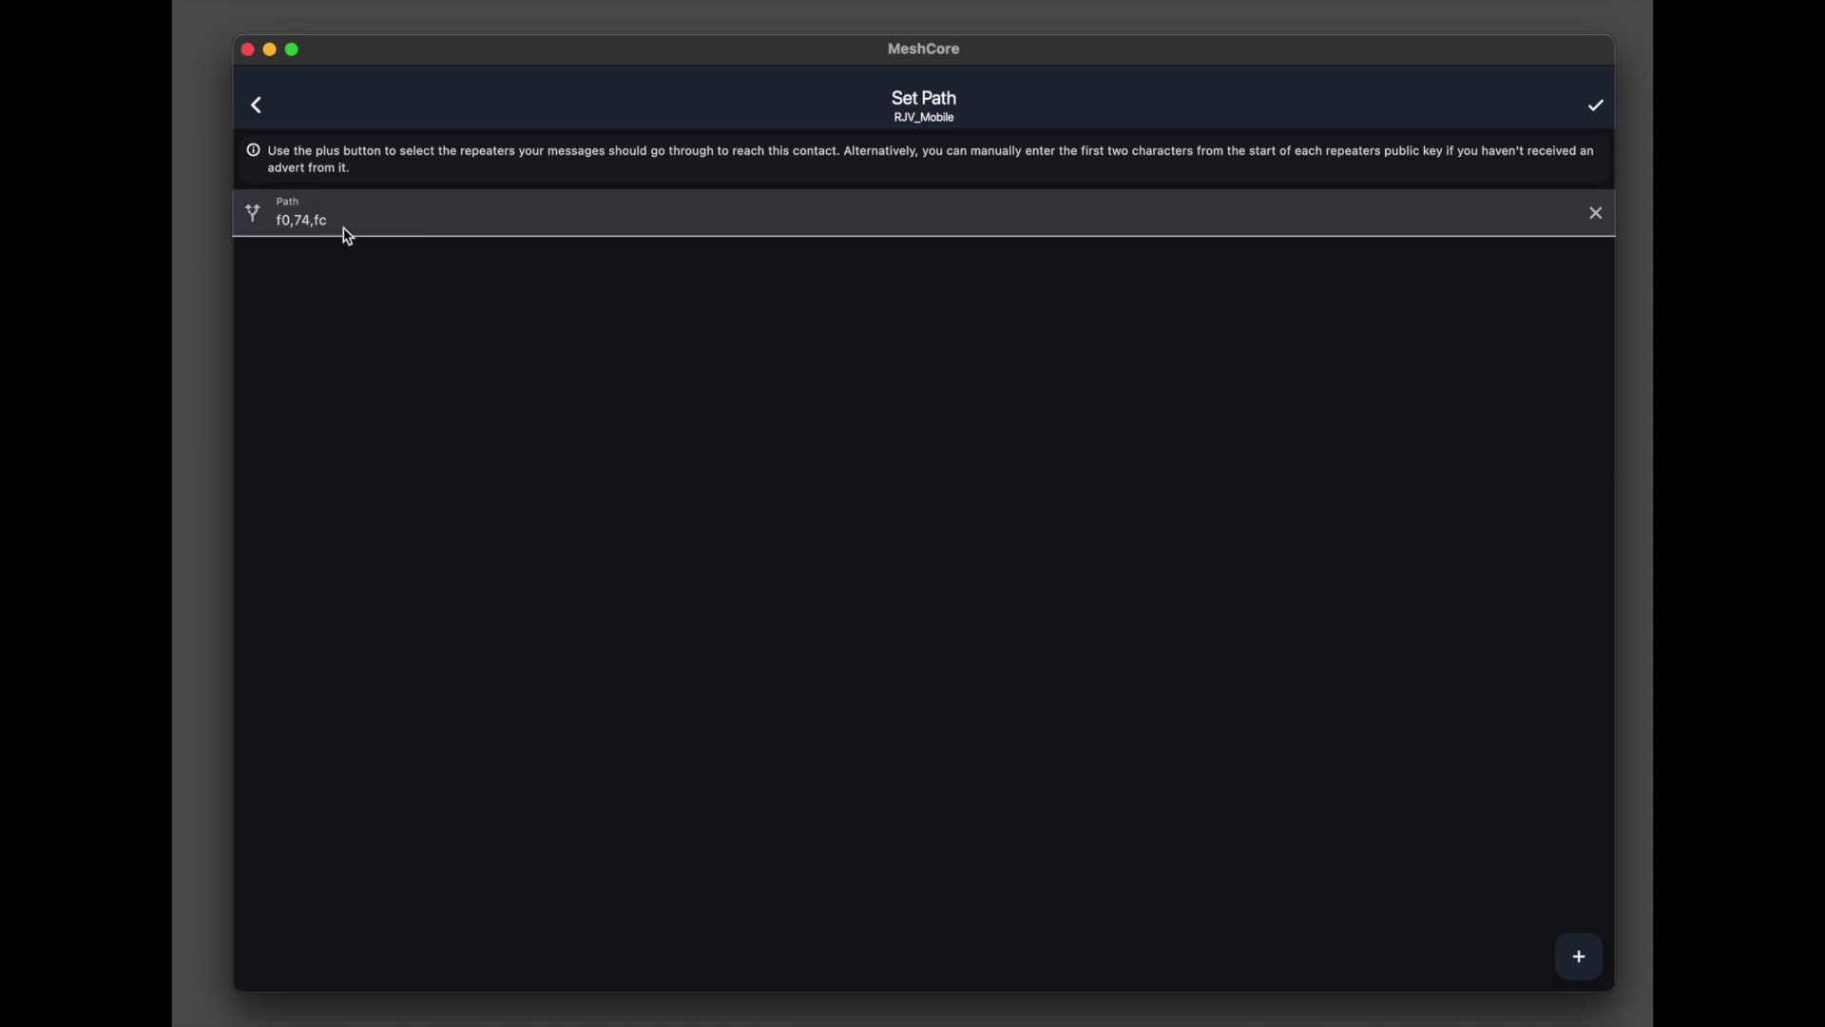
pyautogui.click(258, 109)
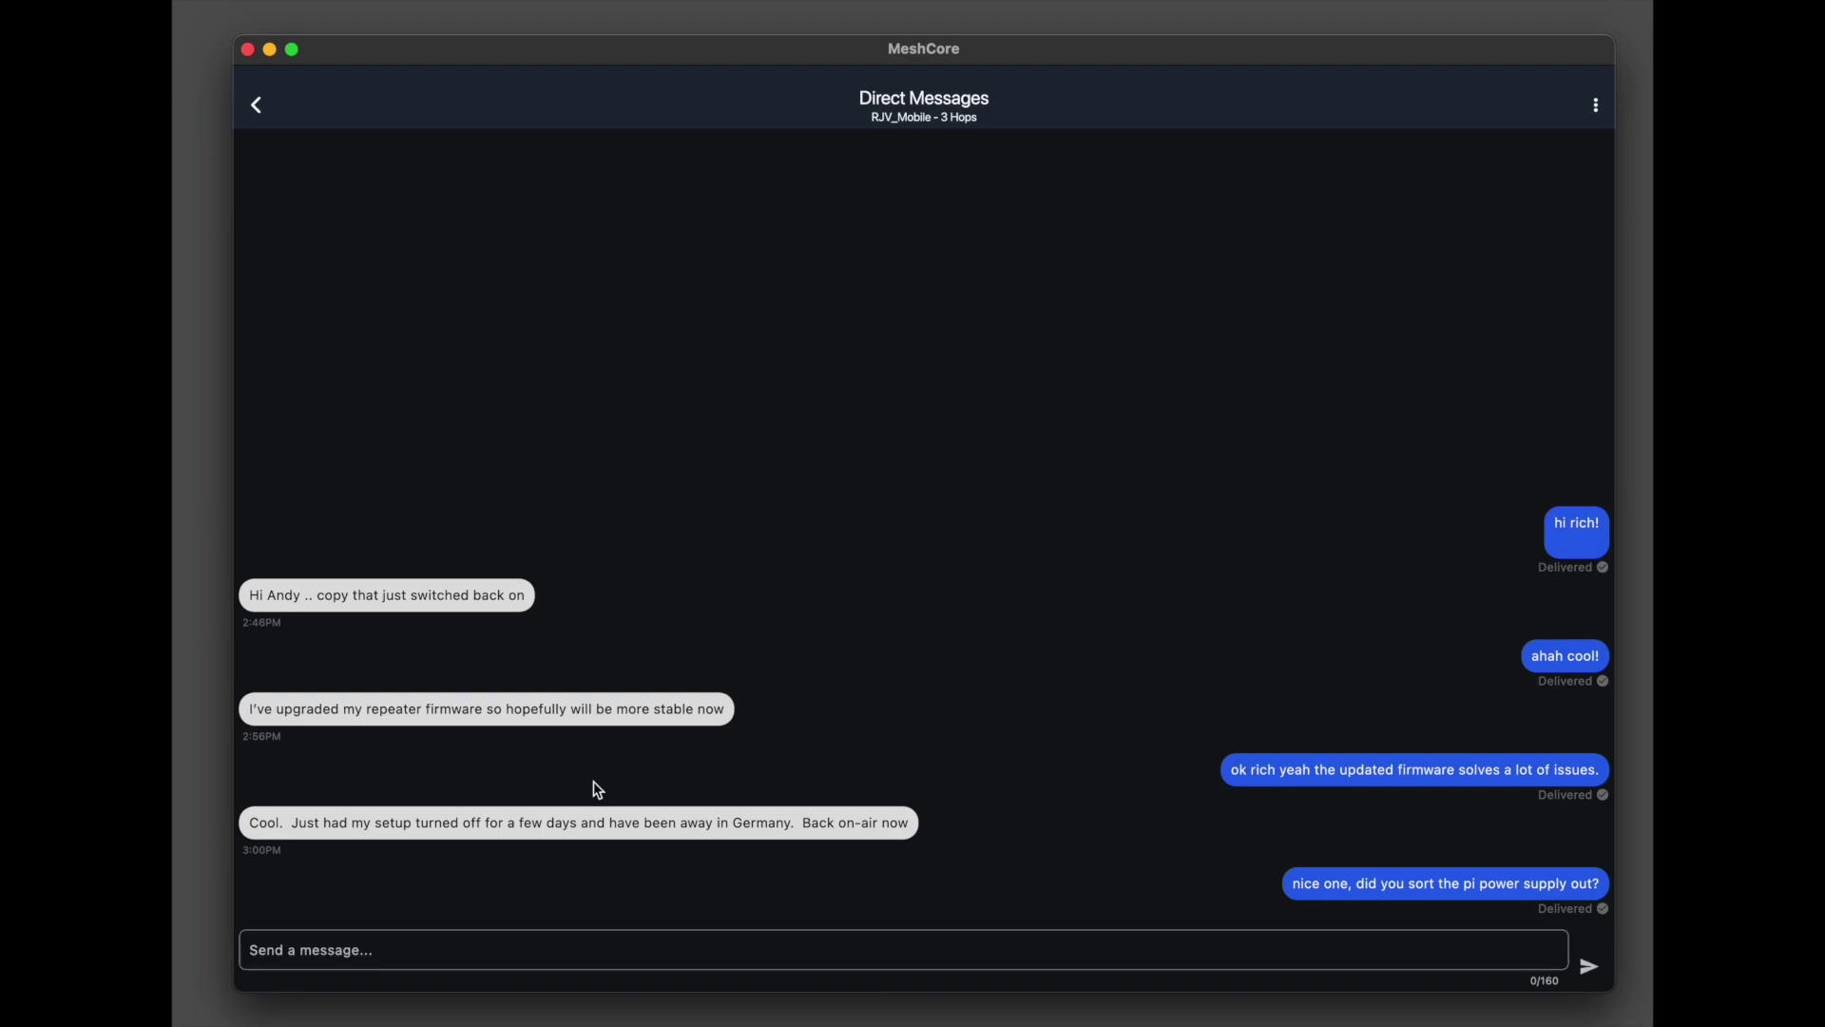
# Leave the current chat, open the Public channel from the Channels list, and scroll through its messages
pyautogui.click(256, 107)
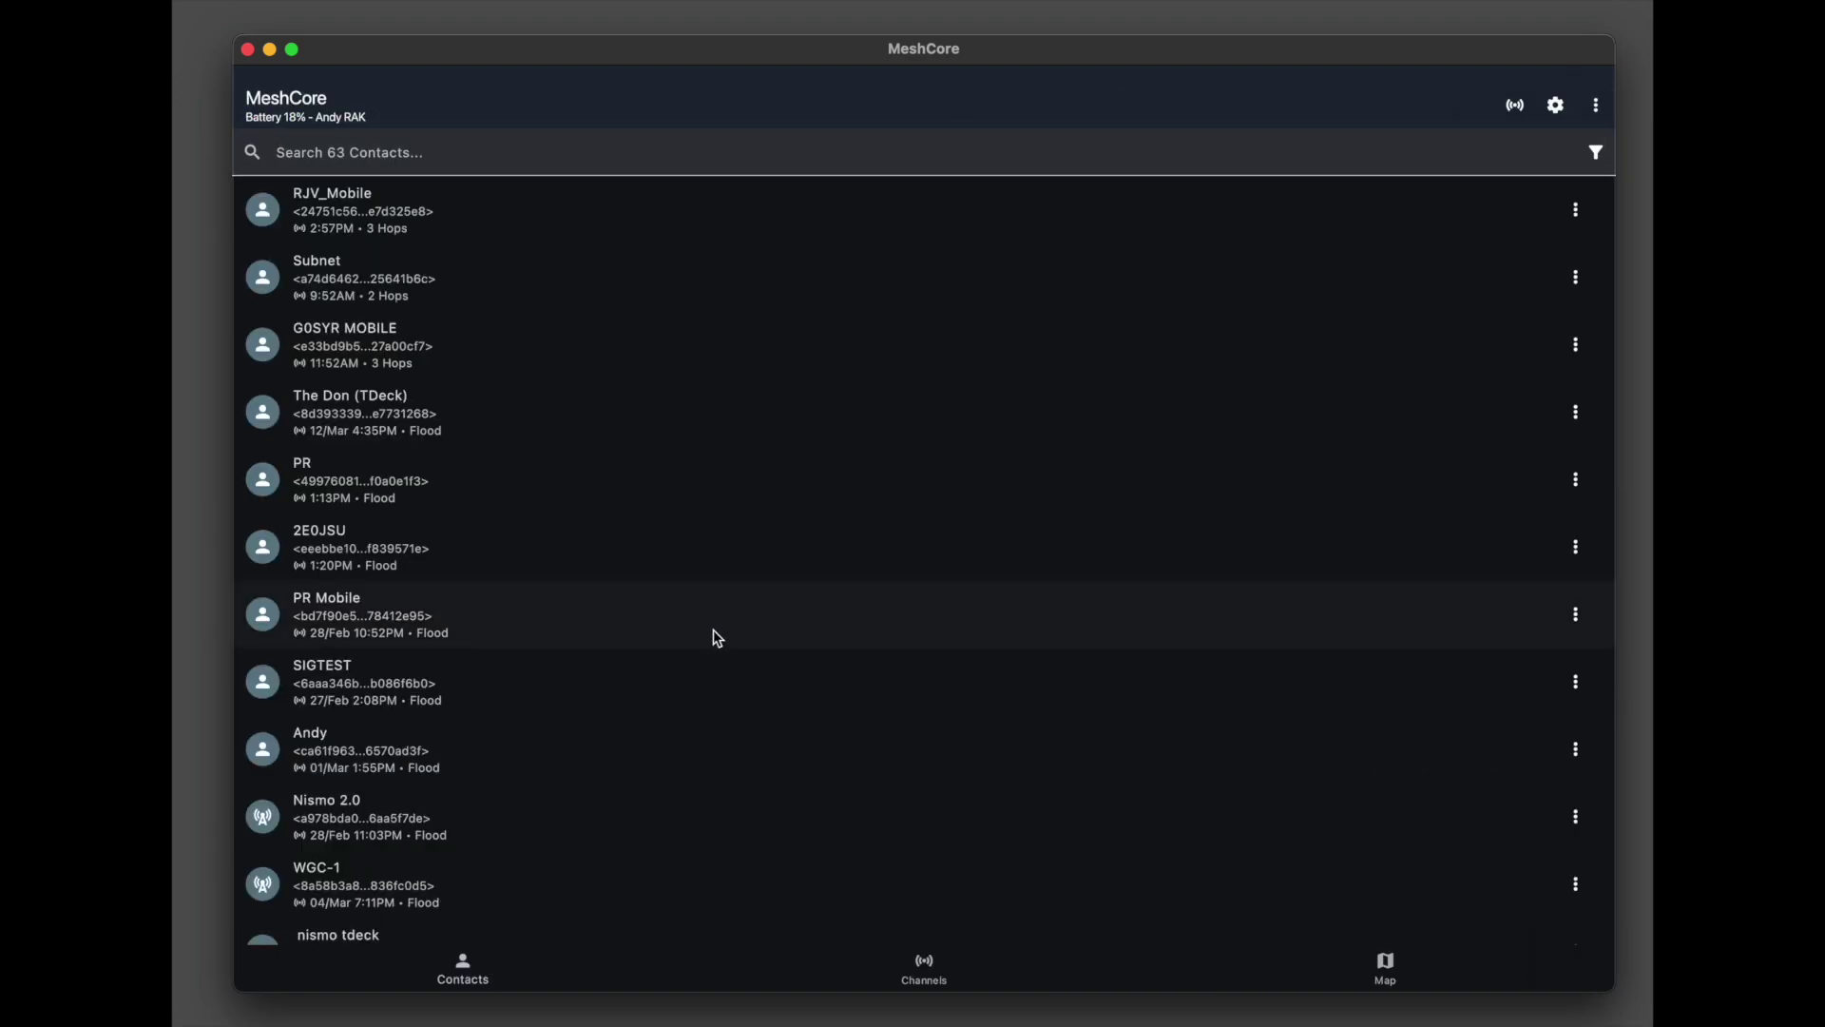
pyautogui.click(922, 971)
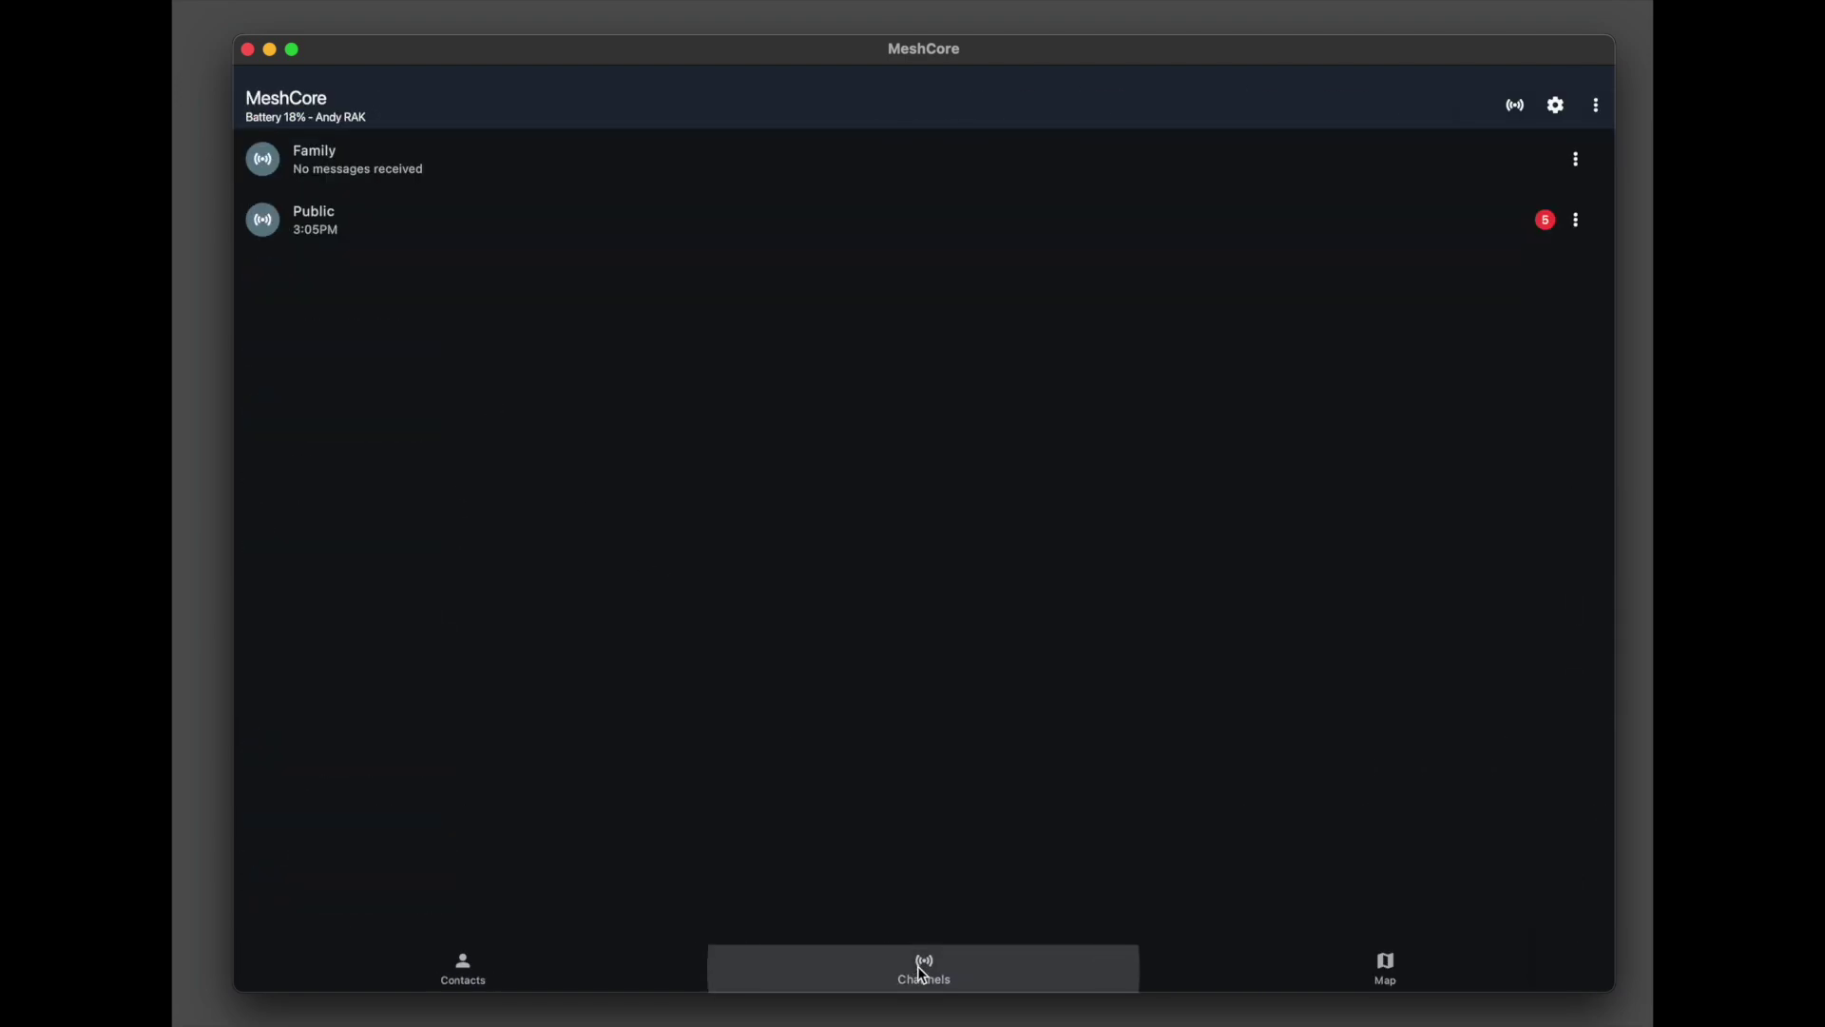
pyautogui.click(549, 237)
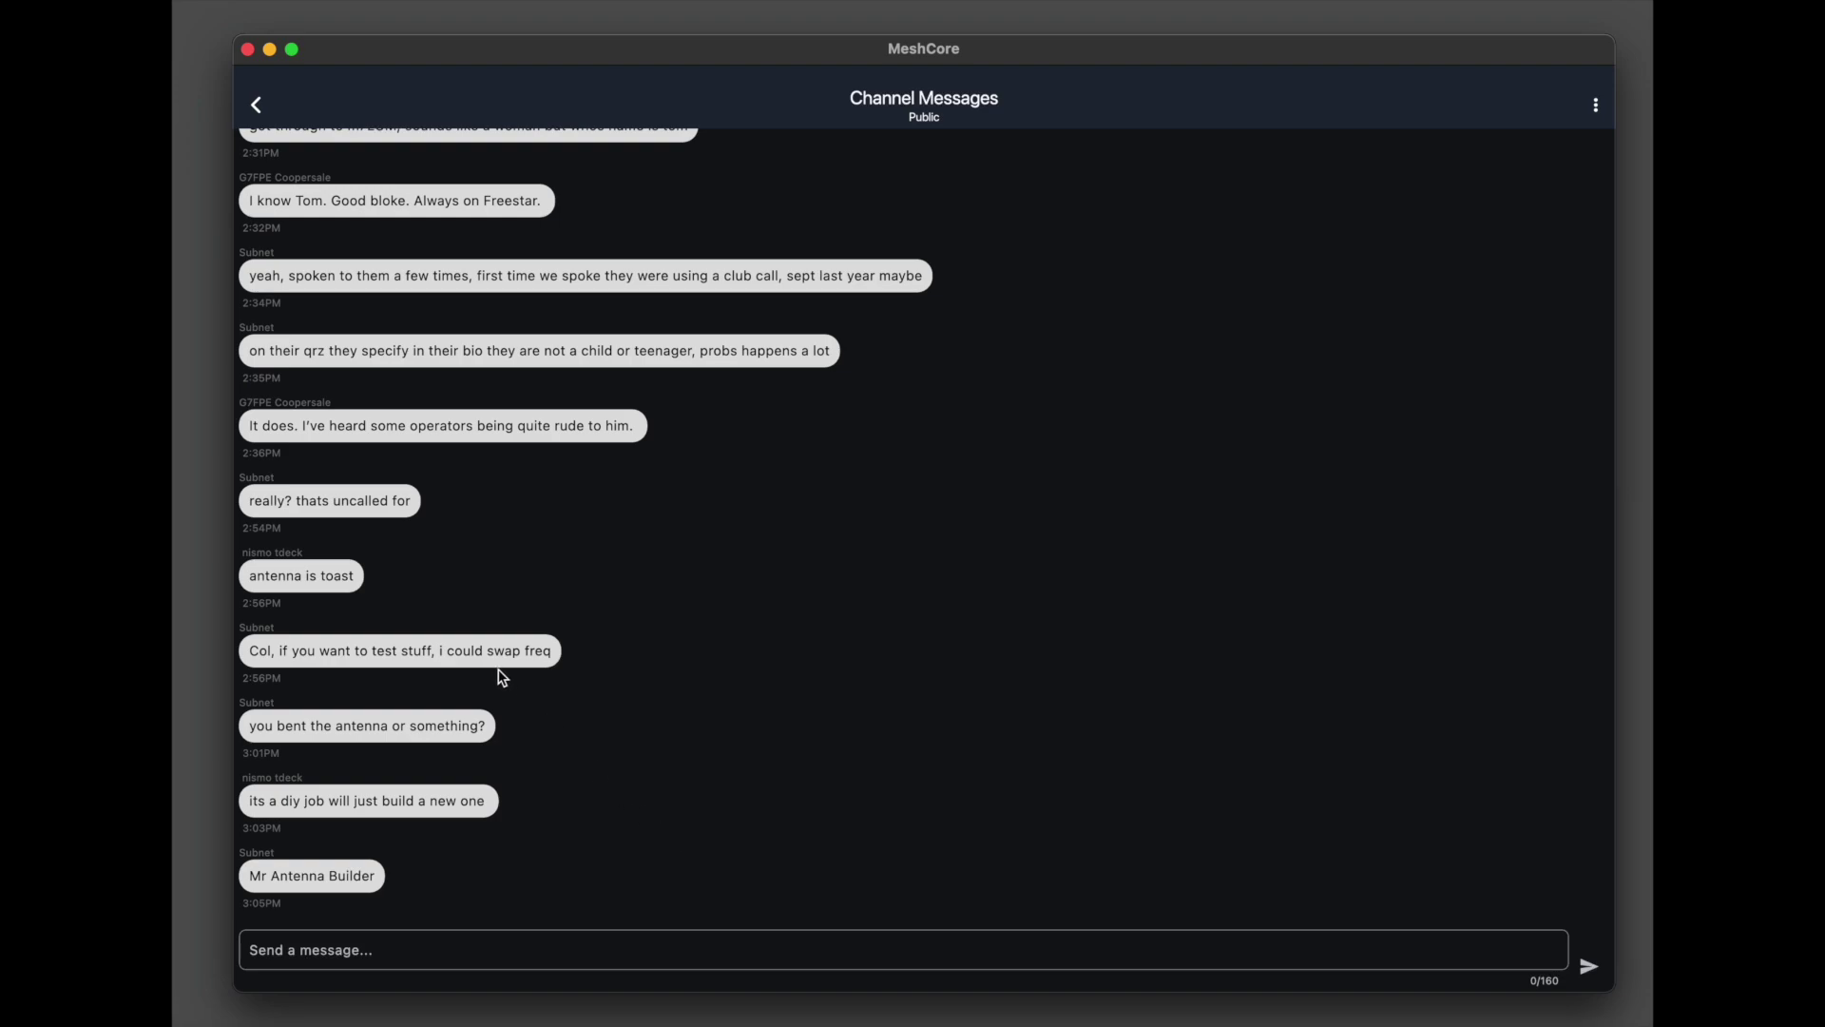
pyautogui.scroll(1, 649, 700)
pyautogui.scroll(-1, 647, 691)
pyautogui.scroll(-1, 695, 823)
# Return from the channel to the Contacts list and open the RJV_Mobile conversation
pyautogui.click(258, 106)
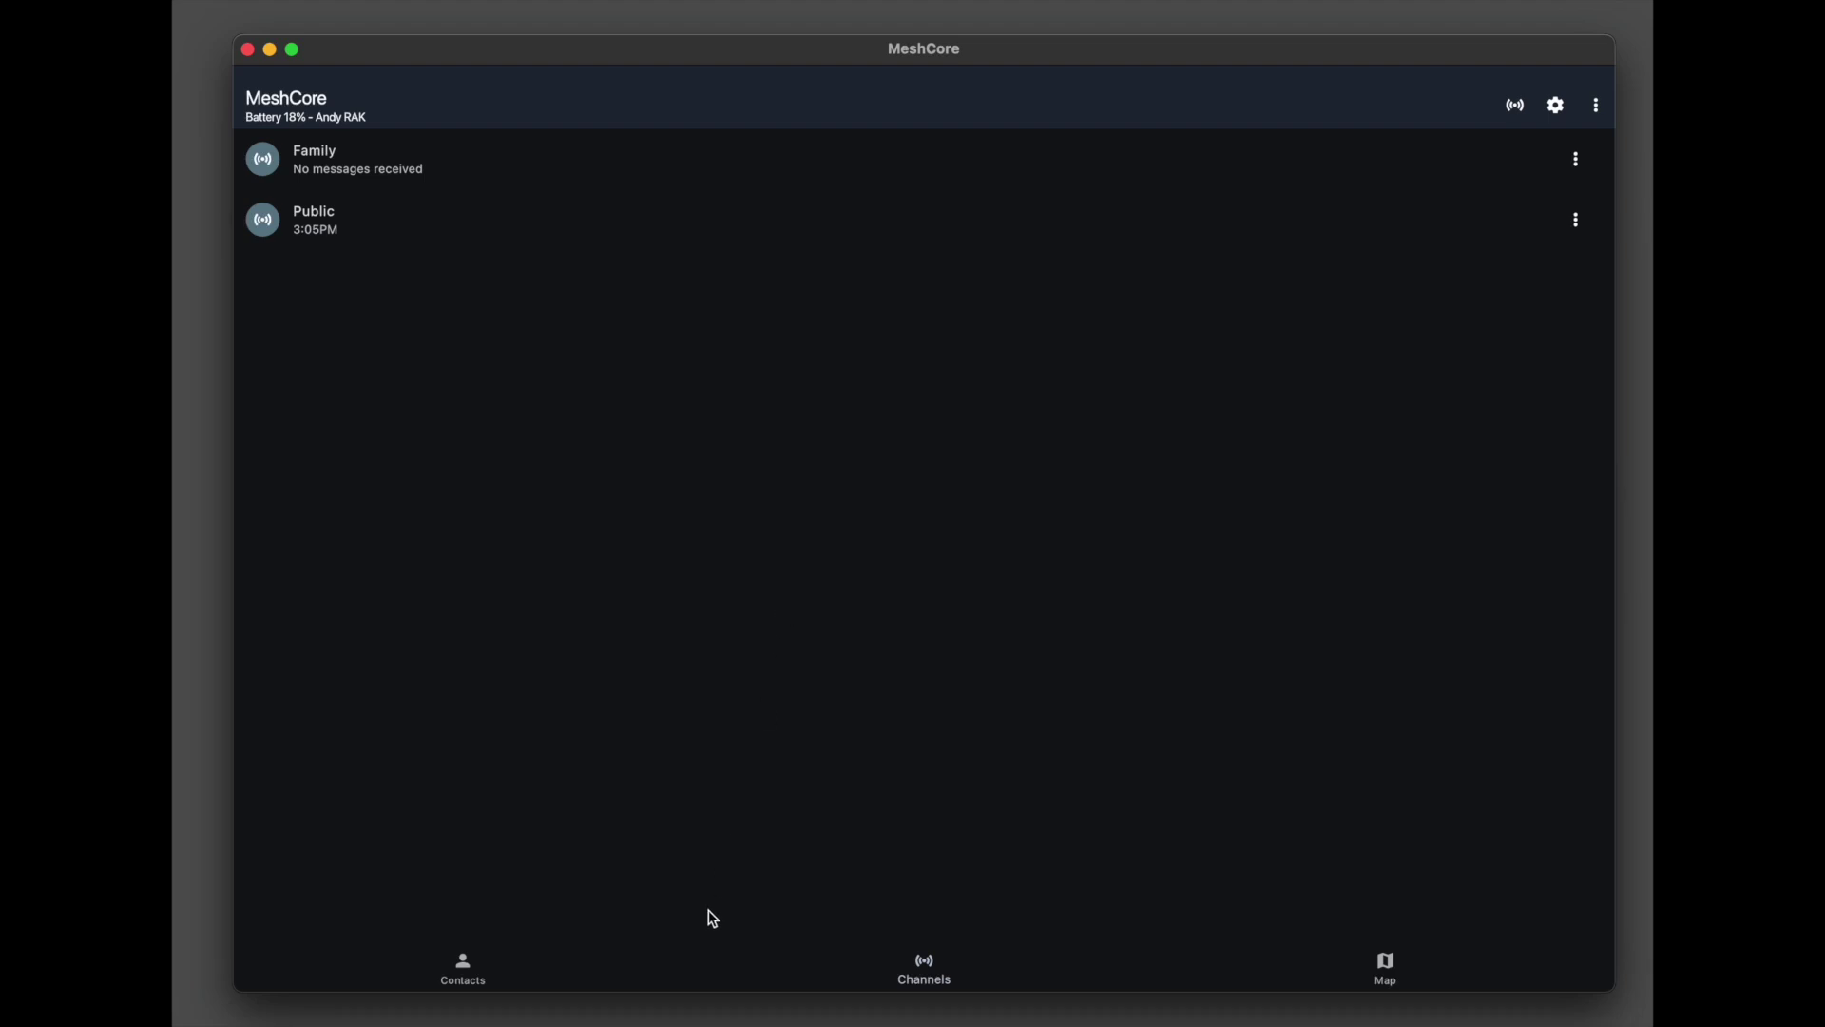
pyautogui.click(456, 965)
pyautogui.click(666, 211)
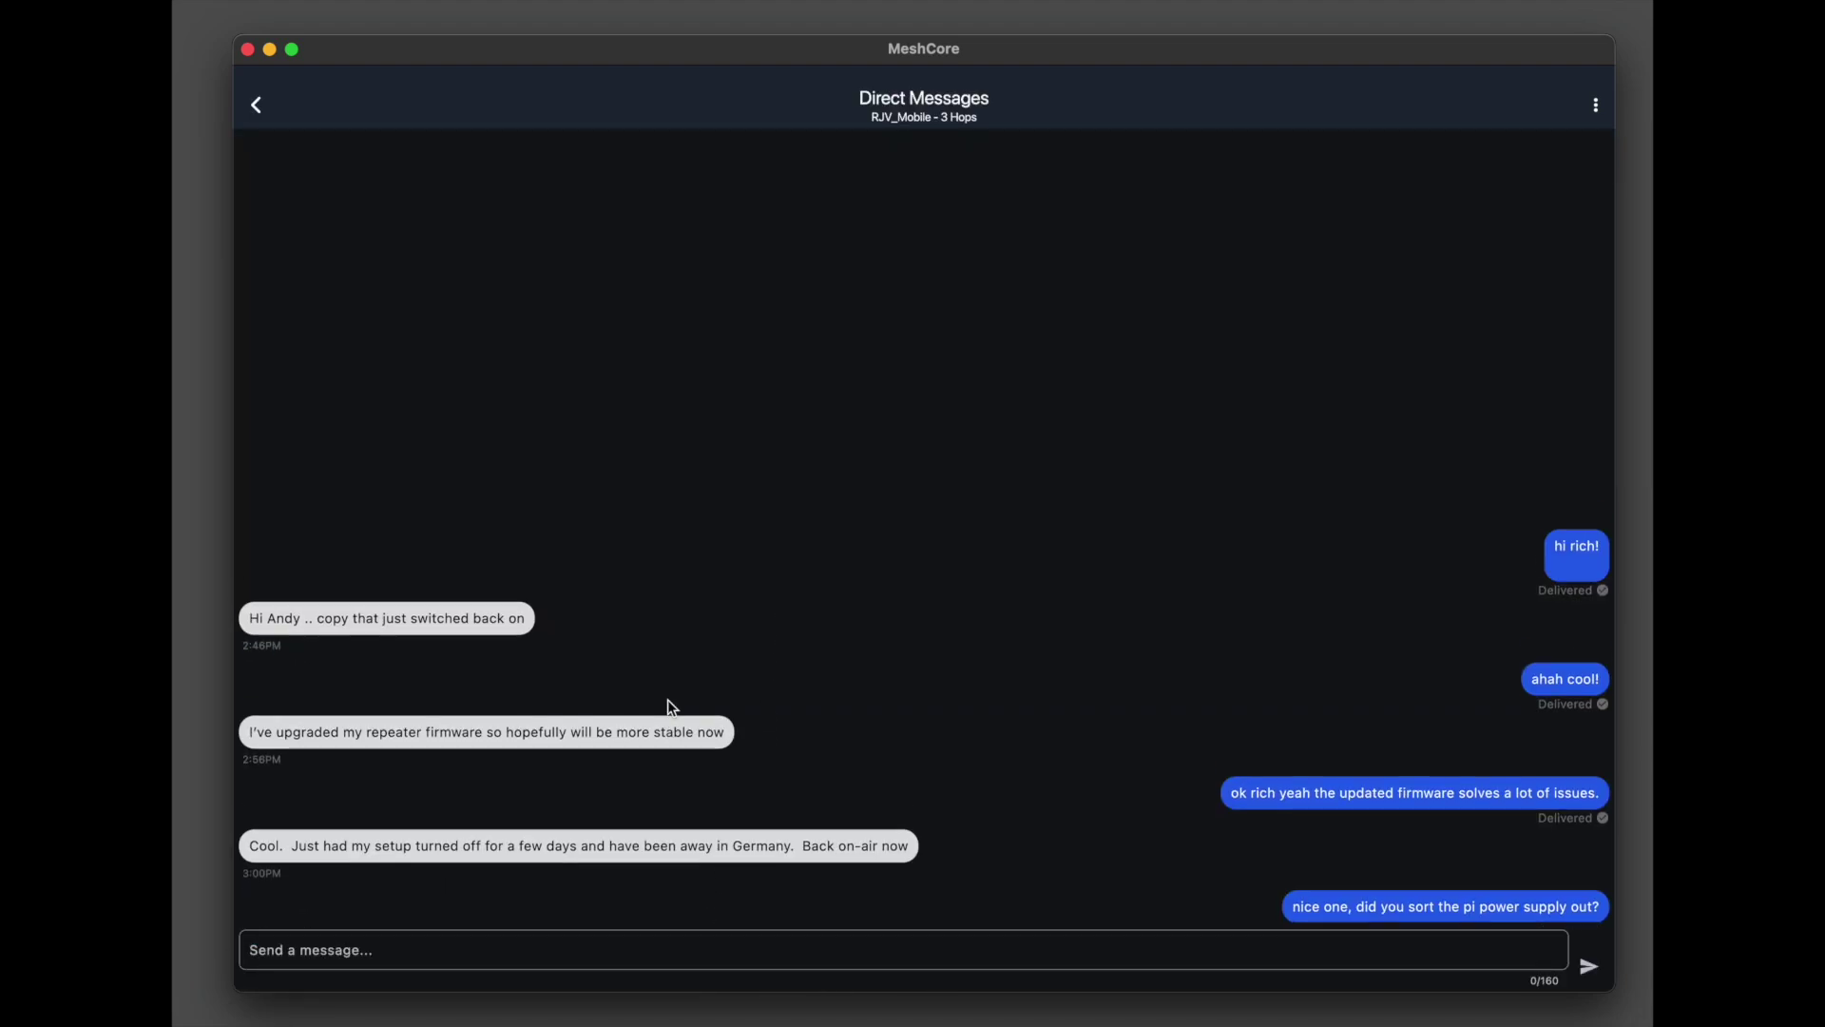
# Send RJV_Mobile the message 'shorter messages work better at this distance', removing the stray line break
pyautogui.click(639, 947)
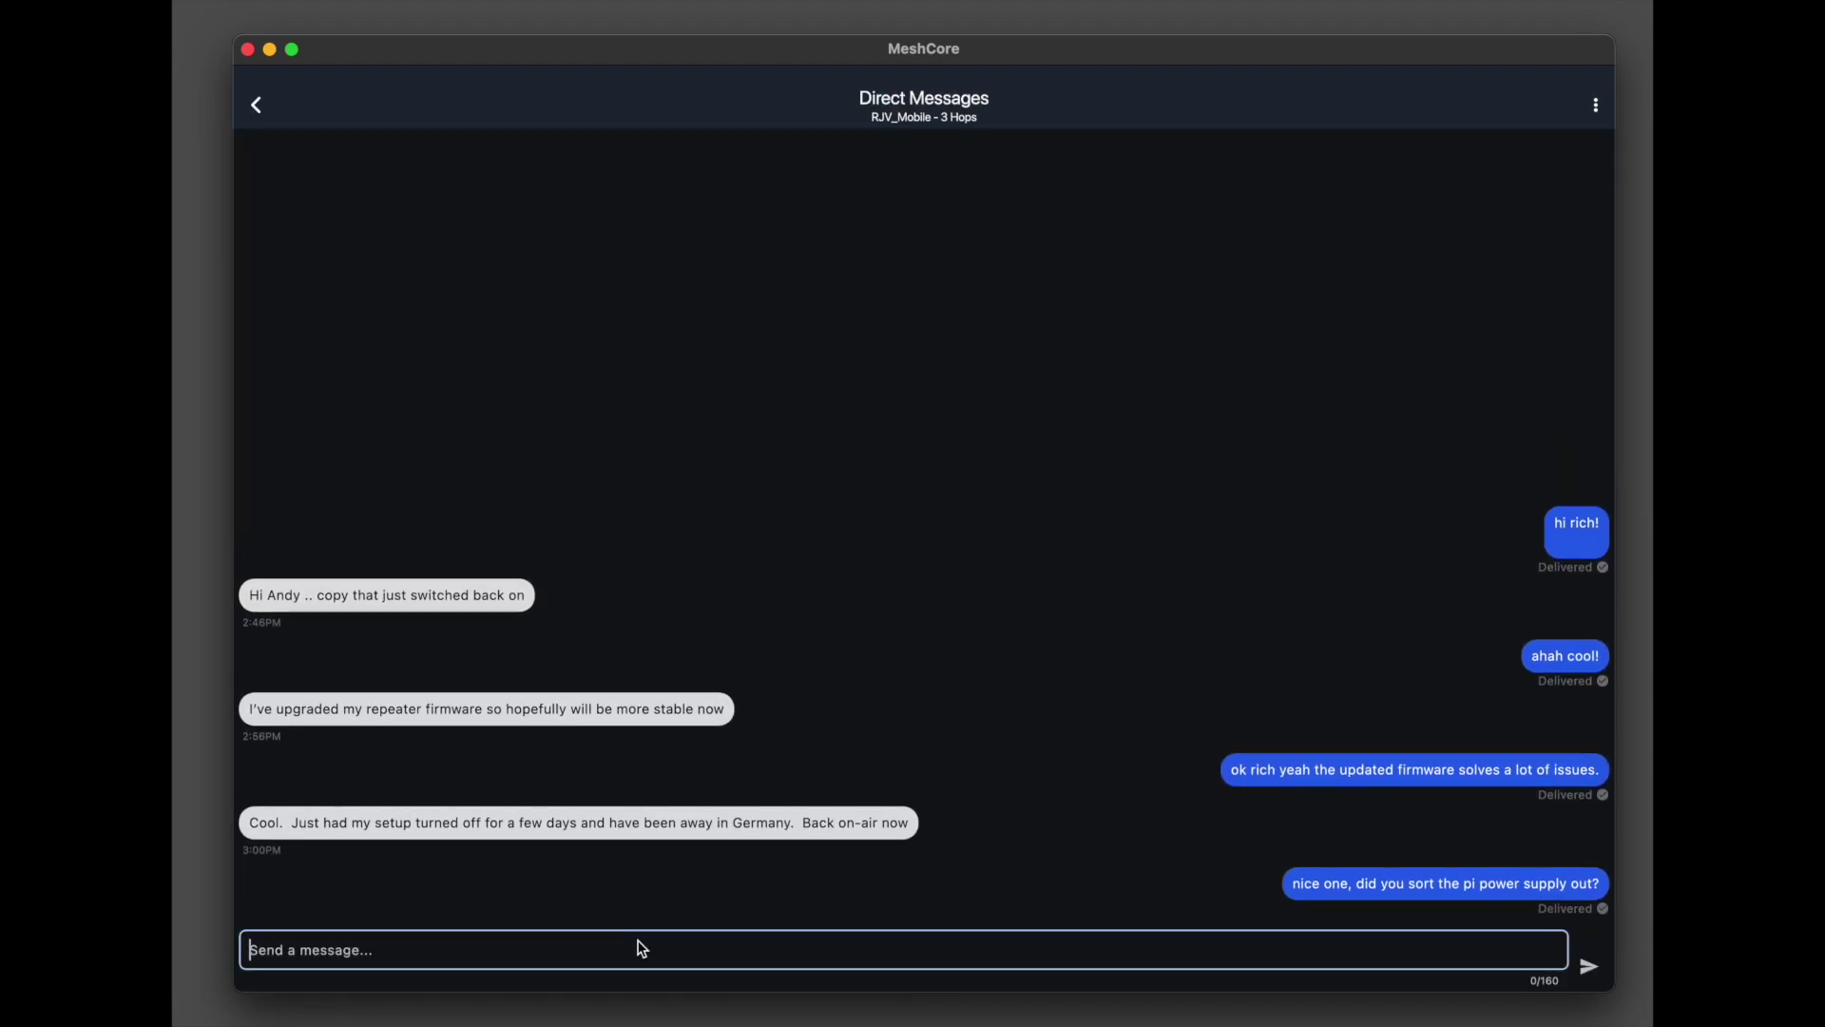
pyautogui.write('shorter messages work better a')
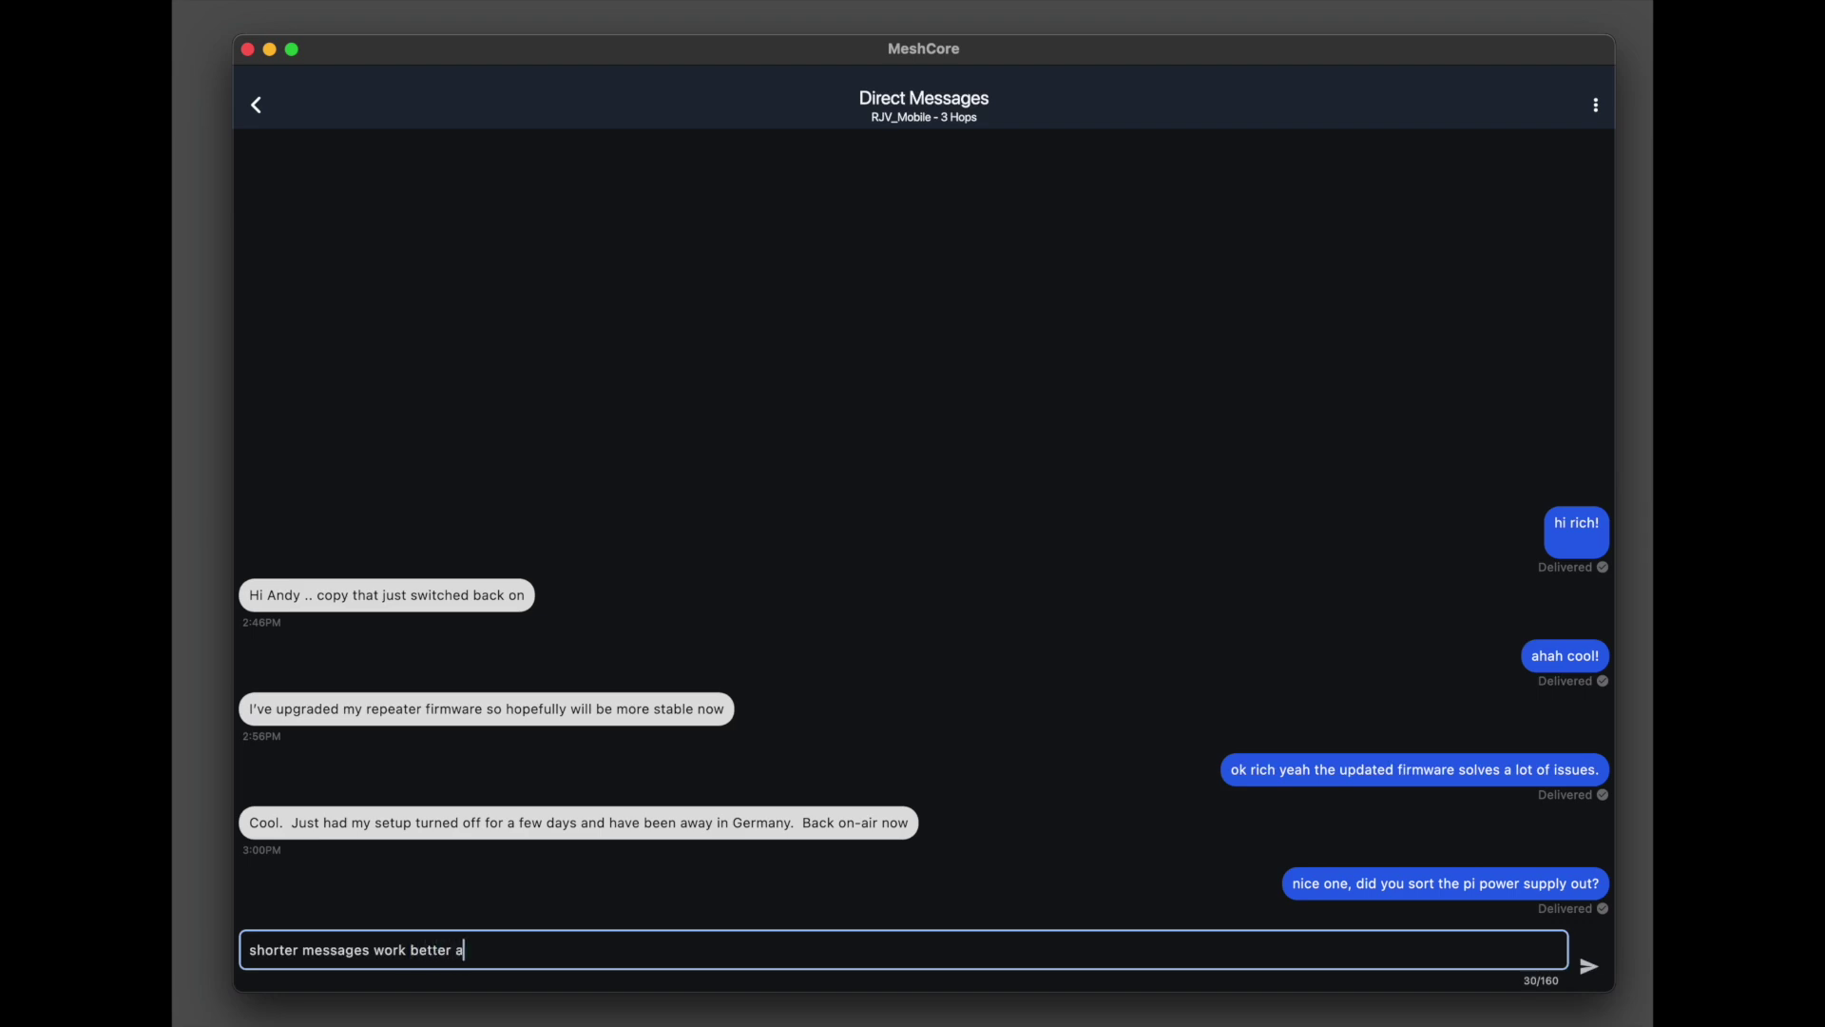
pyautogui.write('t this distance')
pyautogui.press('Return')
pyautogui.press('BackSpace')
pyautogui.click(1589, 967)
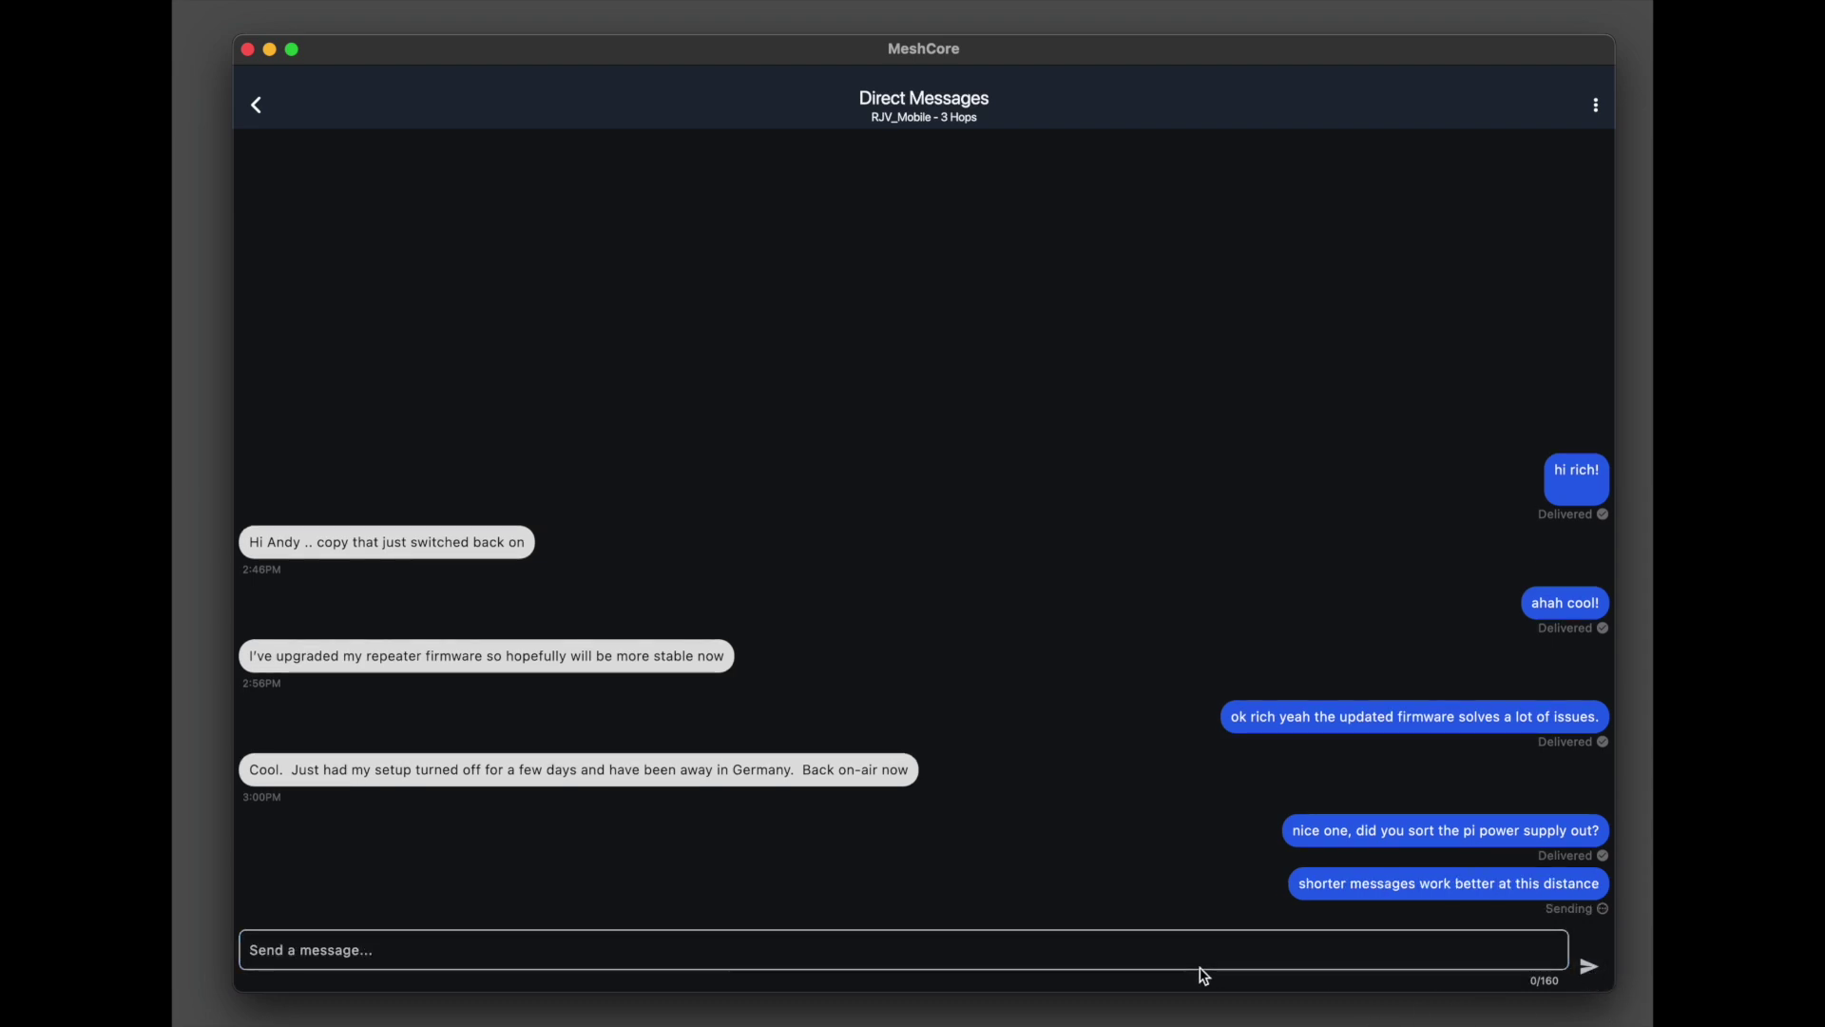